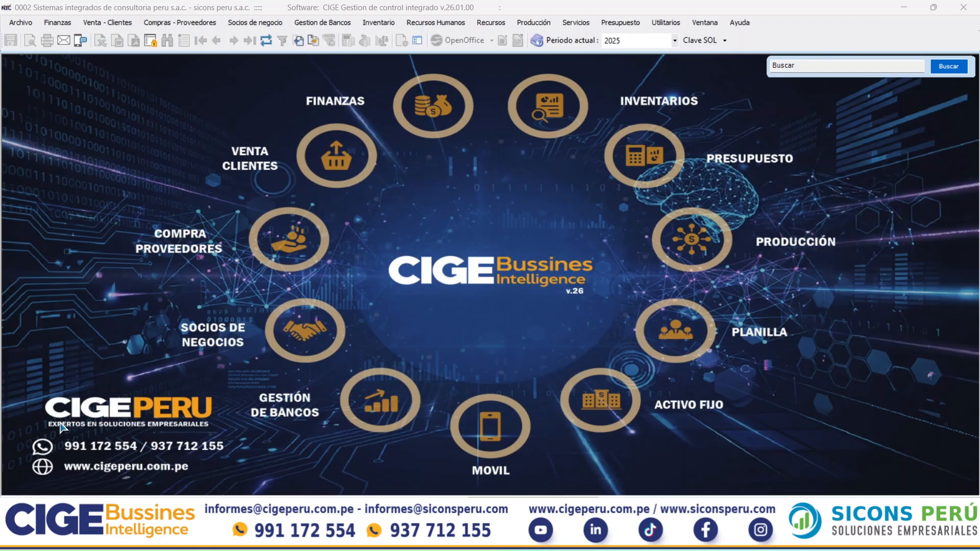
Open a new supplier invoice (Factura de proveedores) from the purchasing module
left_click(295, 311)
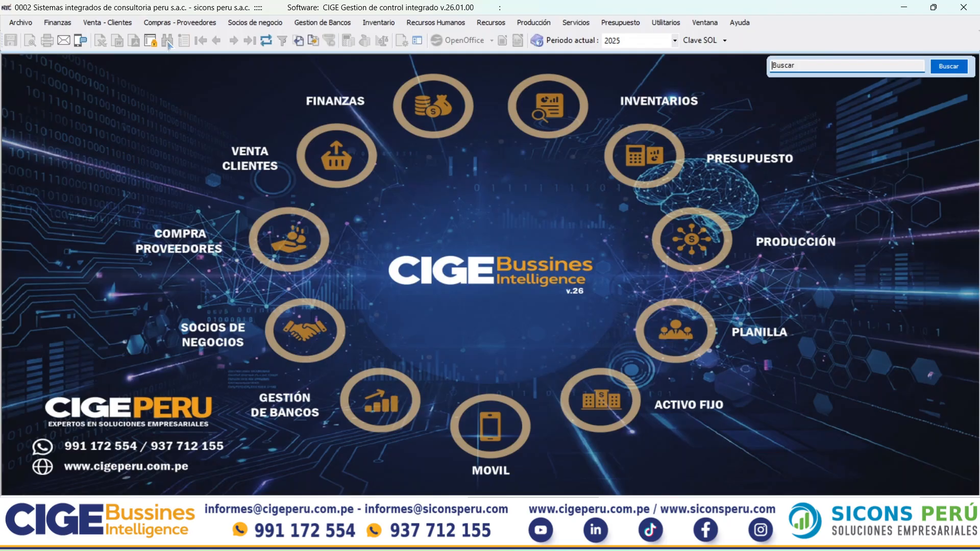
left_click(166, 23)
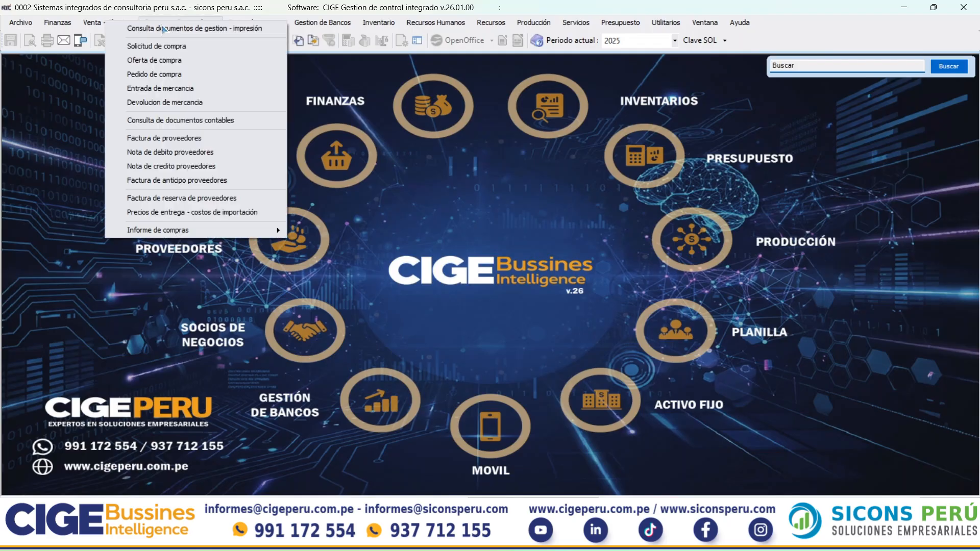
left_click(381, 137)
left_click(174, 24)
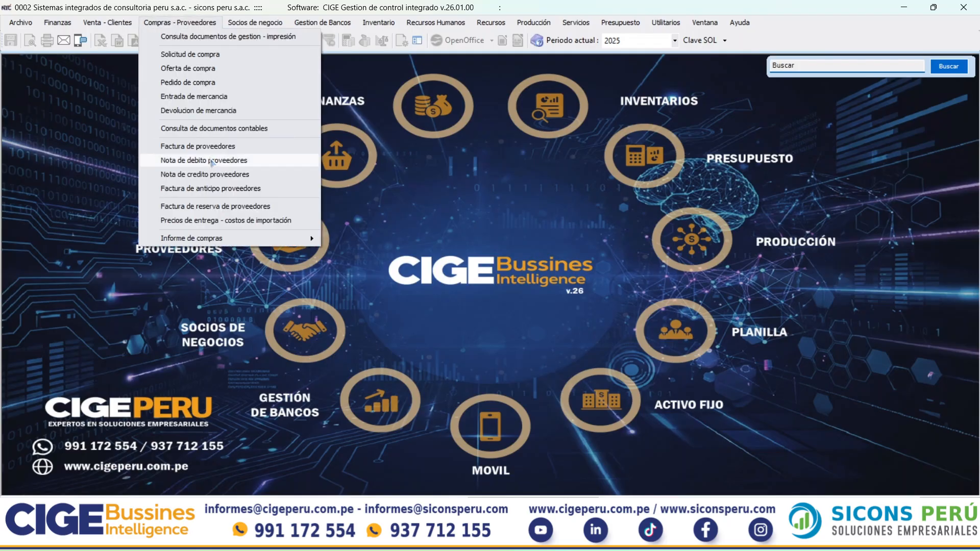
left_click(223, 147)
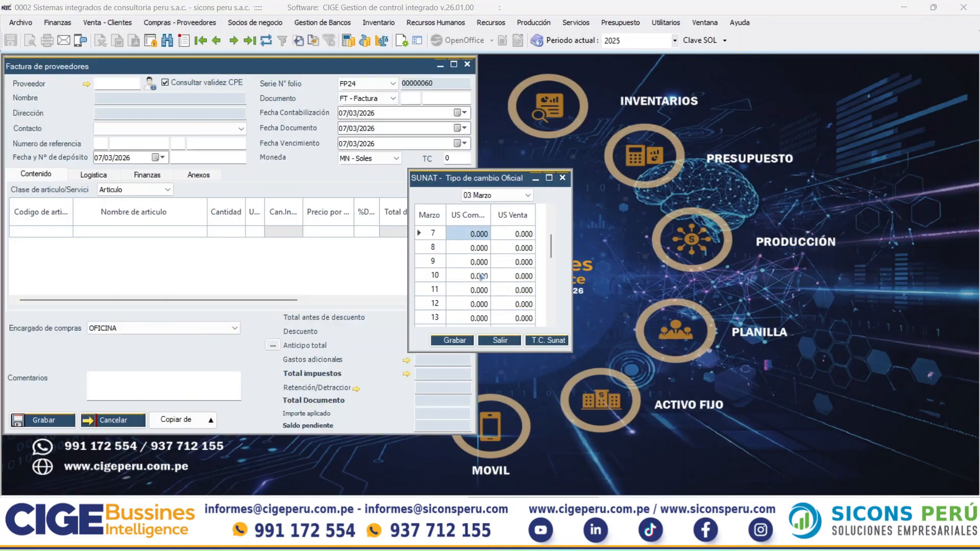
Transfer SUNAT's official March 2026 exchange rates into the rate table, save them, and cancel the blank supplier invoice
left_click(545, 341)
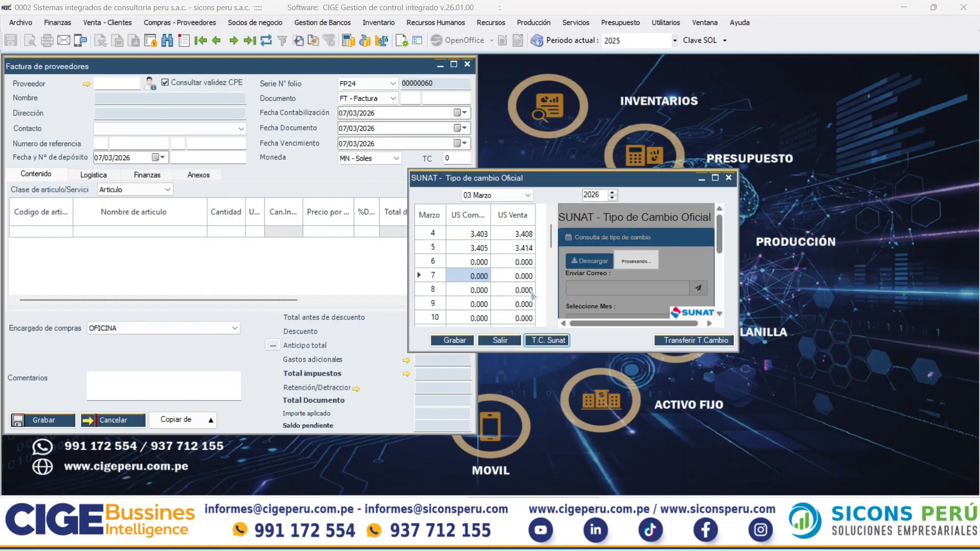
left_click(705, 341)
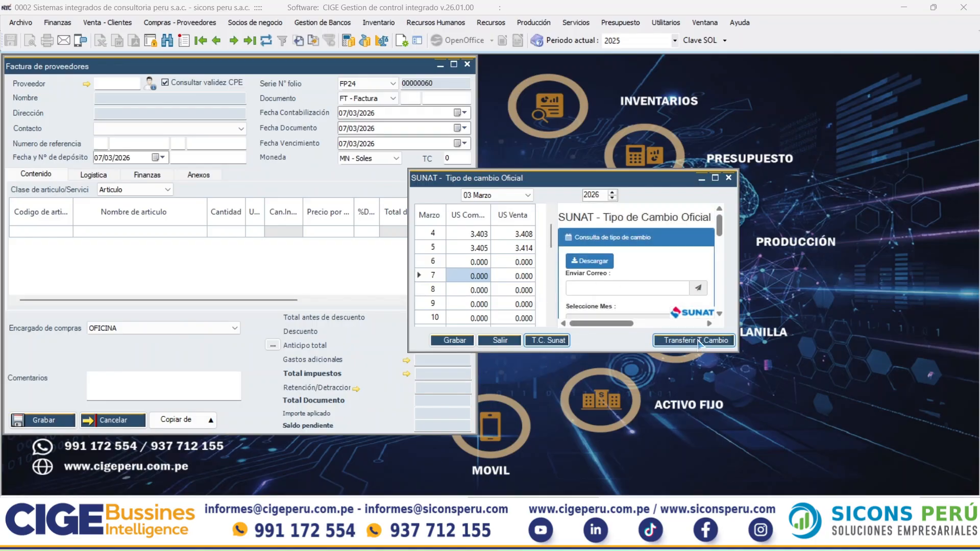
left_click(456, 341)
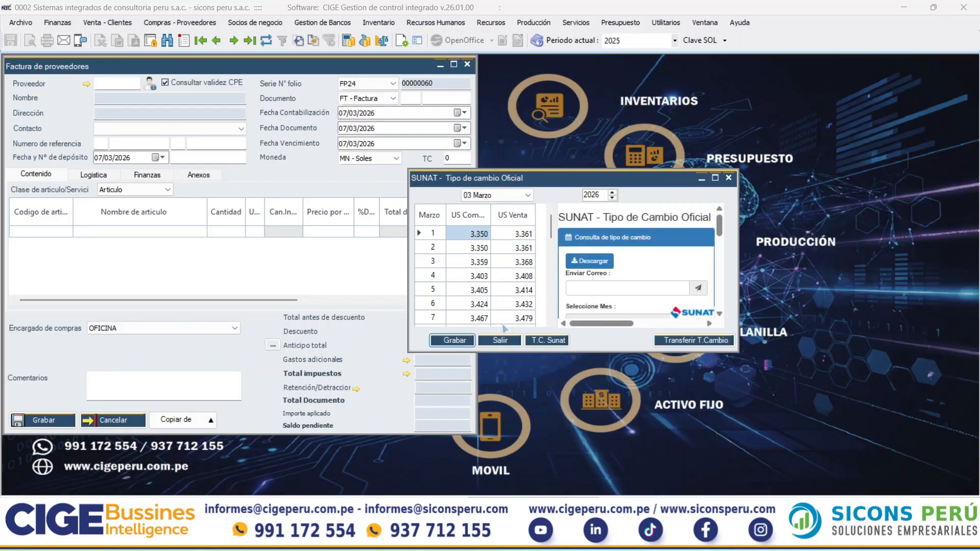
left_click(535, 312)
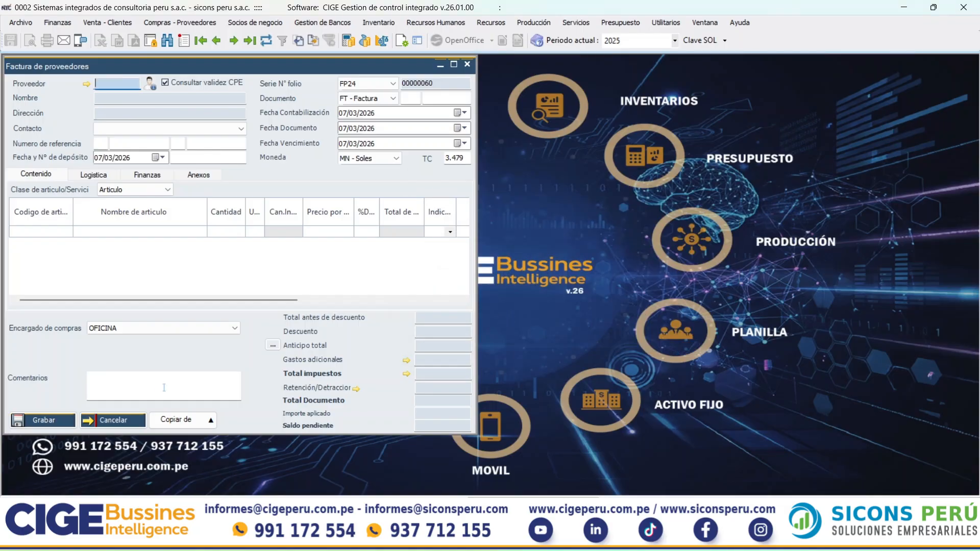
left_click(124, 423)
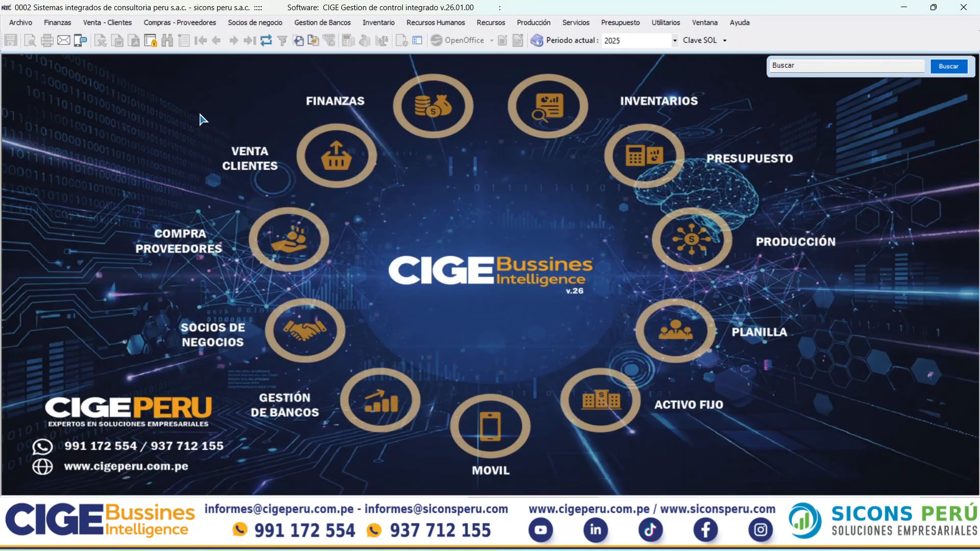
Look over the document options offered for purchases, sales and finance, including the finance options for suppliers
left_click(182, 25)
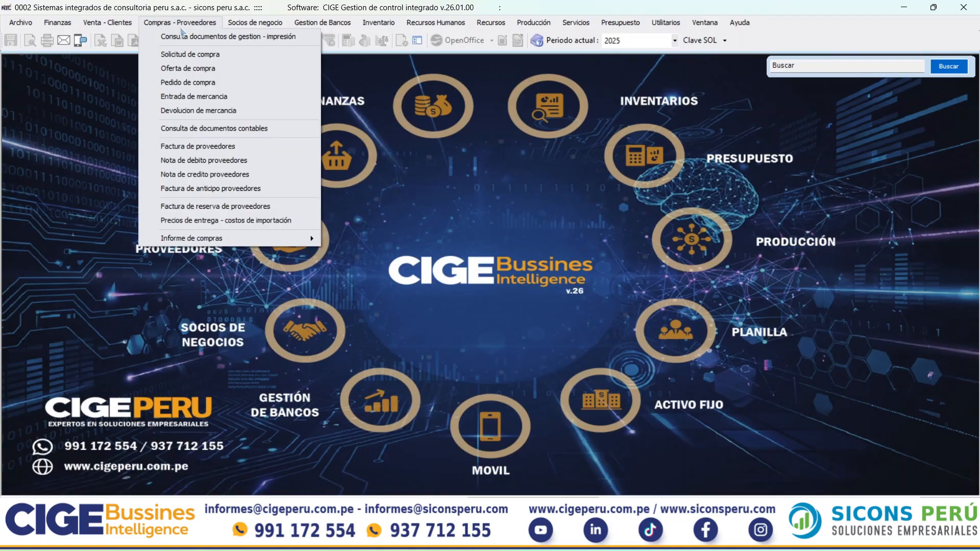
left_click(99, 125)
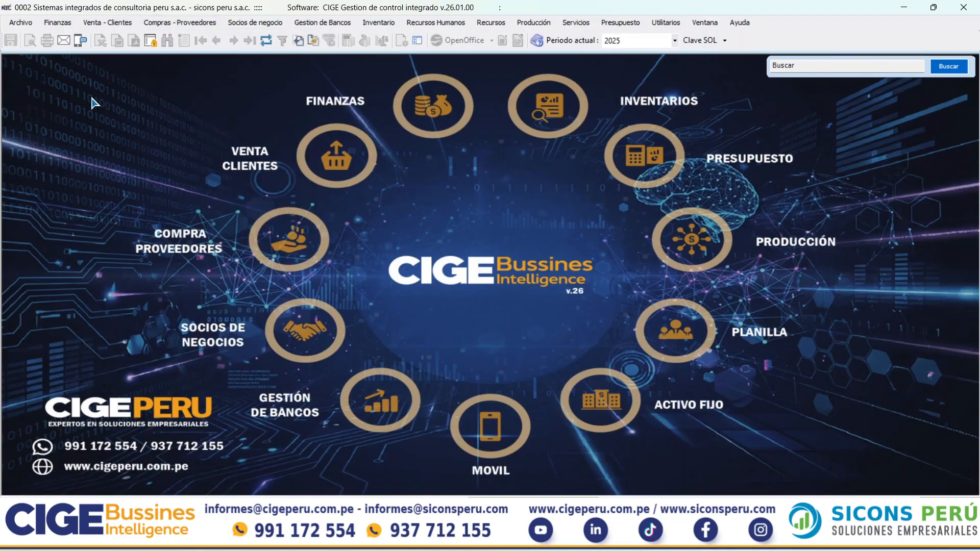
left_click(106, 24)
left_click(449, 143)
left_click(118, 26)
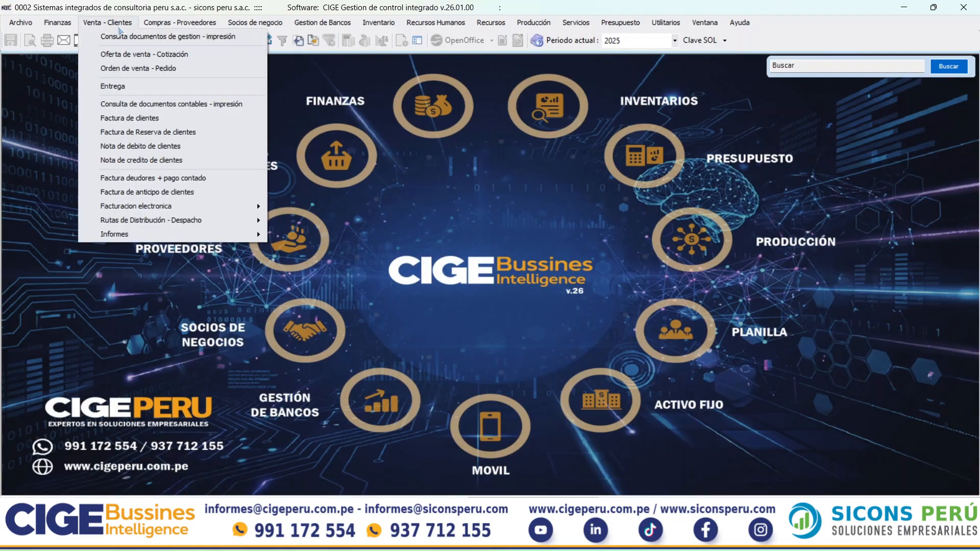
left_click(541, 255)
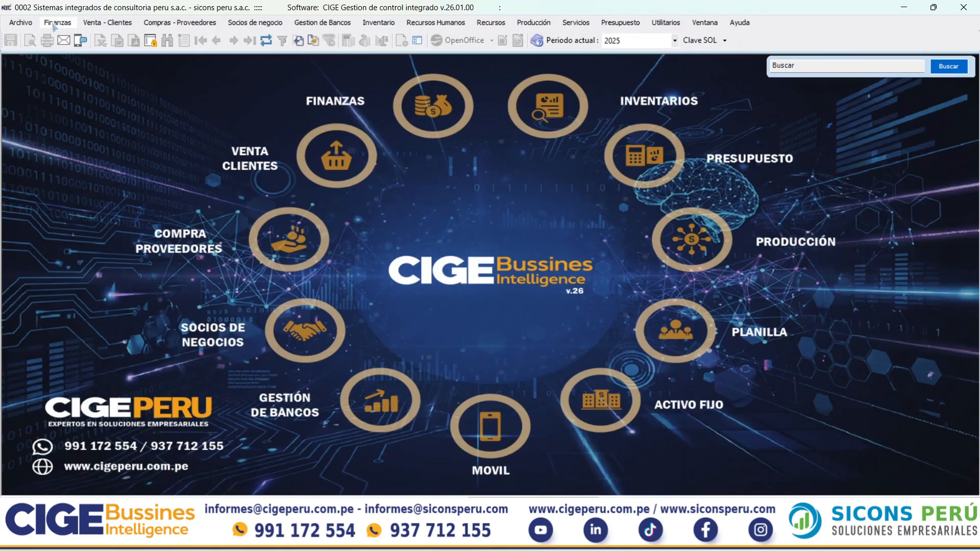
left_click(57, 25)
left_click(57, 24)
left_click(61, 26)
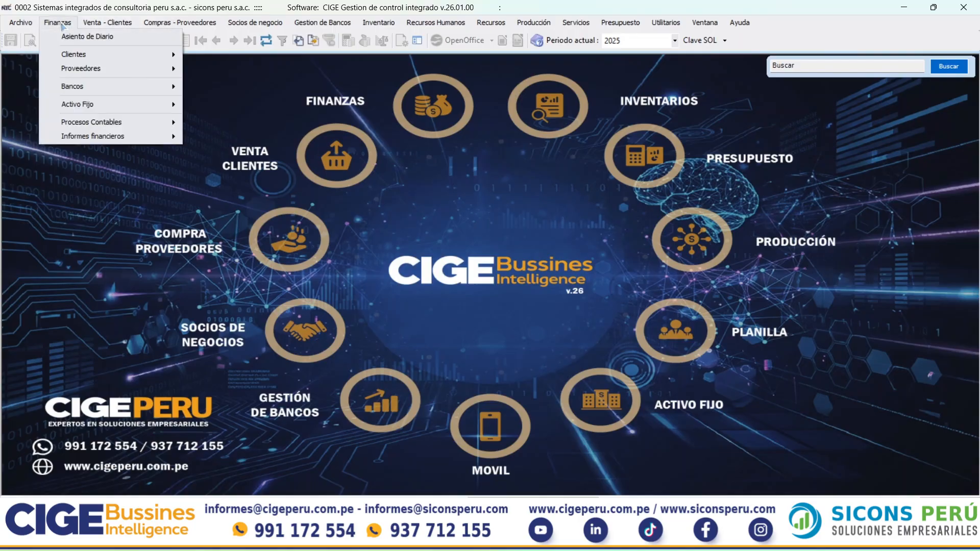
mouse_move(101, 59)
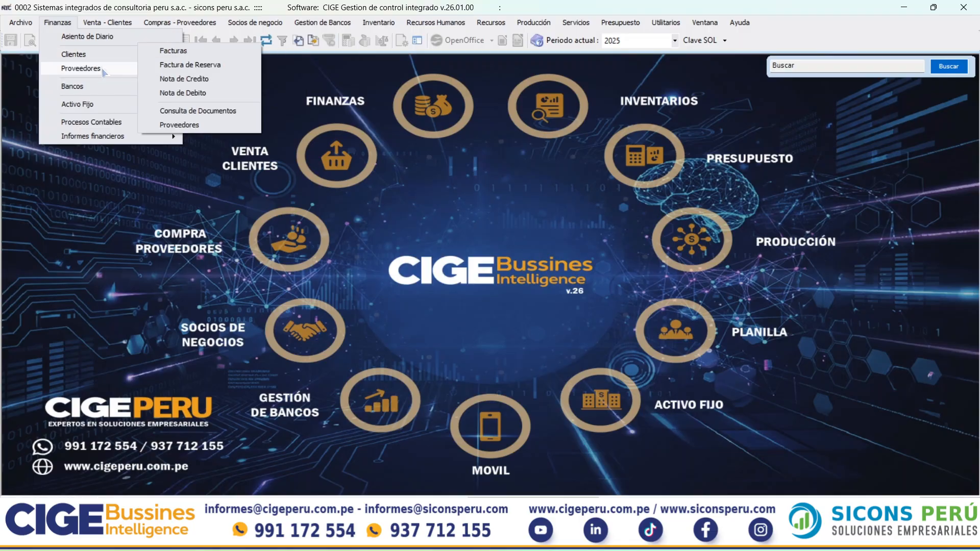
left_click(55, 24)
left_click(53, 24)
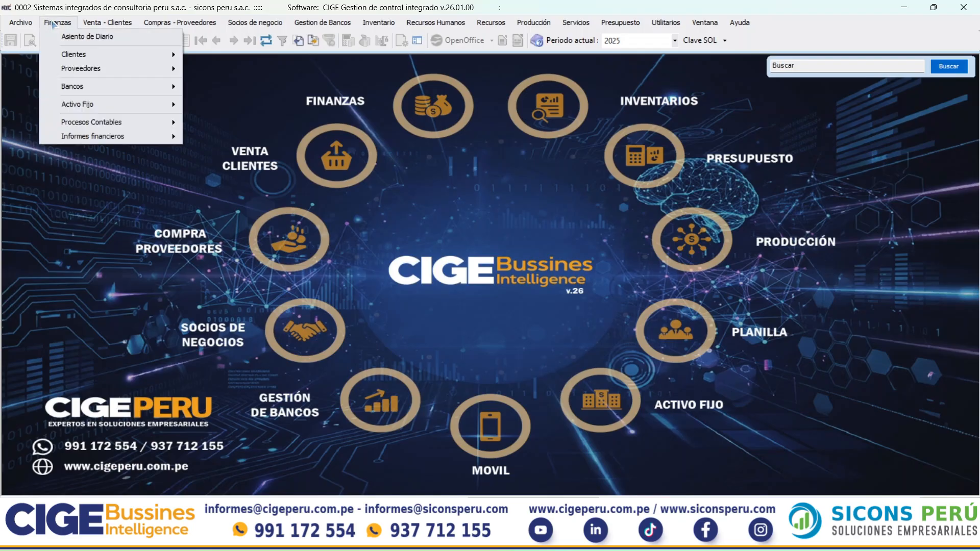
mouse_move(103, 70)
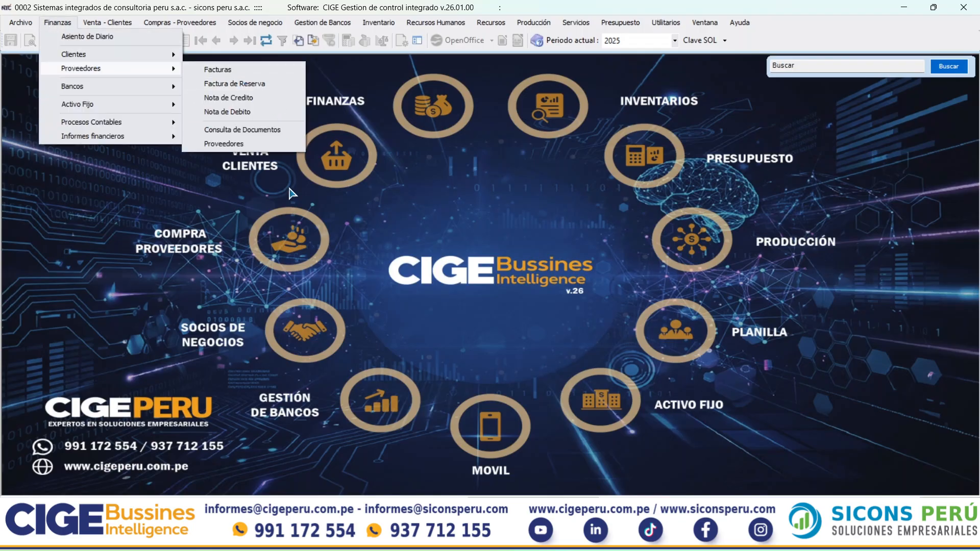
left_click(286, 243)
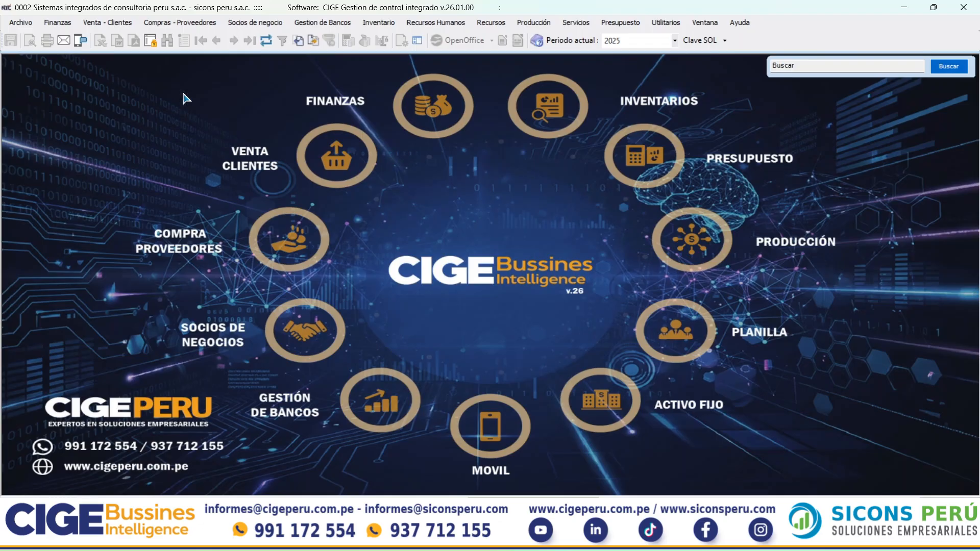
Start a new supplier invoice and choose ENTEL PERU S.A. from the supplier list
left_click(182, 23)
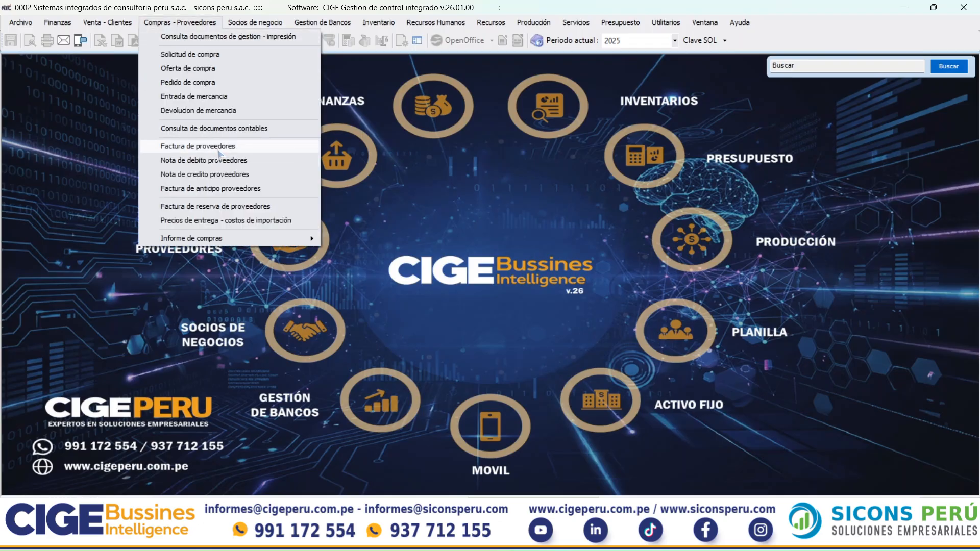
left_click(218, 150)
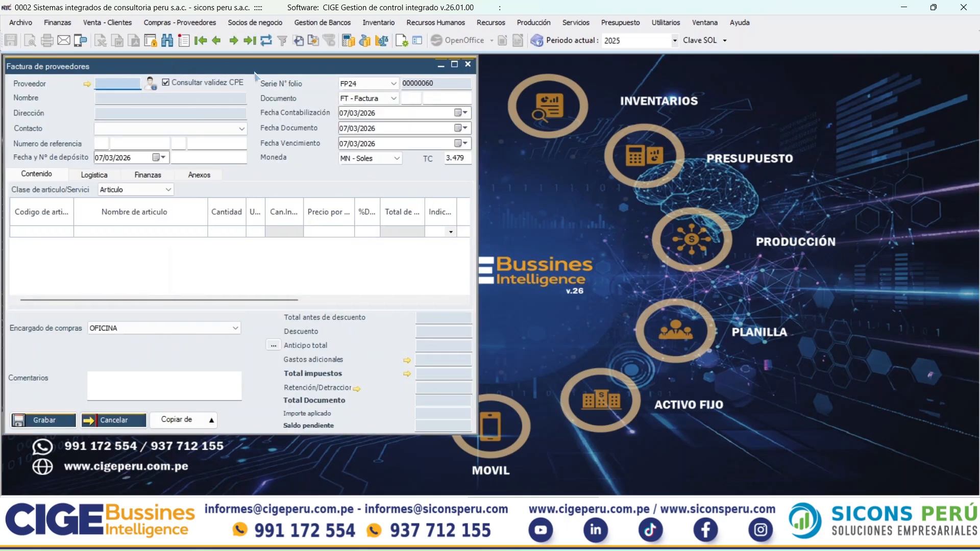
key("Return")
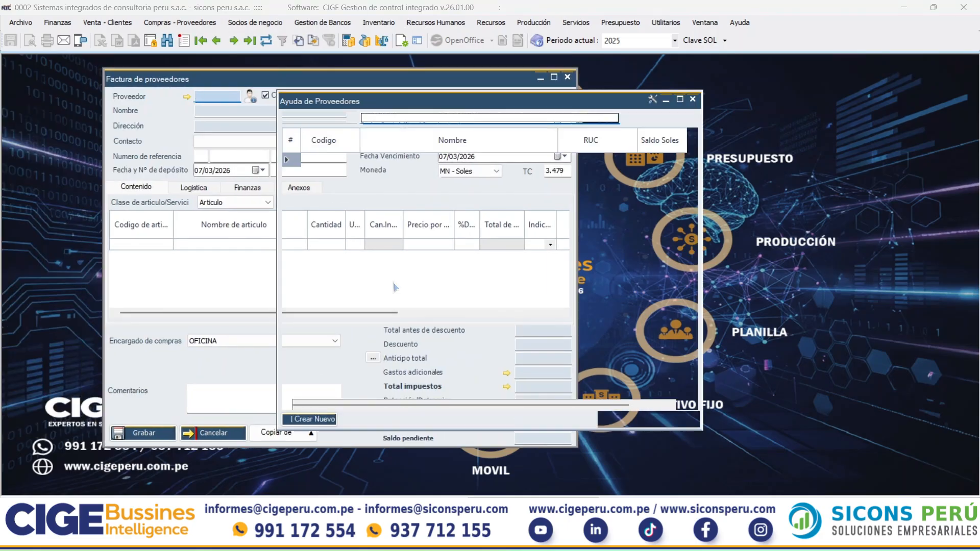
scroll(464, 314, "down", 20)
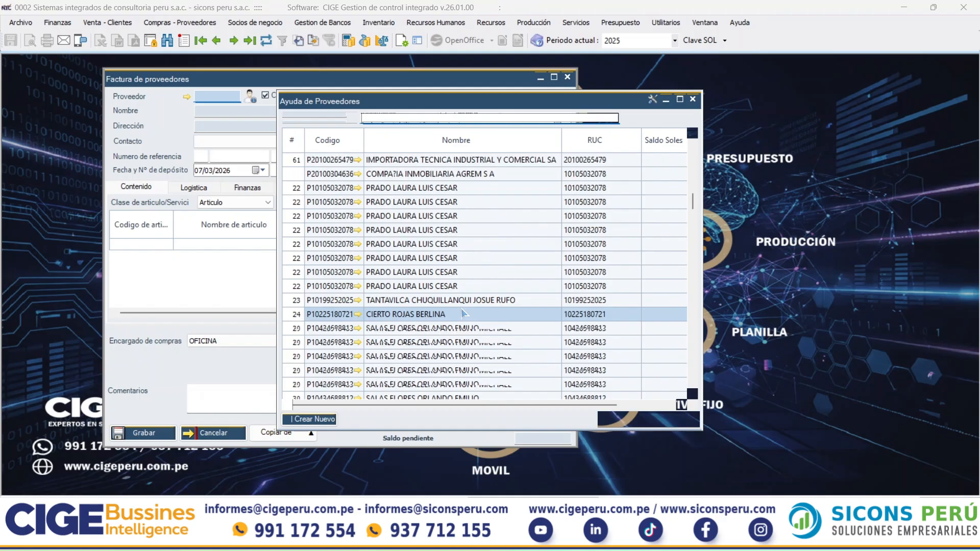
double_click(400, 301)
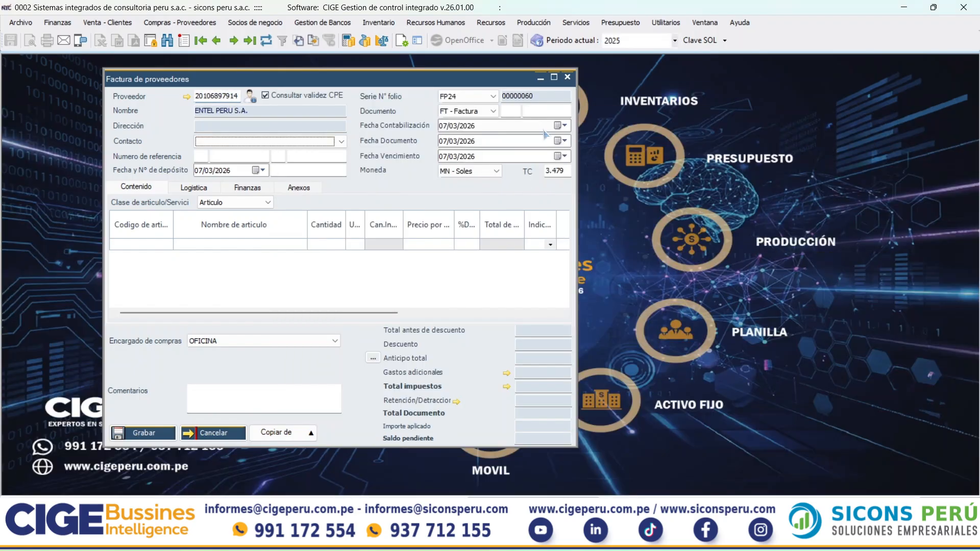
Enter the invoice's document series FT22 and number 6332
left_click(507, 111)
key("Caps_Lock")
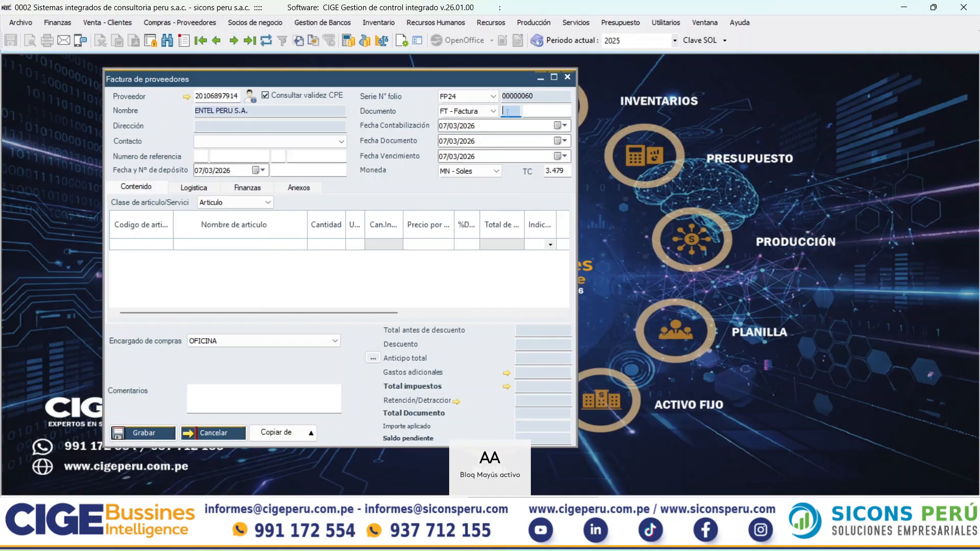
type("FT2")
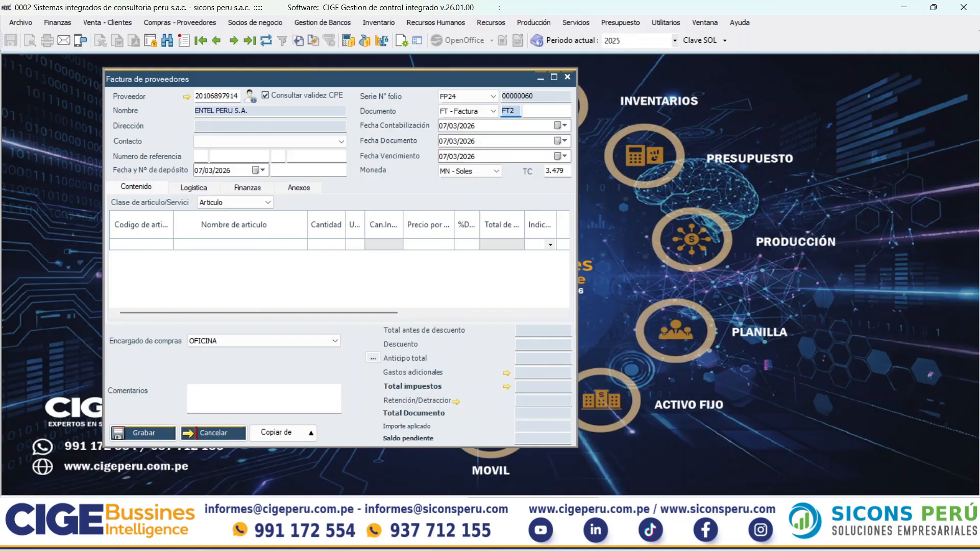
type("2")
key("Tab")
type("633")
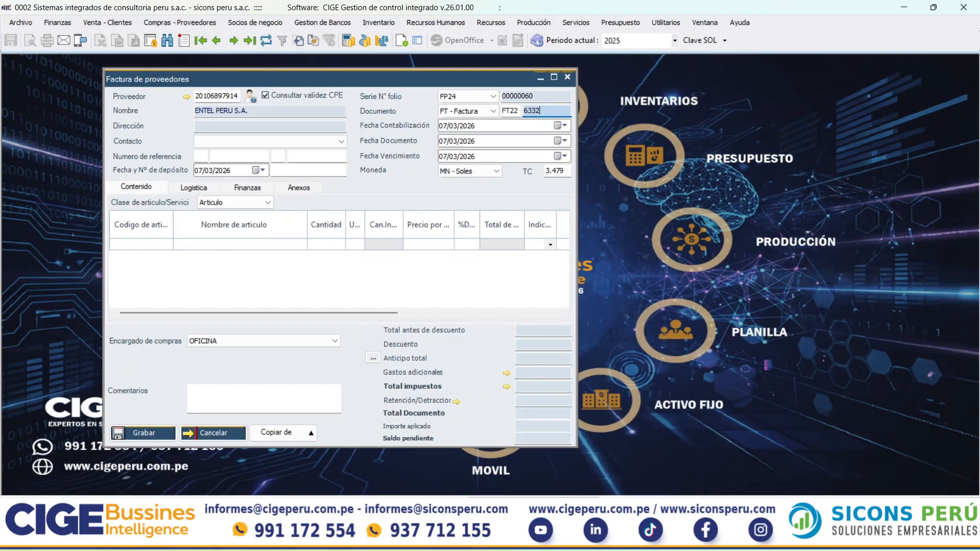
type("2")
key("Tab")
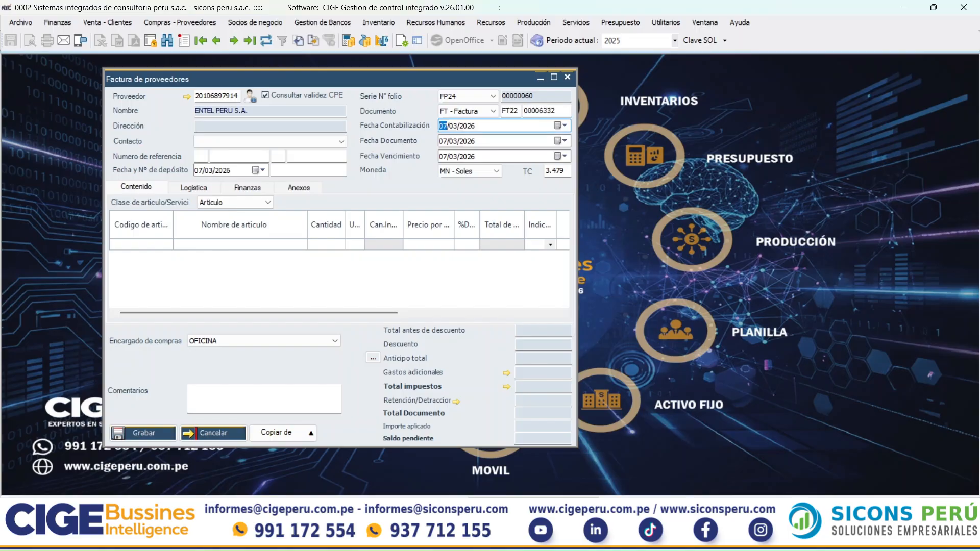
Set the invoice's posting, document and due dates to 02/11/2025 and its currency to US - Dolares
type("02/11/2025")
key("Tab")
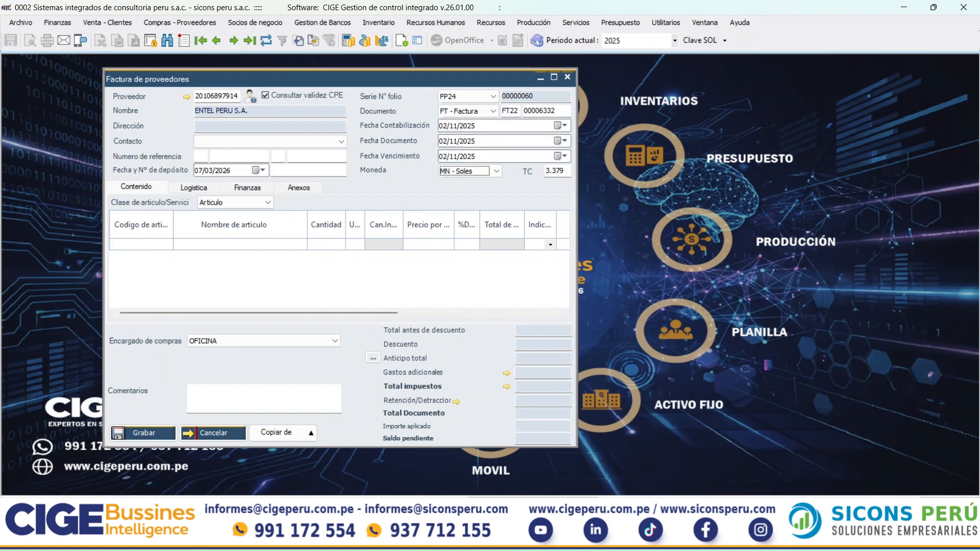
key("Down")
key("Tab")
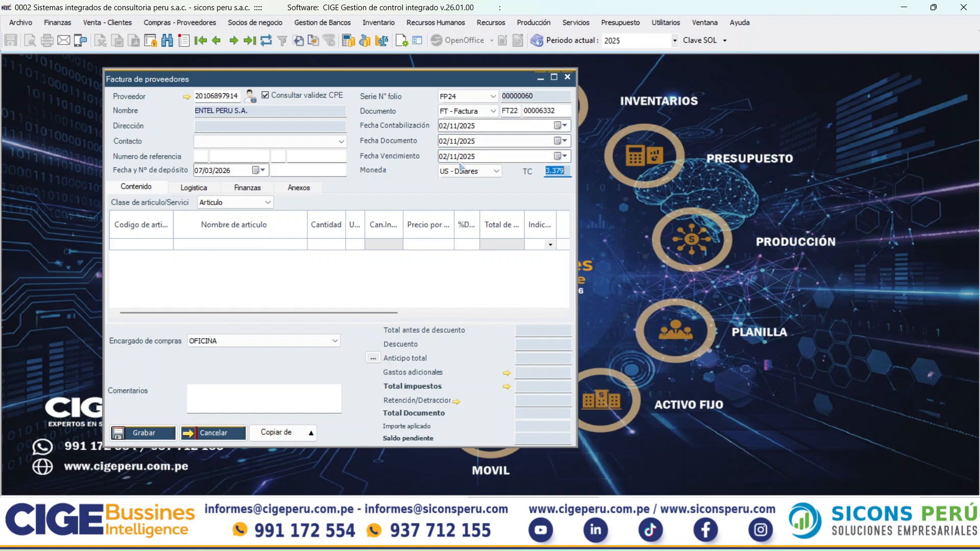
Change the invoice's line class to Servicio and describe the first line as SERVICIO DE TELEFONO
left_click(204, 203)
left_click(240, 213)
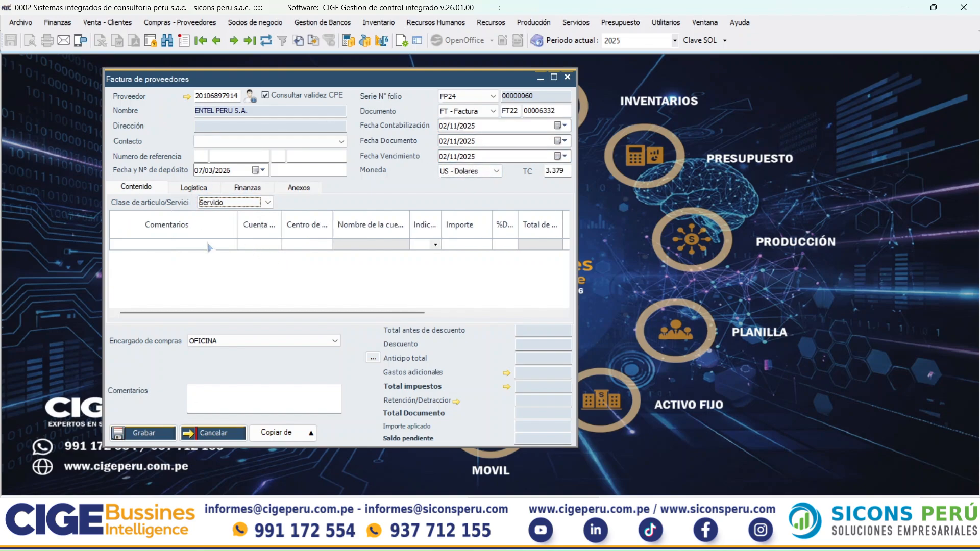
type("SER")
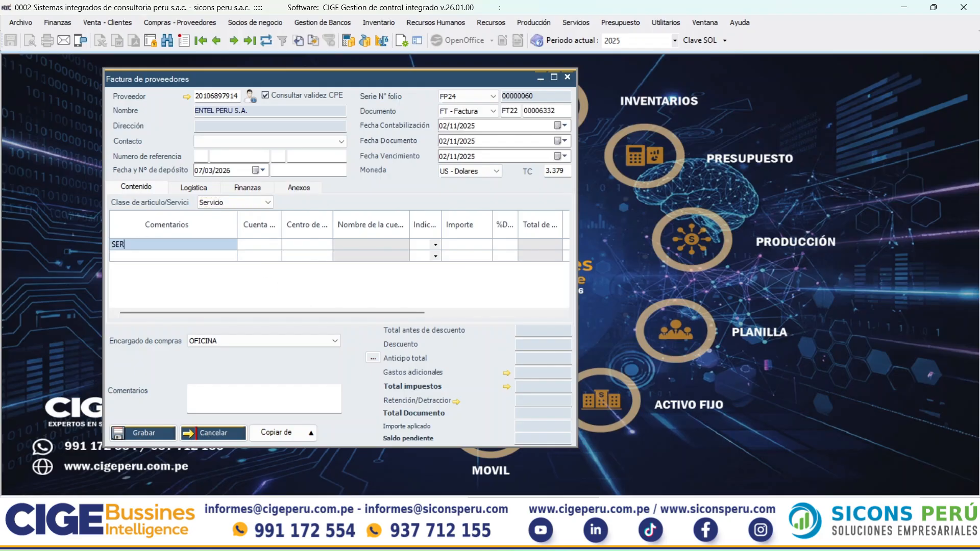
type("VICIO DE TELEFONO")
Look up accounts starting with 636 and assign account 63641101 (Teléfono) to the service line
key("Tab")
type("636")
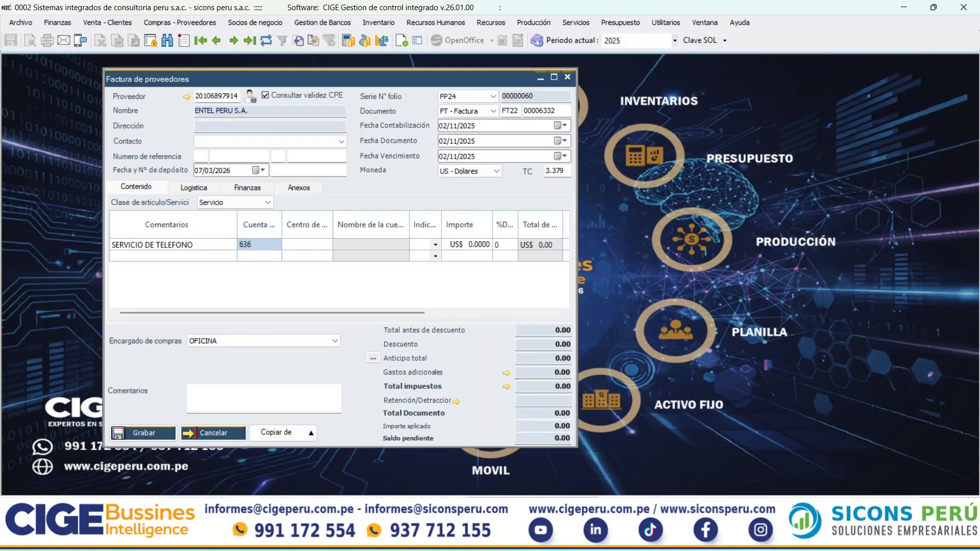
key("Return")
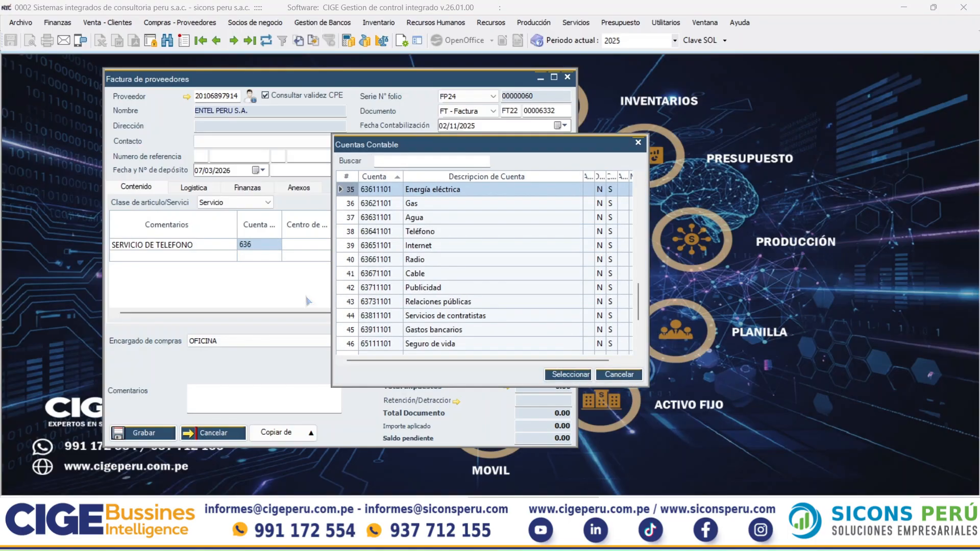
key("Down")
key("Down")
key("Down")
key("Return")
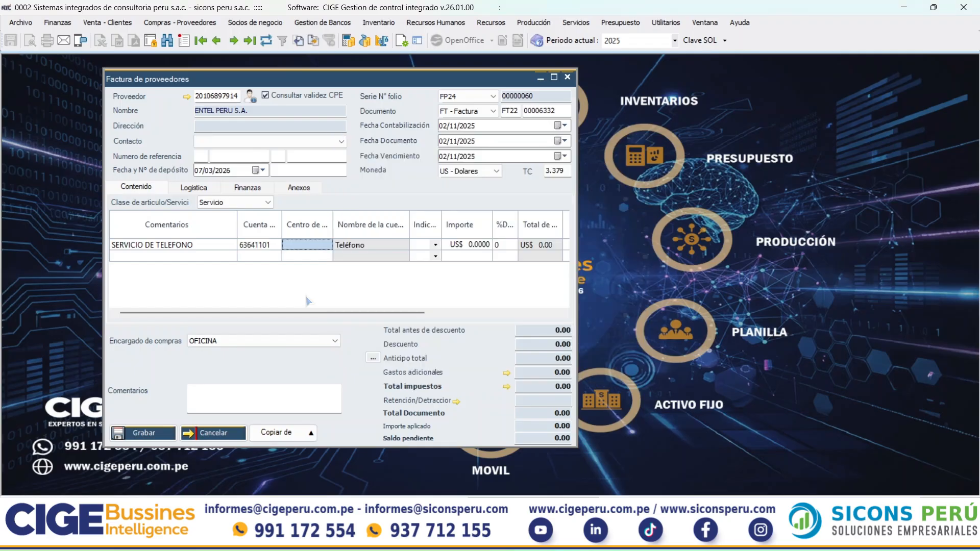
Assign cost centre 100 to the telephone service line and set its tax indicator to the "Grav" (taxable) option
key("Return")
key("Return")
key("Tab")
key("g")
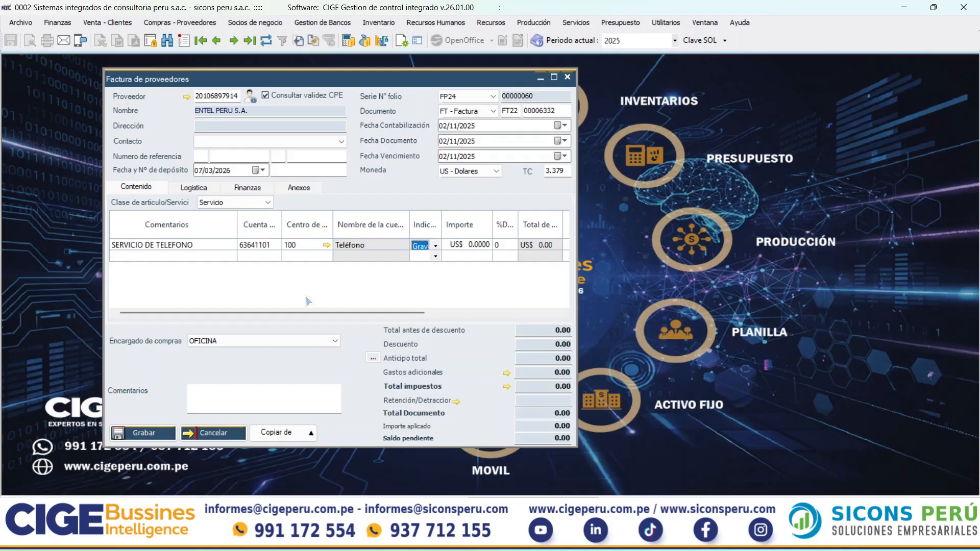
Set the amount of the telephone service line to US$ 850.00
key("Tab")
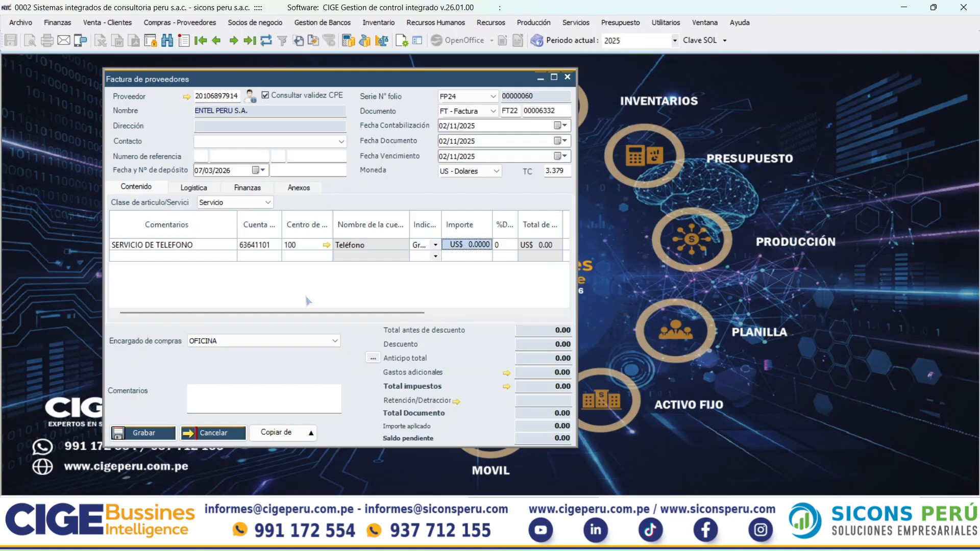
type("80")
key("Tab")
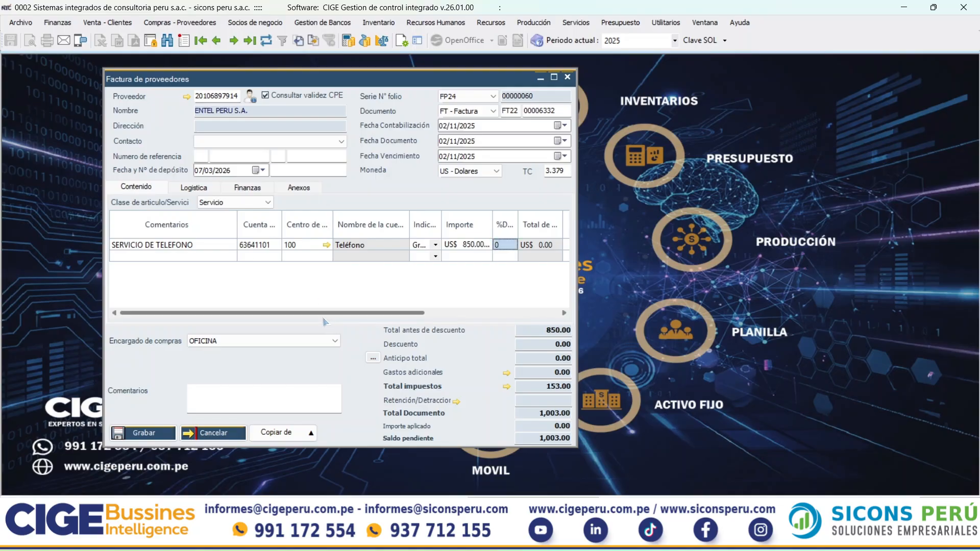
Try to save the supplier invoice, and set its payment terms to CONTADO in the finance data
left_click(144, 432)
left_click(573, 313)
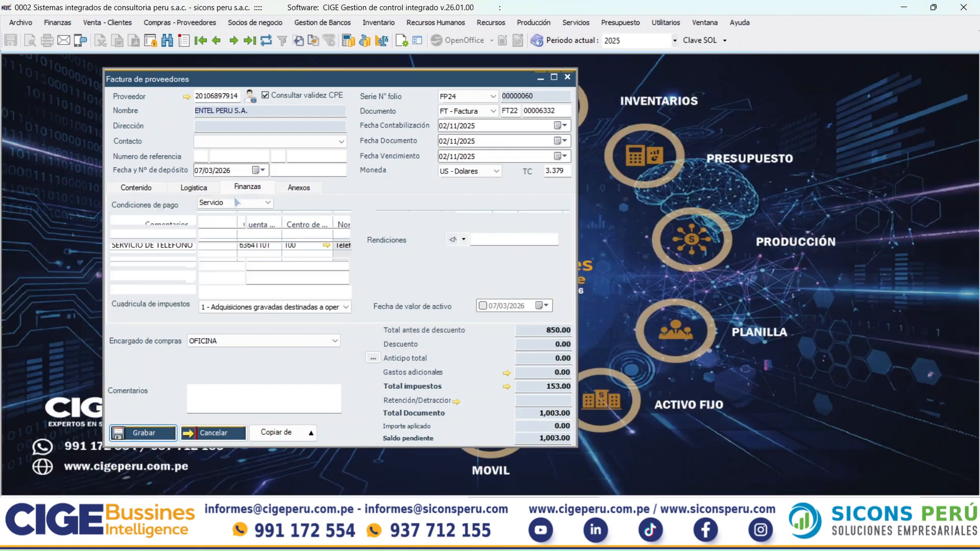
left_click(236, 202)
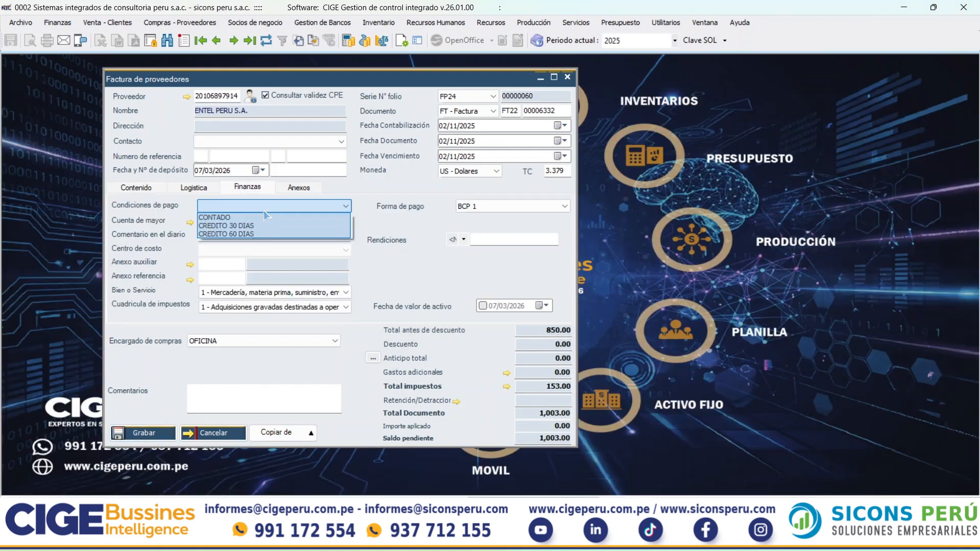
left_click(236, 217)
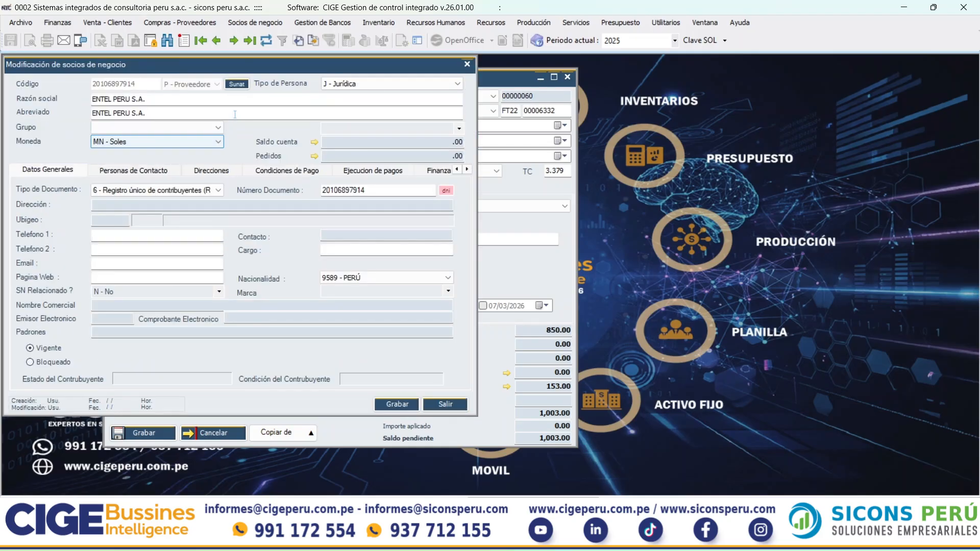
Set the payment terms of business partner ENTEL PERU S.A. to C000 - CONTADO and save the partner record
left_click(290, 173)
left_click(176, 185)
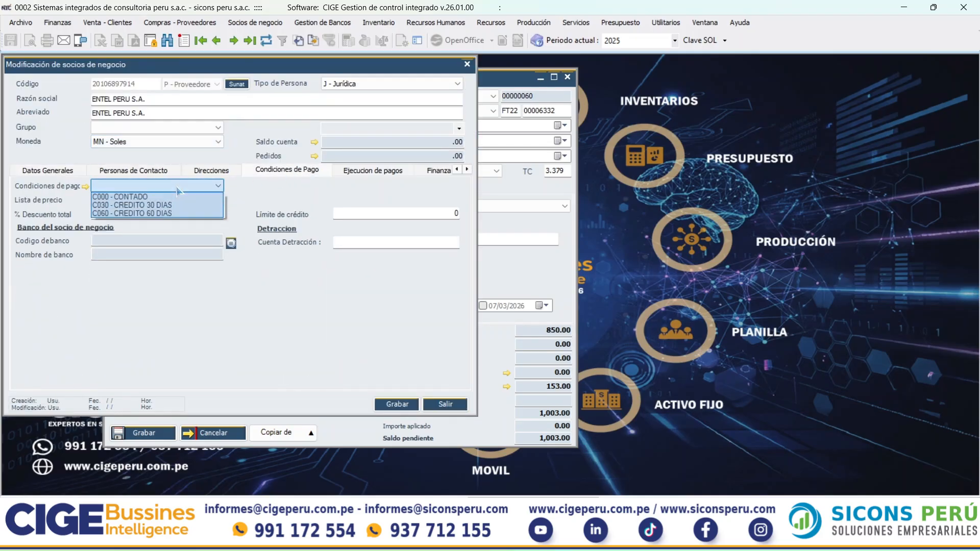
left_click(128, 197)
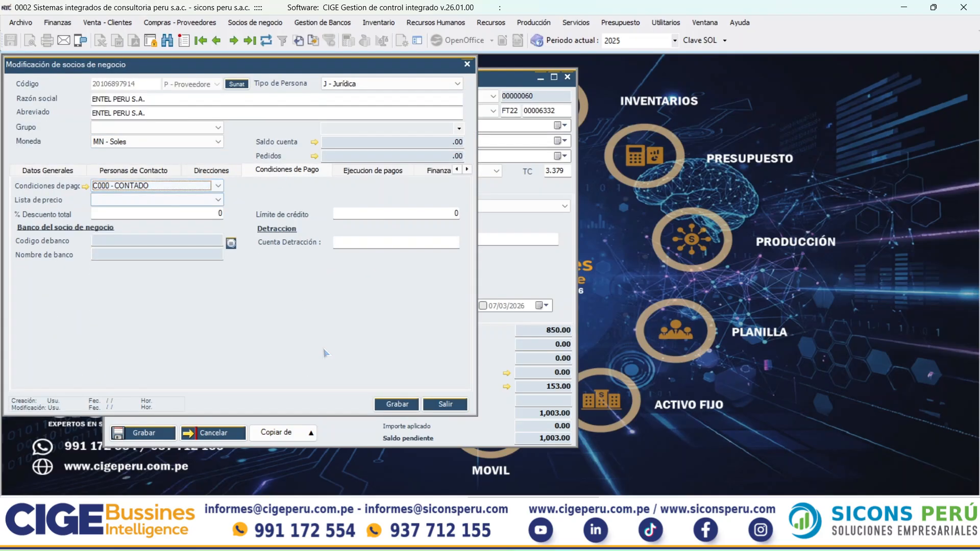
left_click(397, 404)
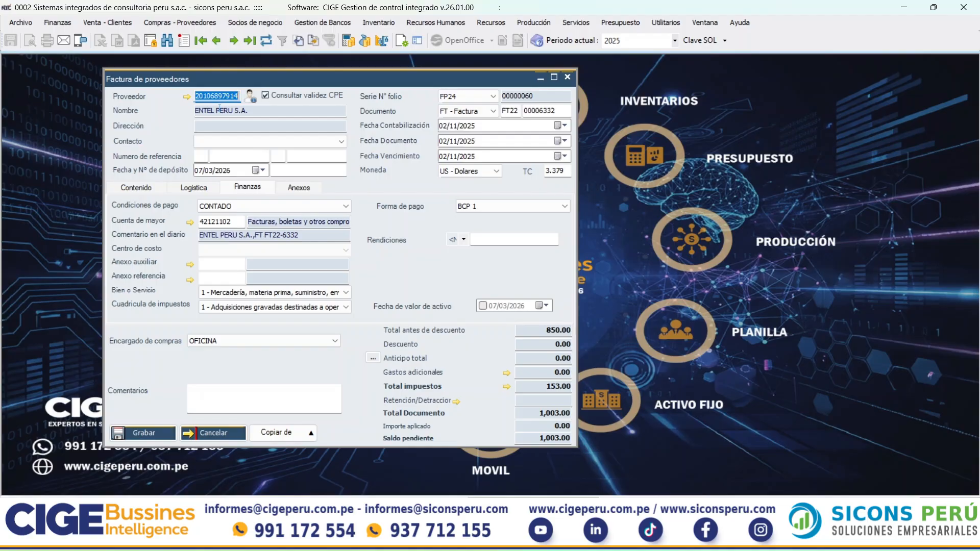
Save the supplier invoice with automatic voucher numbering in subdiario 0001 - COMPRAS and close the invoice form
left_click(145, 192)
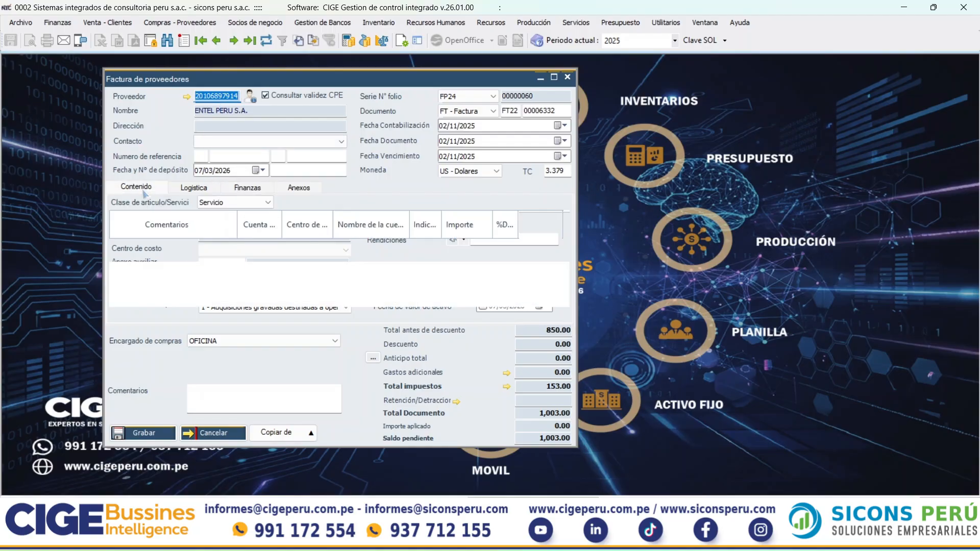
left_click(163, 434)
left_click(519, 379)
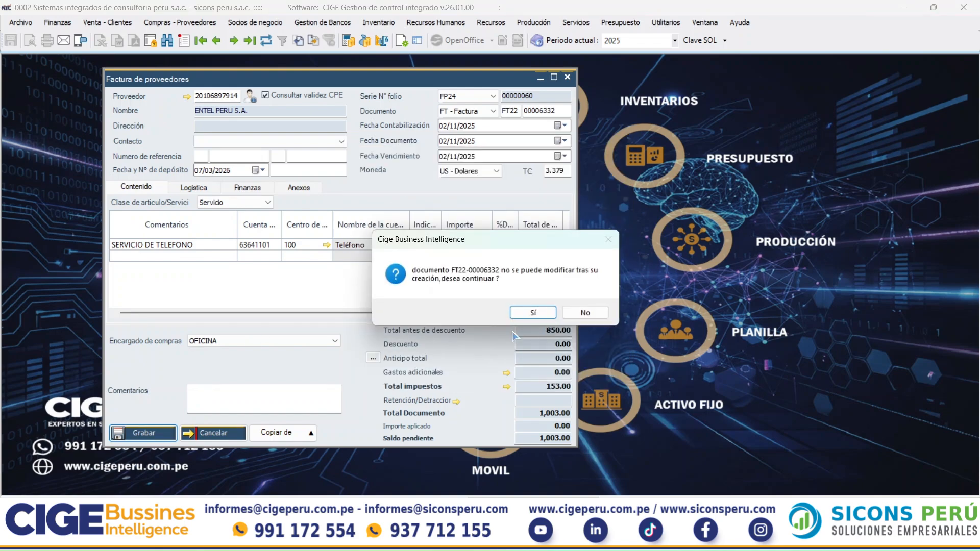
left_click(531, 311)
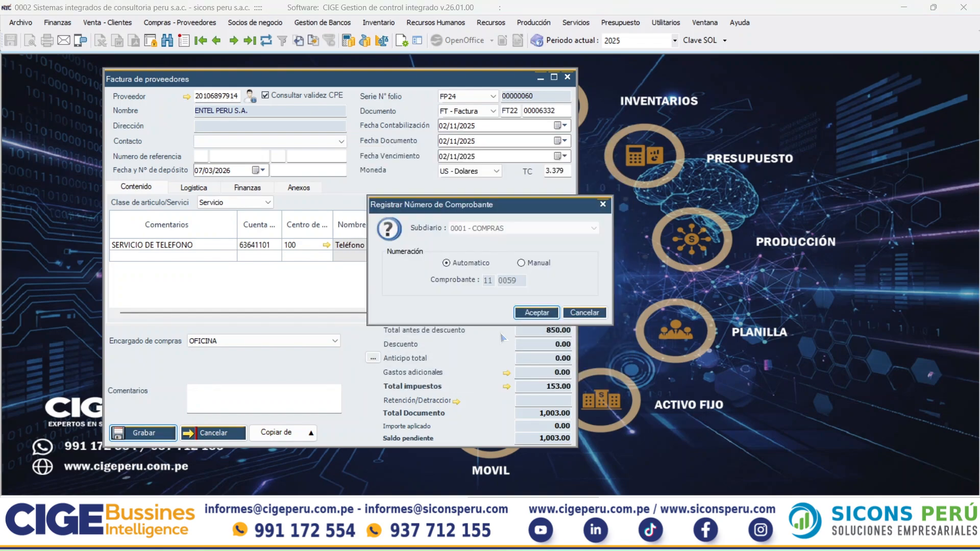
left_click(535, 313)
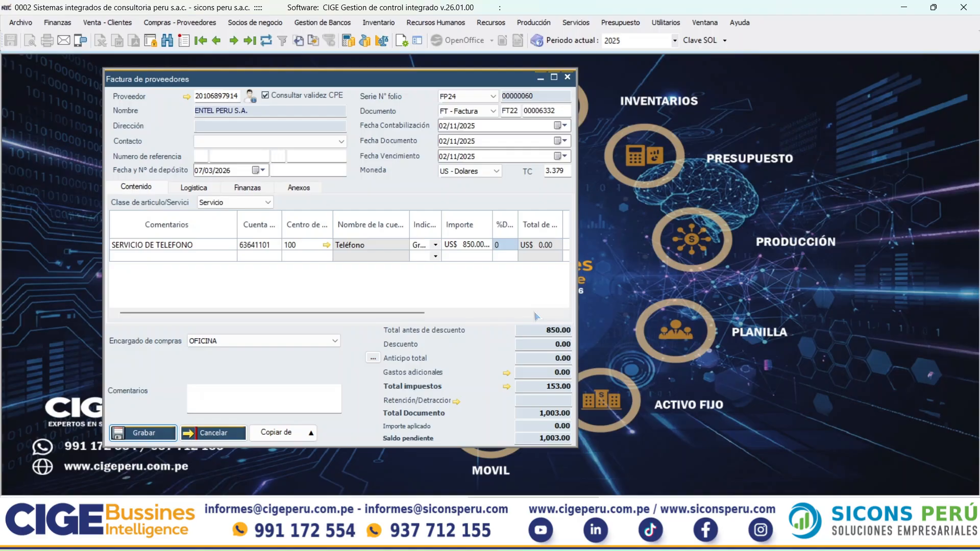
left_click(585, 312)
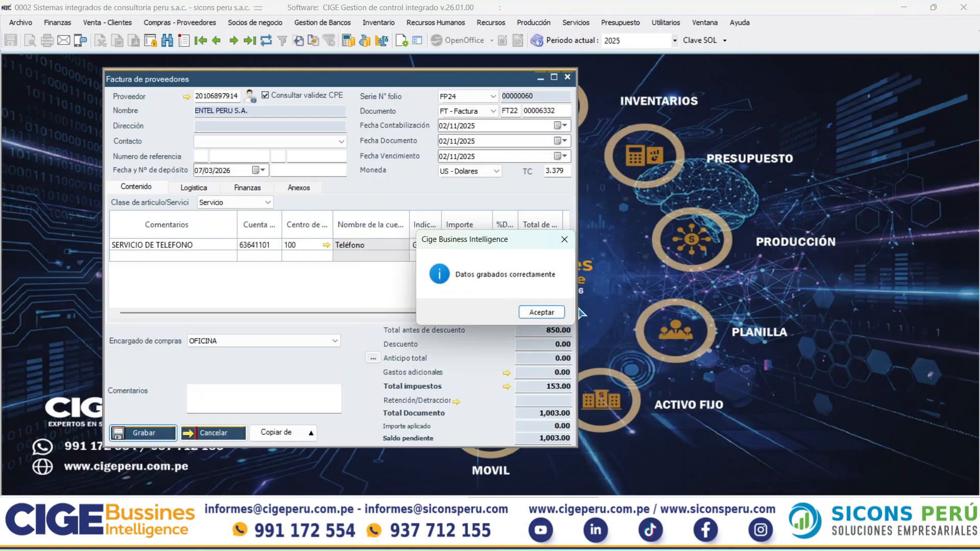
left_click(541, 312)
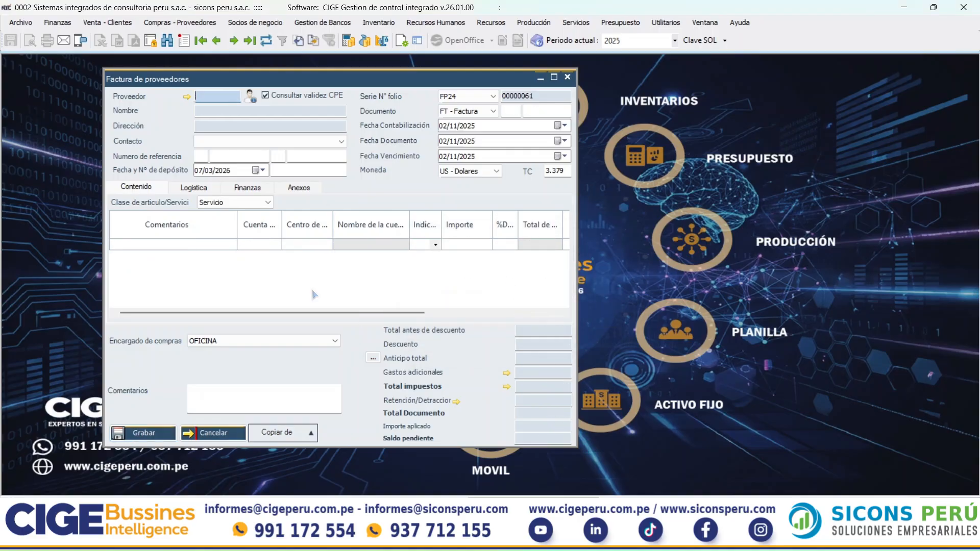
left_click(219, 434)
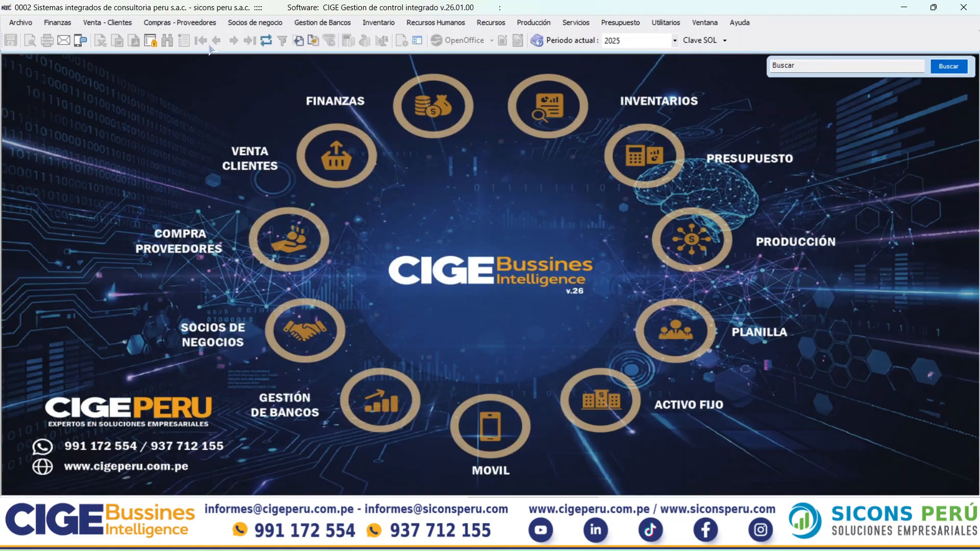
Start a new customer invoice in the sales module and choose LATAM AIRLINES PERU S.A. as the customer
left_click(106, 29)
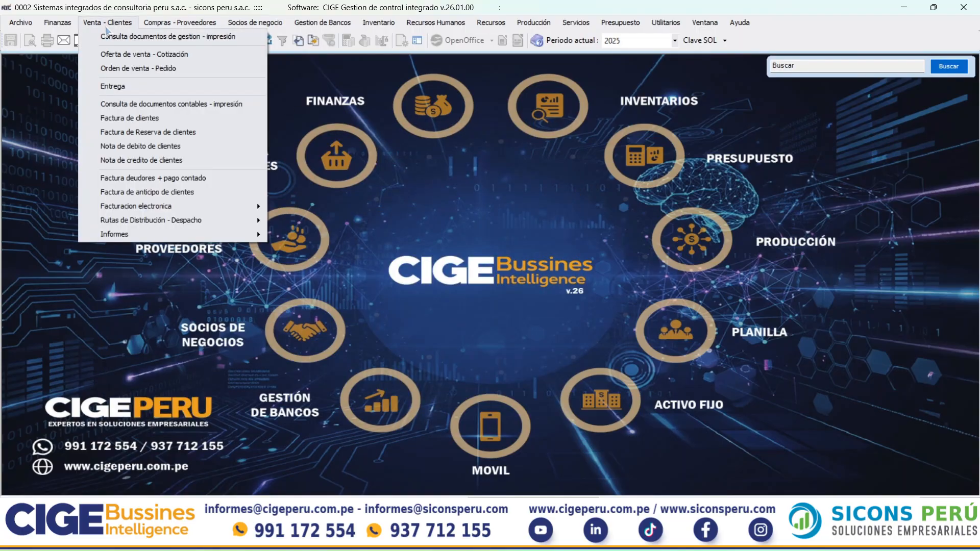
left_click(160, 121)
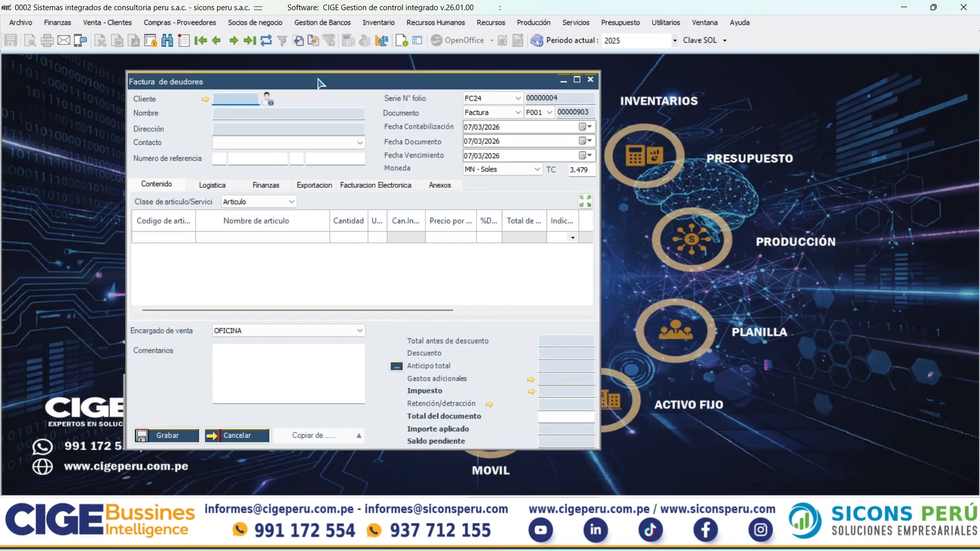
key("Tab")
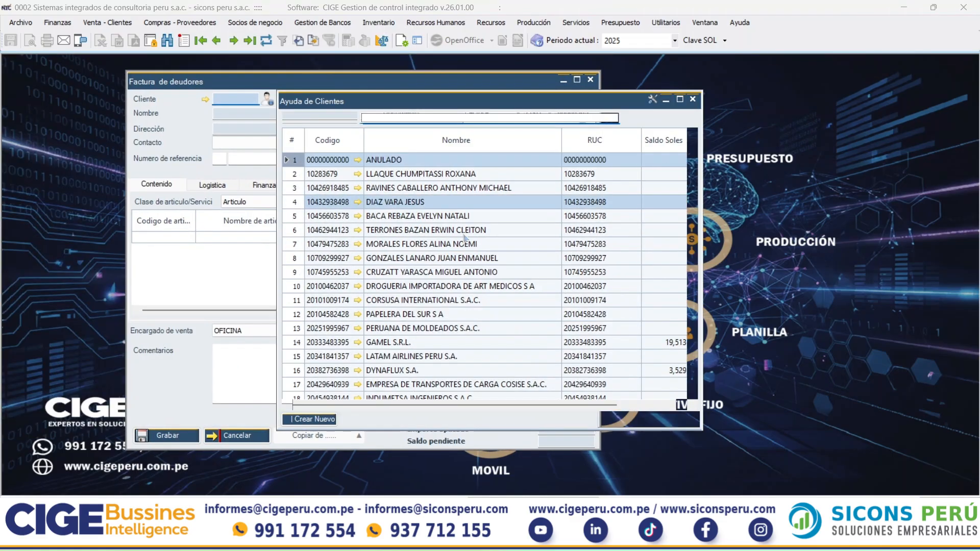
left_click(406, 372)
left_click(411, 360)
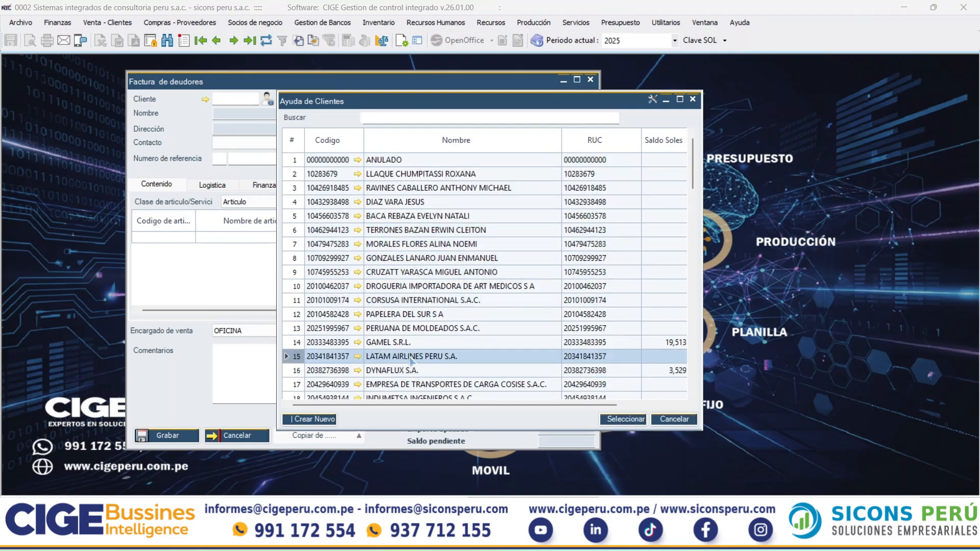
double_click(411, 360)
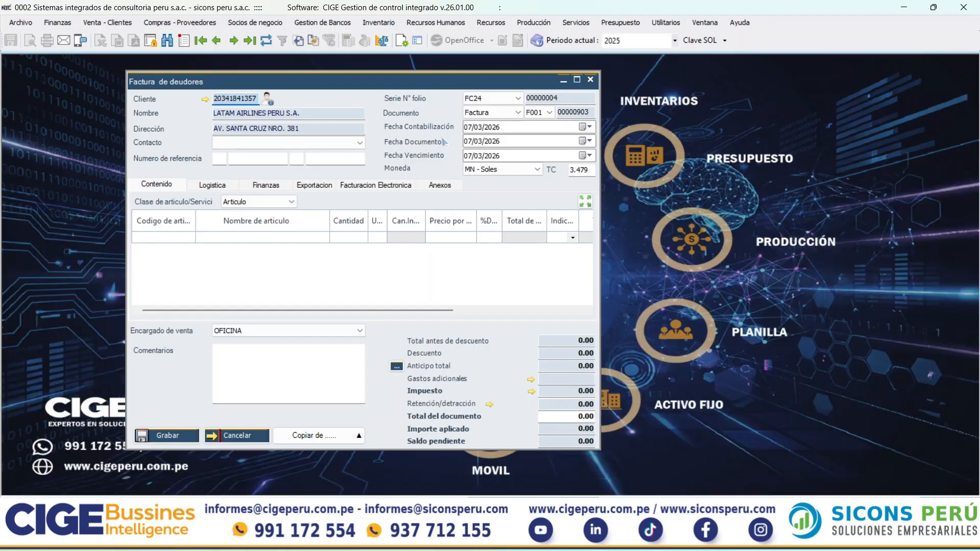
Set the customer invoice's posting, document and due dates to 10/11/2025 and its currency to US - Dolares
left_click(469, 127)
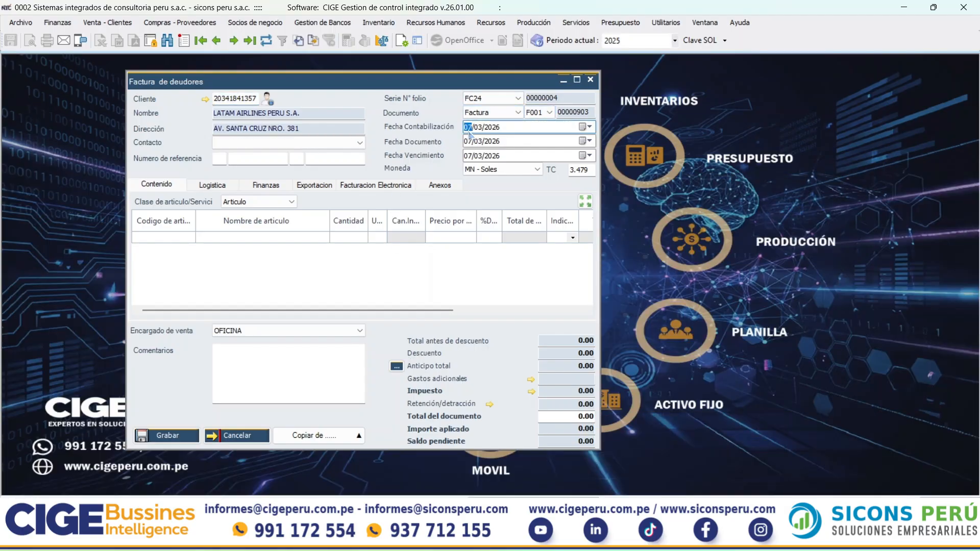
type("10/11")
key("Right")
key("Tab")
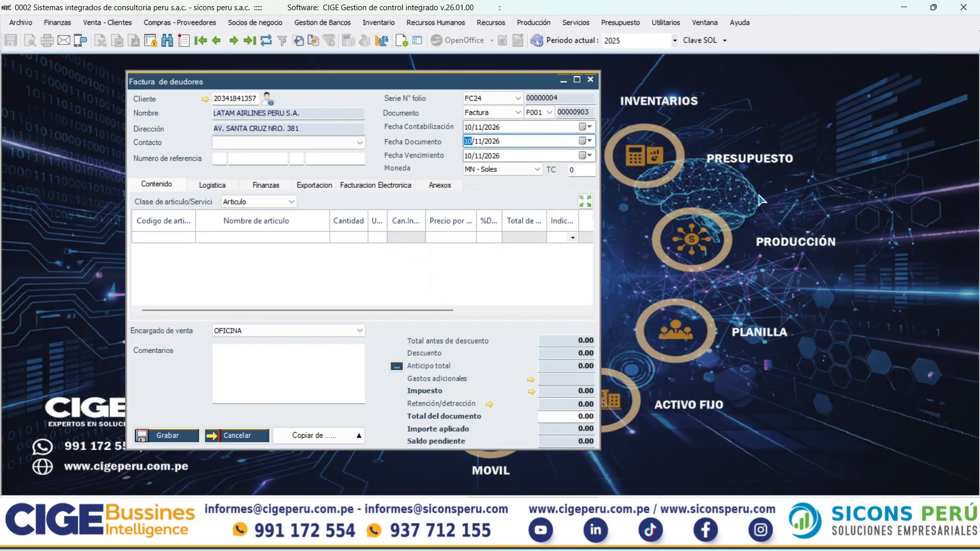
key("Tab")
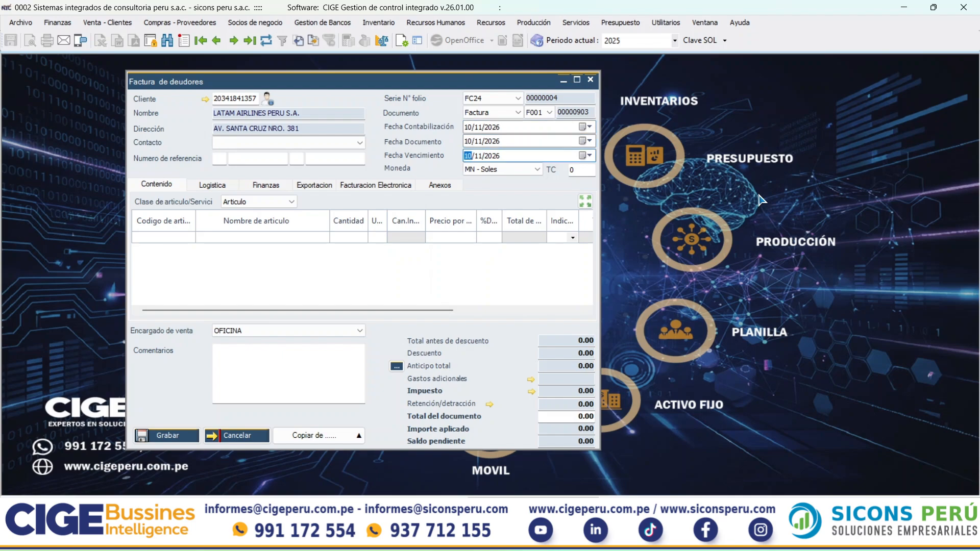
left_click(499, 129)
type("2025")
key("Tab")
key("Tab")
key("Tab")
key("Down")
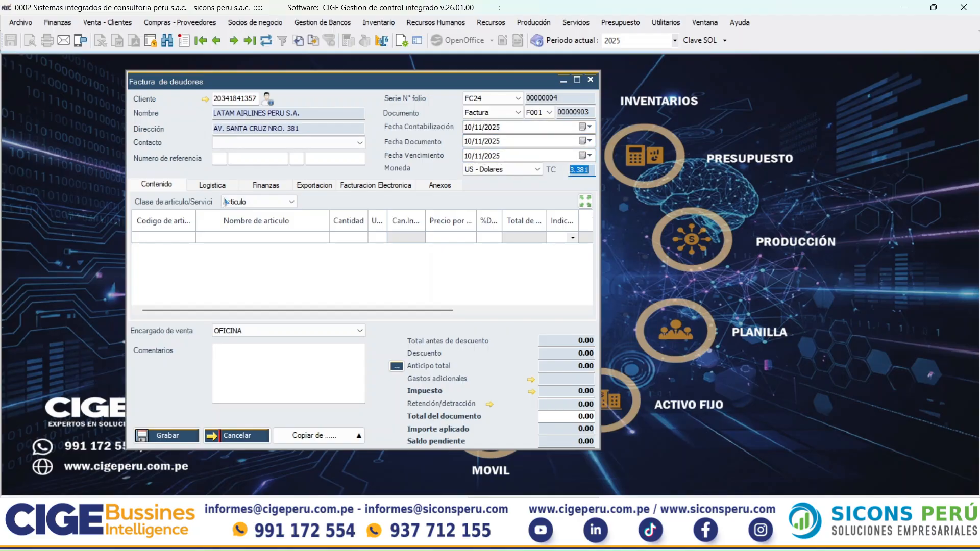
Change the customer invoice's line class to Servicio and describe the first line as SERVICIO
left_click(245, 202)
left_click(240, 222)
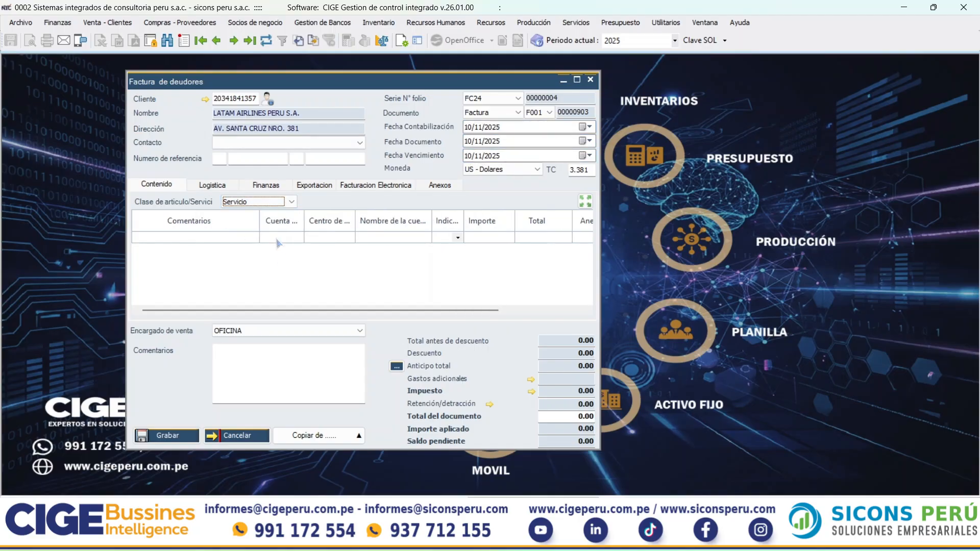
type("SERVICIO")
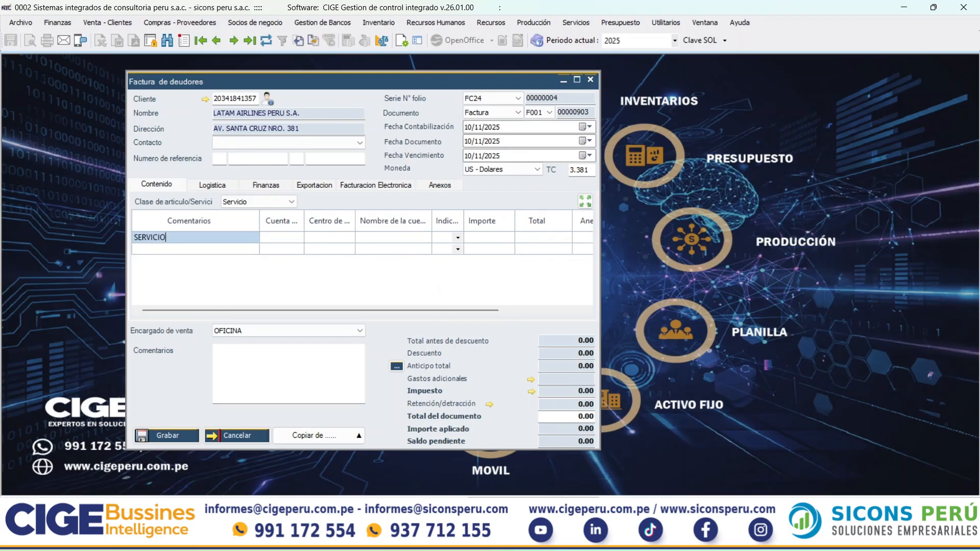
key("Tab")
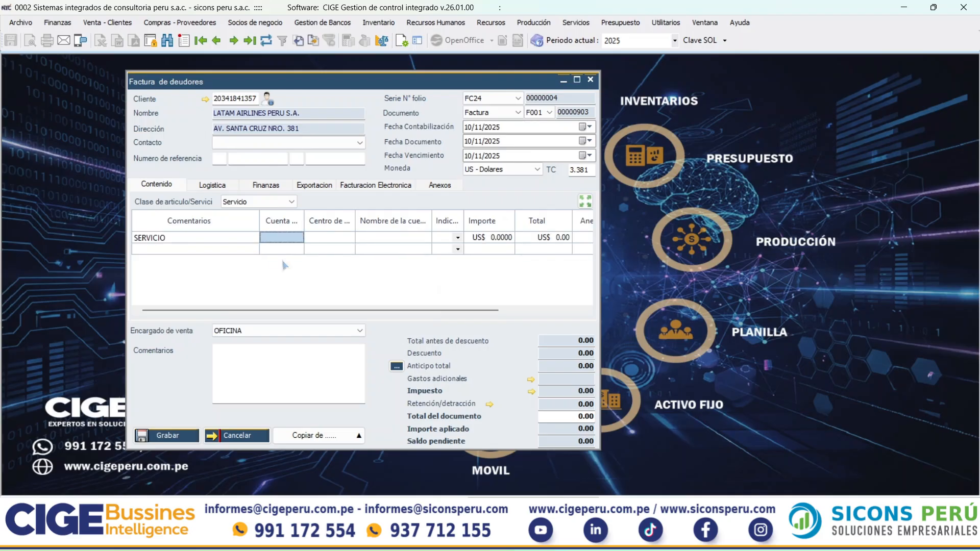
Look up accounts from 703, assign 70321101 (Servicios - local - Terceros) to the service line and set its amount to US$ 1,300.00
type("703")
key("Tab")
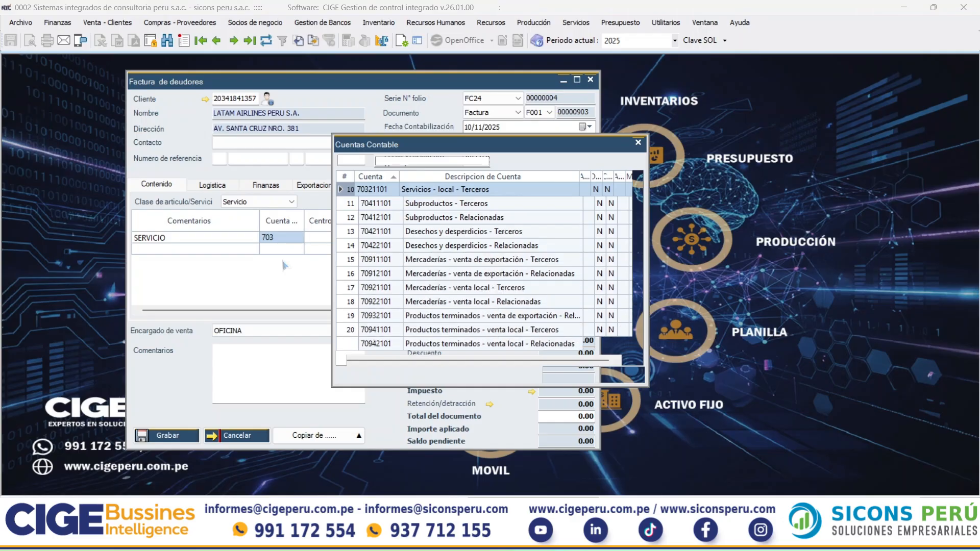
key("Return")
key("Tab")
key("Tab")
key("Tab")
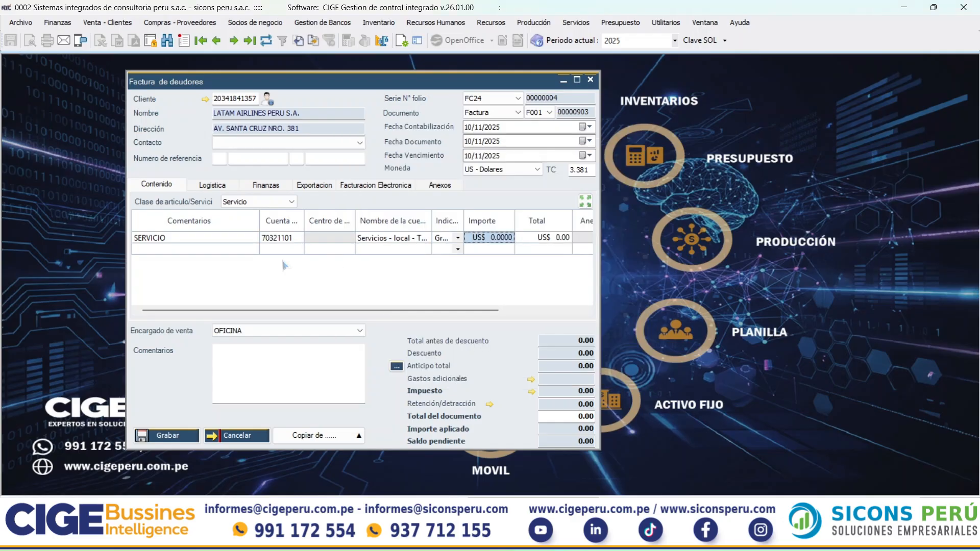
type("1300")
key("Tab")
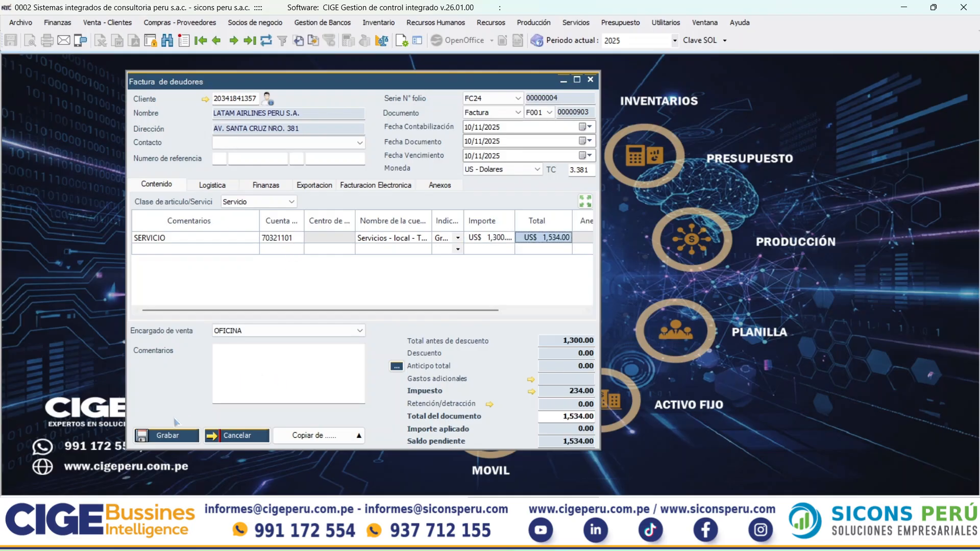
Save the customer invoice with the proposed number for series F001 and close the invoice form
left_click(165, 436)
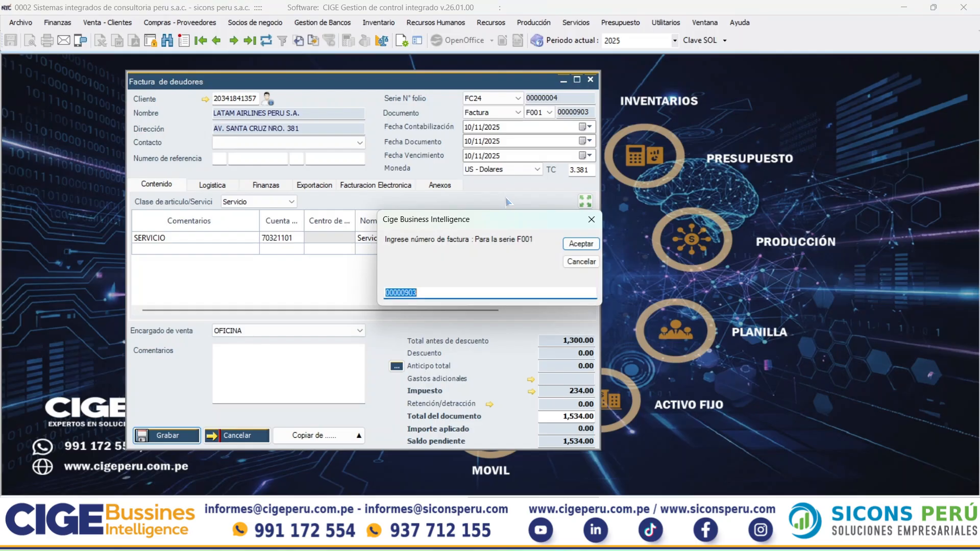
left_click(589, 220)
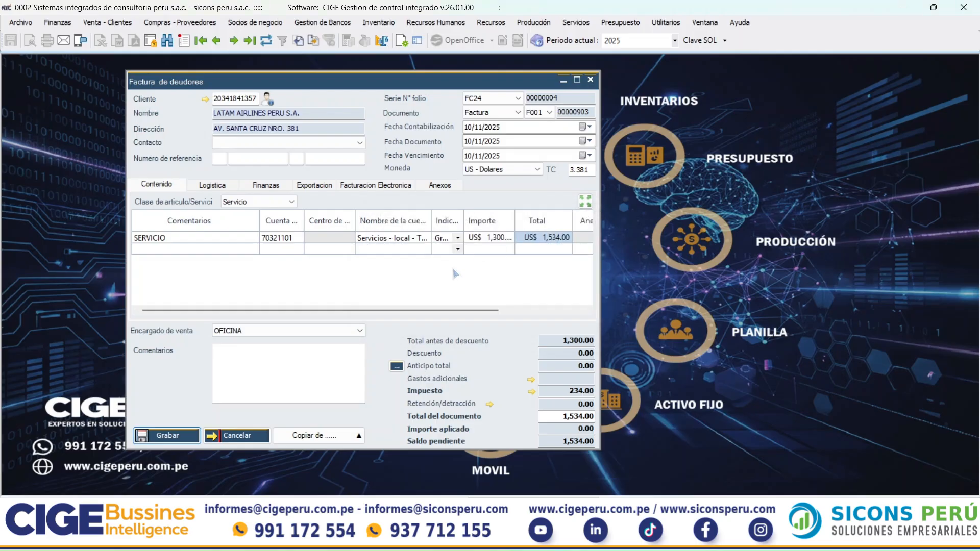
left_click(541, 313)
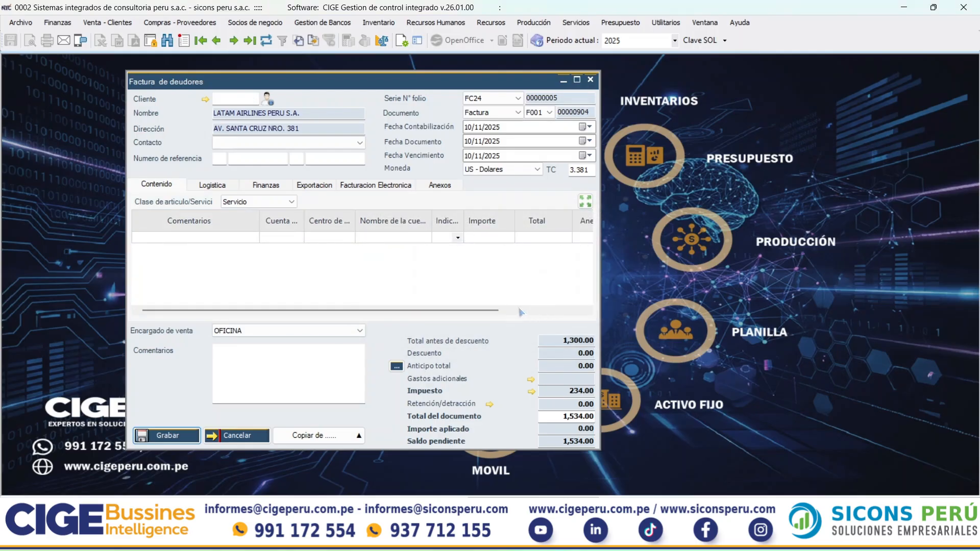
left_click(229, 437)
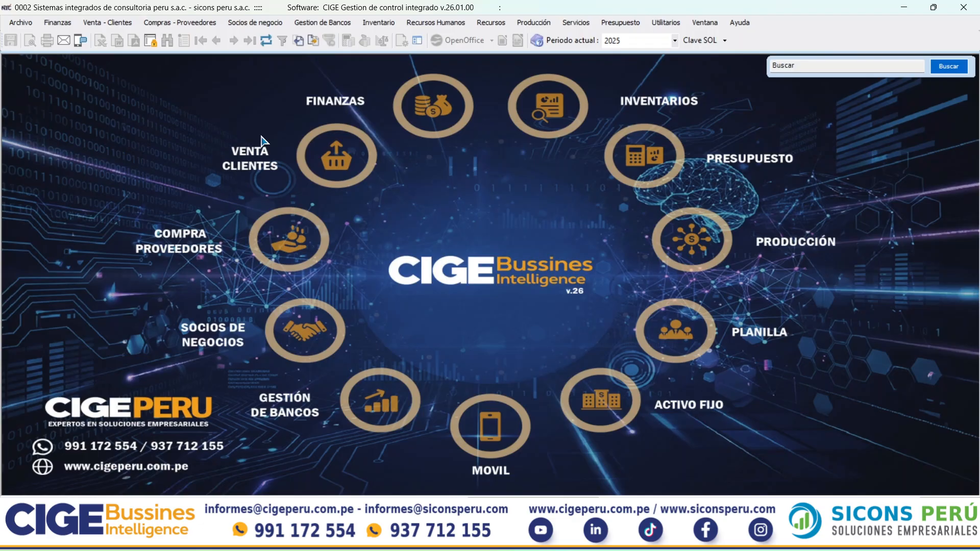
Open the payments made (Pagos efectuados) list in bank management and start a new payment record
left_click(317, 23)
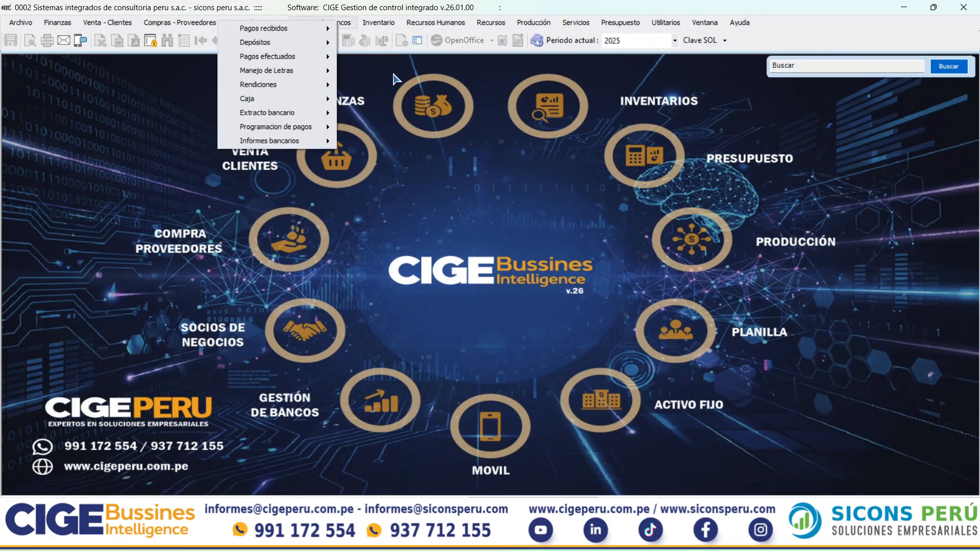
left_click(392, 73)
left_click(352, 25)
mouse_move(354, 42)
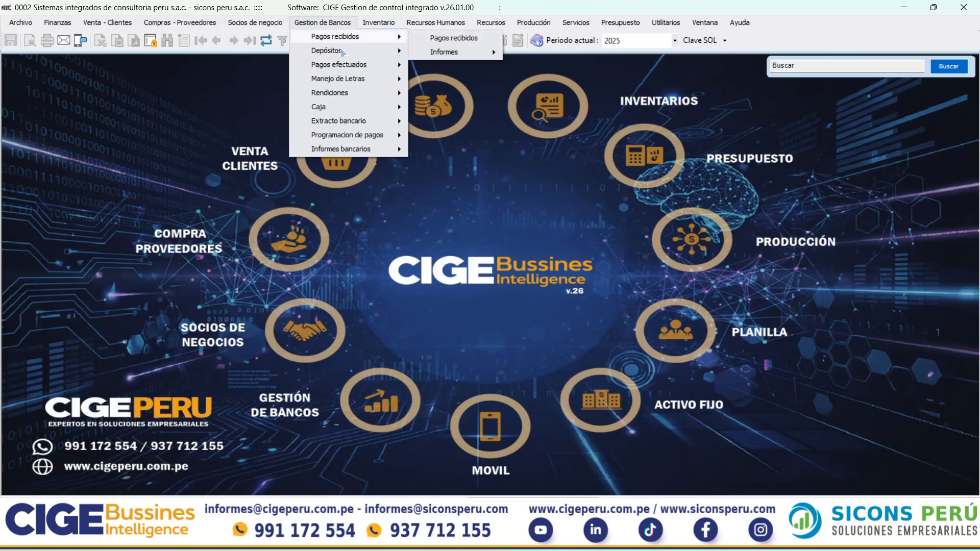
left_click(456, 67)
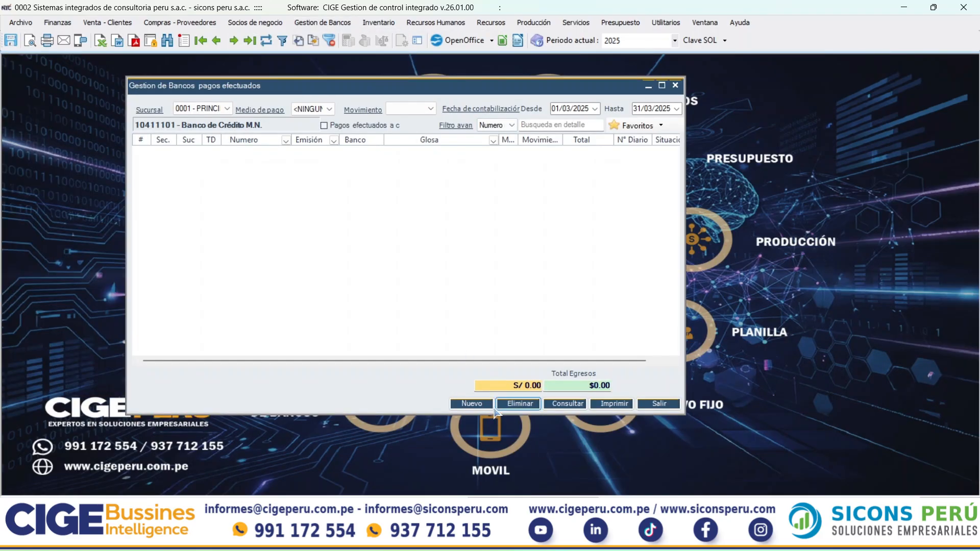
left_click(471, 404)
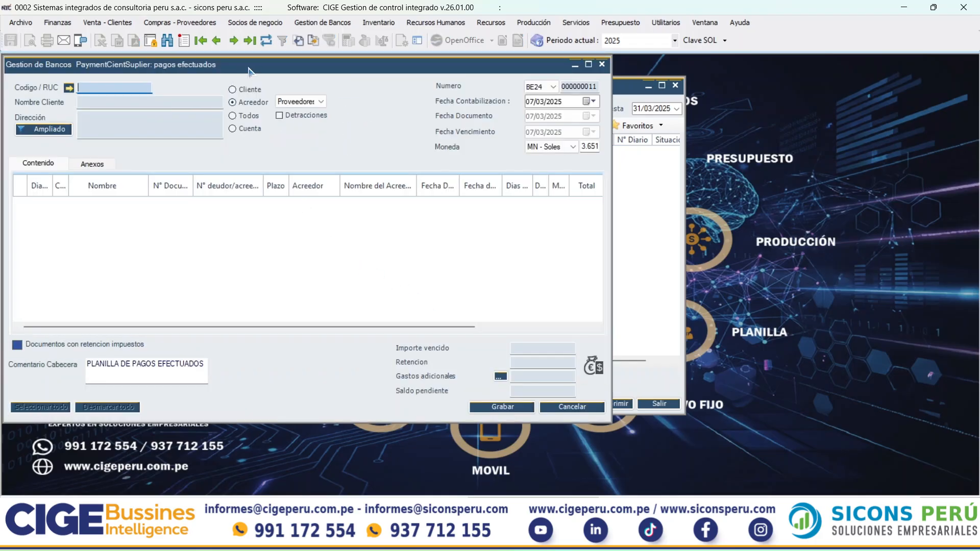
left_click_drag(250, 67, 481, 78)
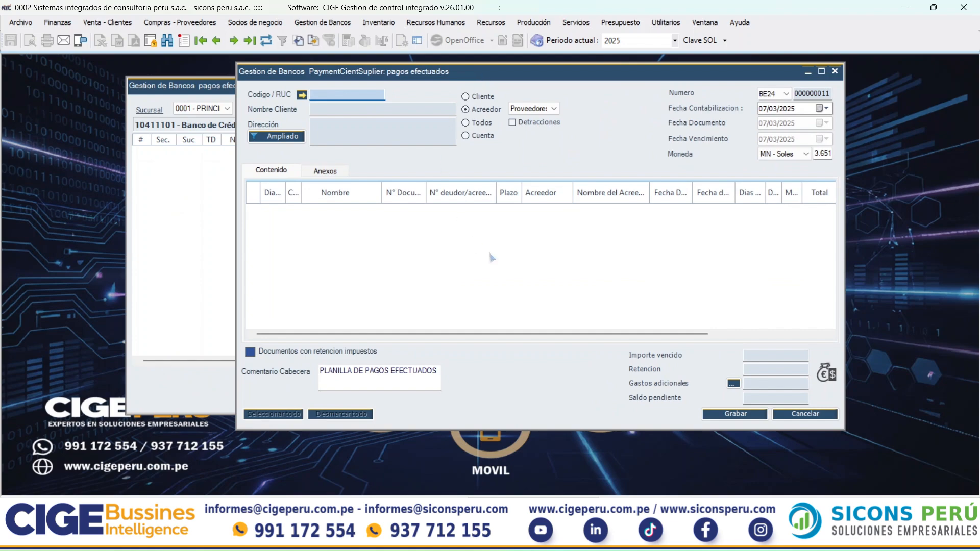
Look up ENTEL among the suppliers and assign ENTEL PERU S.A. to the payment
key("Return")
type("ENTE")
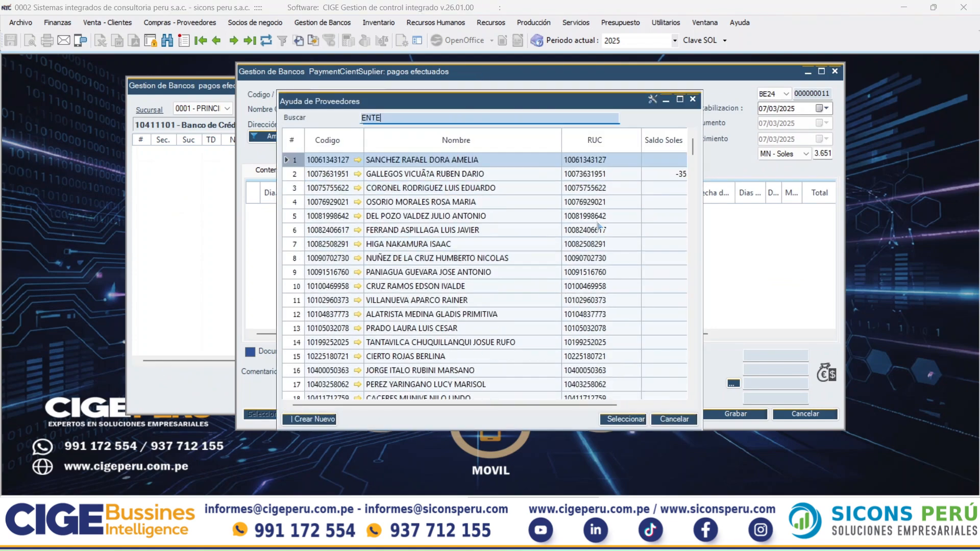
type("L")
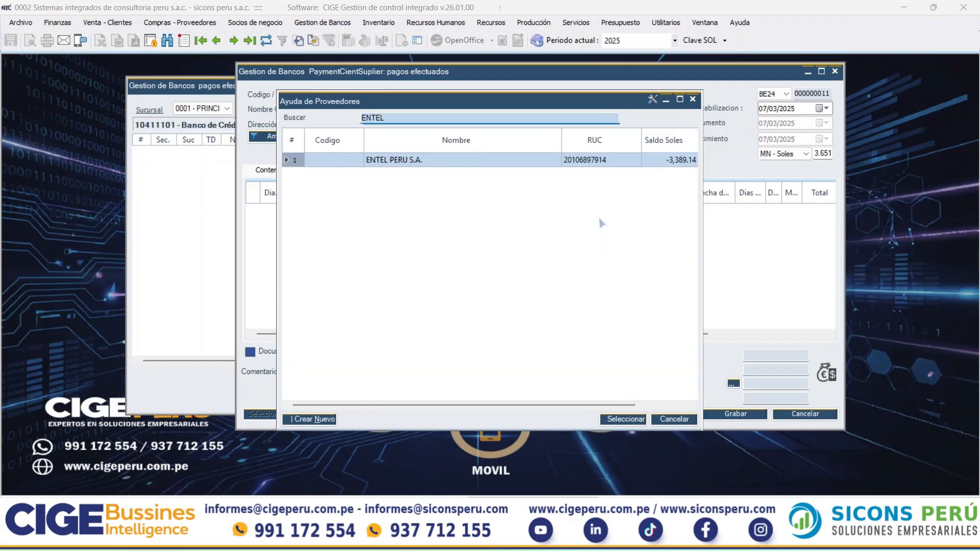
key("Return")
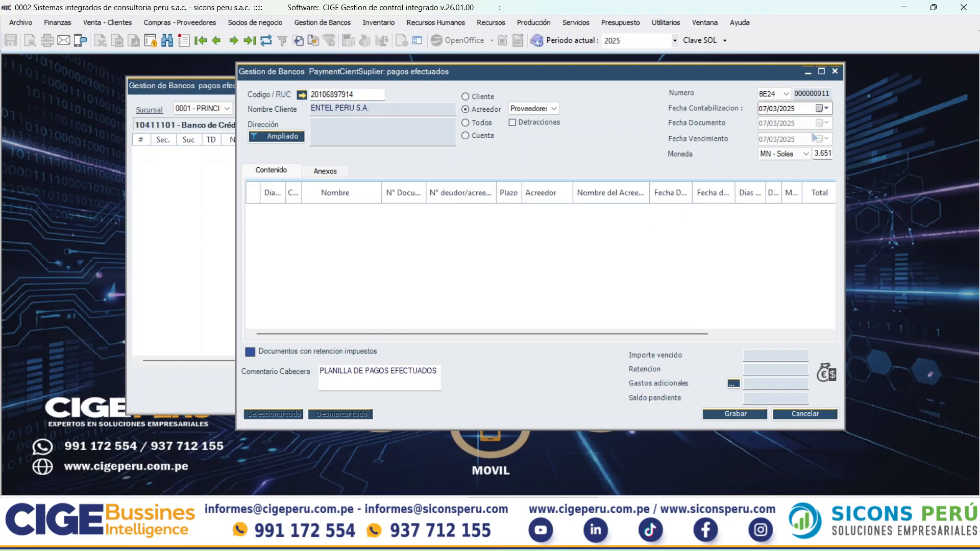
Set the payment's posting date to 25/11/2025 and its currency to US - Dolares
left_click(774, 110)
type("11")
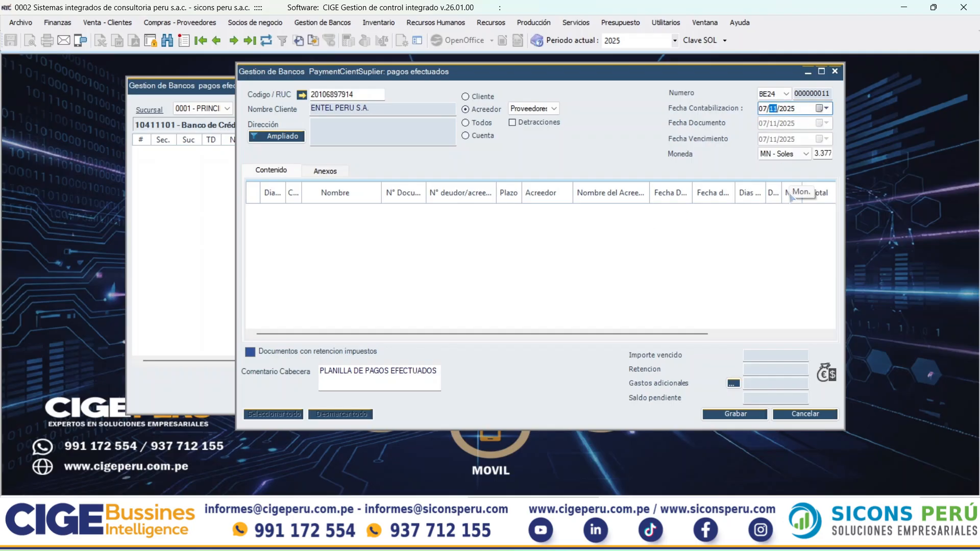
key("Left")
type("25")
key("Tab")
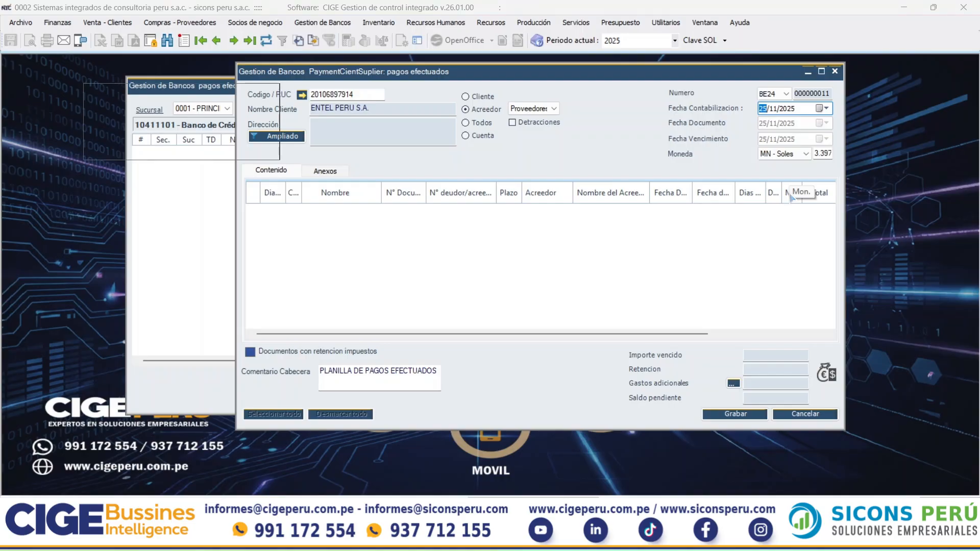
key("Tab")
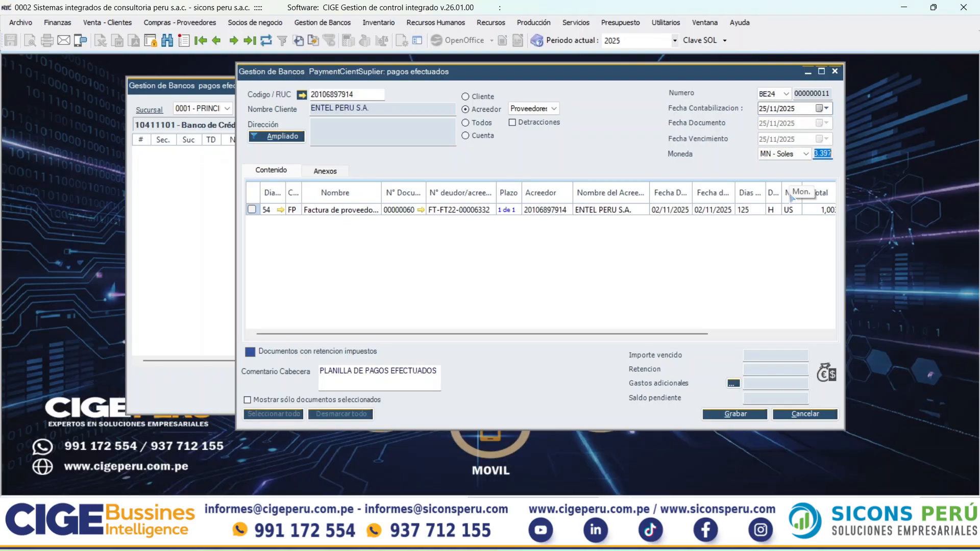
key("shift+Tab")
key("Down")
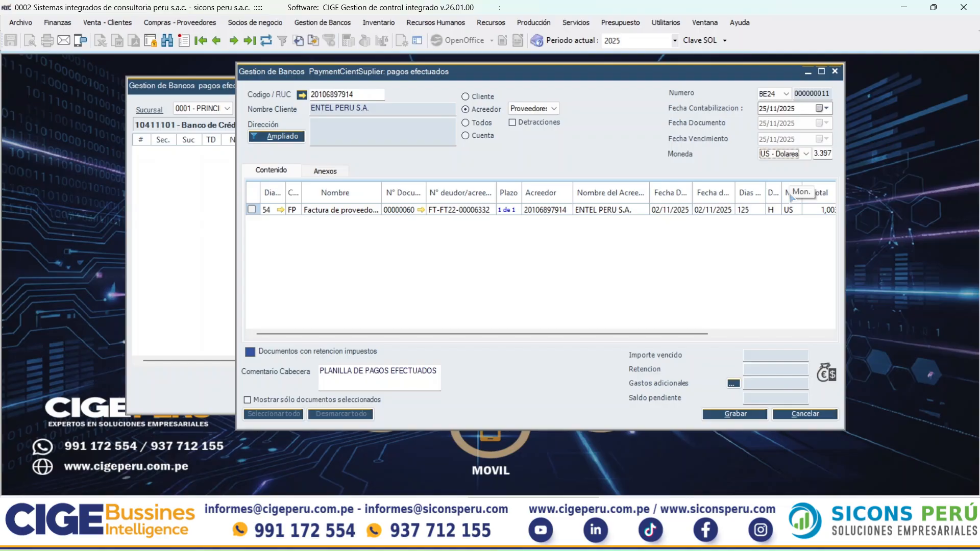
key("Tab")
Compare the pending invoice's dates with the posting date, and try 01/11/2025 as the payment's posting date
left_click(666, 213)
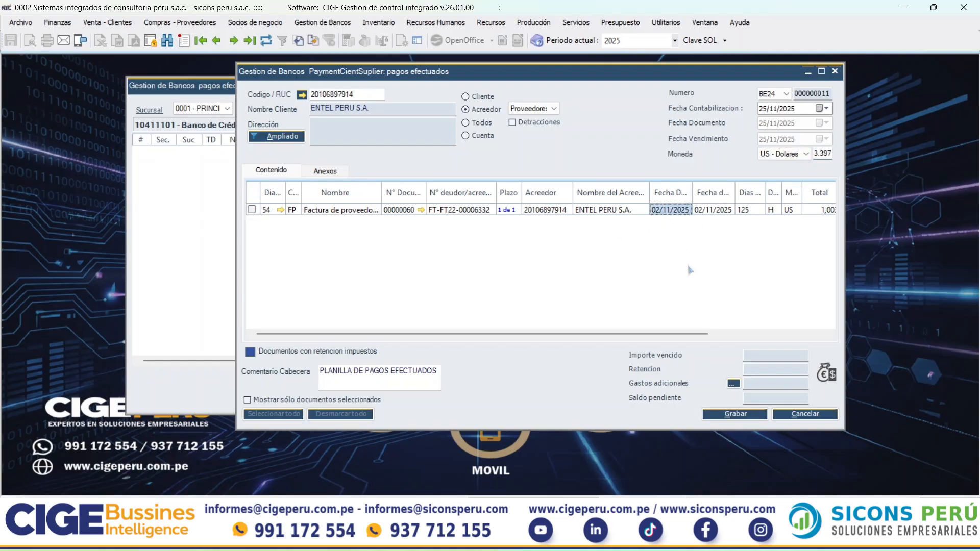
left_click_drag(438, 82, 460, 82)
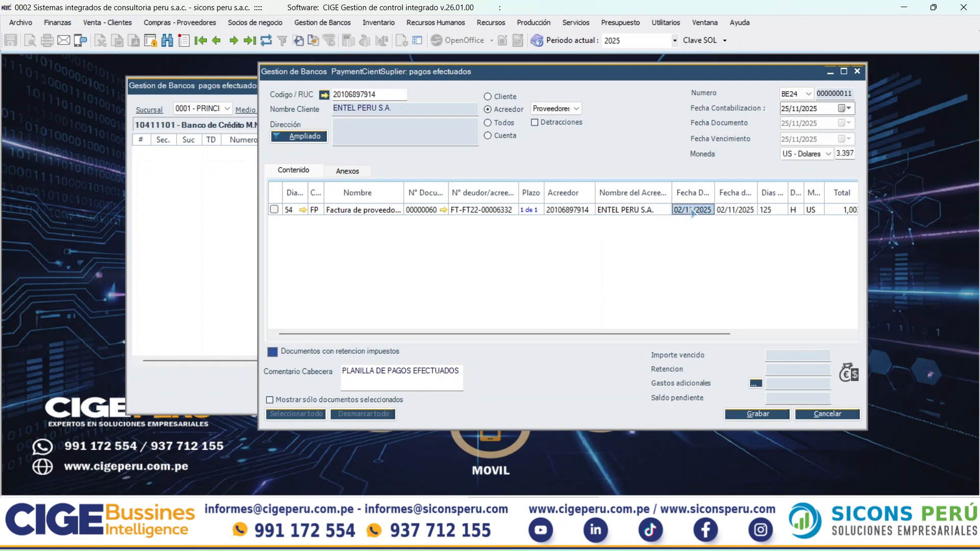
left_click(786, 110)
left_click(737, 213)
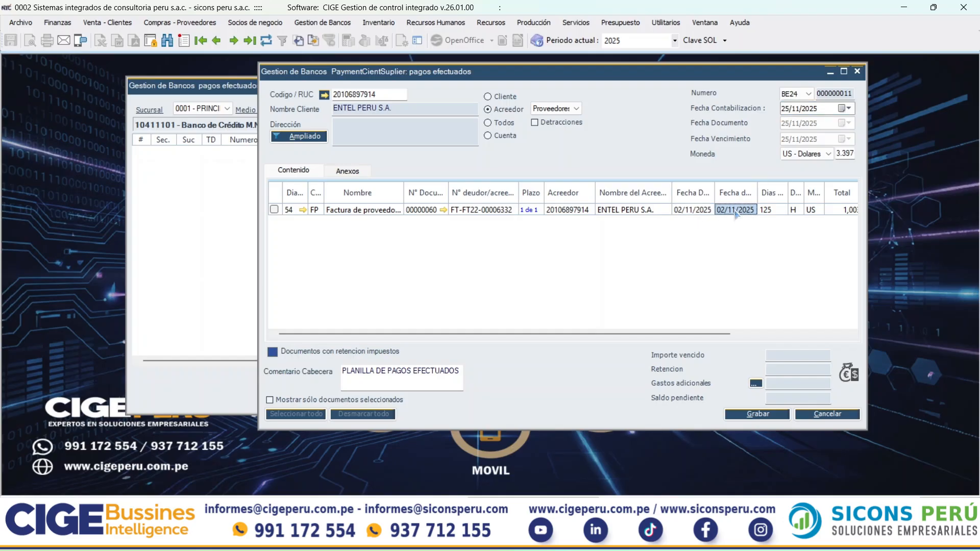
left_click(700, 211)
left_click(797, 111)
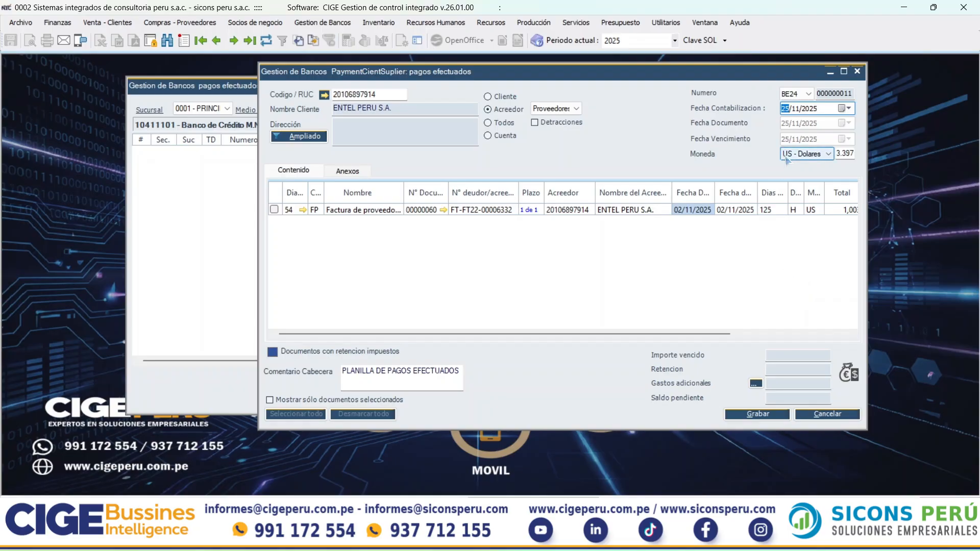
type("0")
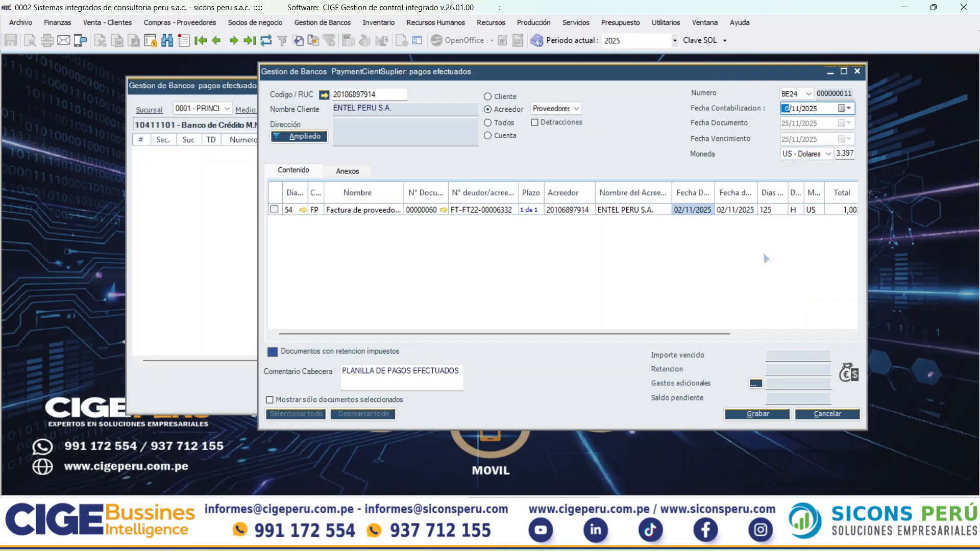
type("1")
key("Tab")
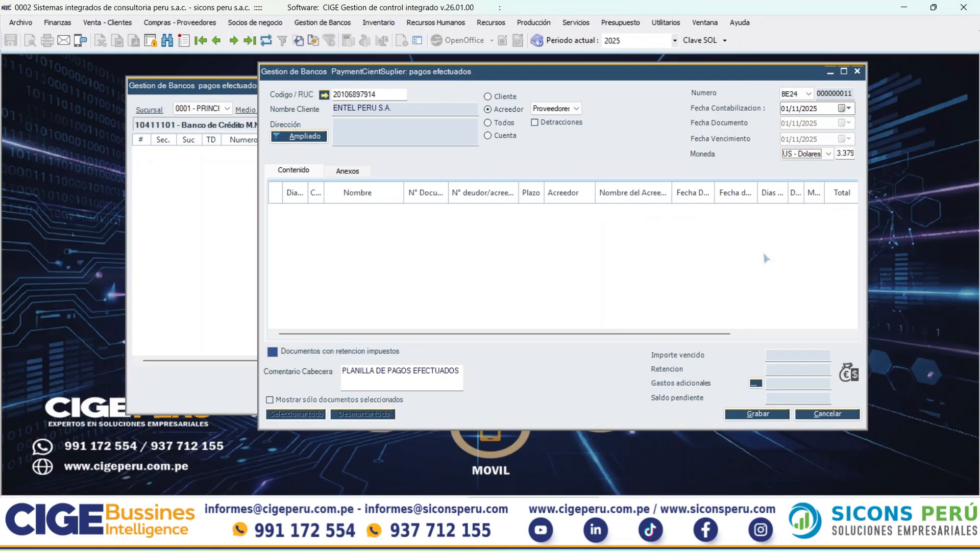
Test 02/11/2025 as the payment's posting date and return it to 25/11/2025
left_click(786, 114)
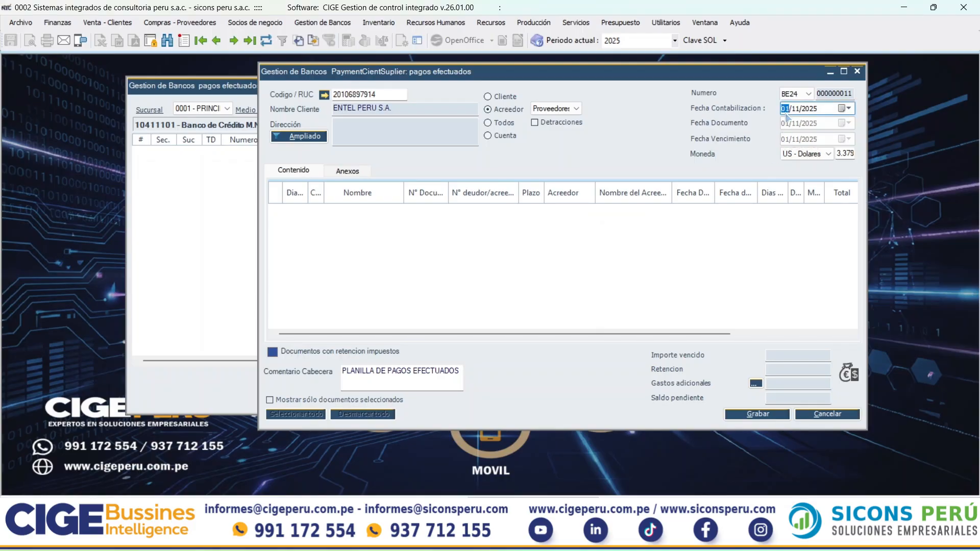
key("Tab")
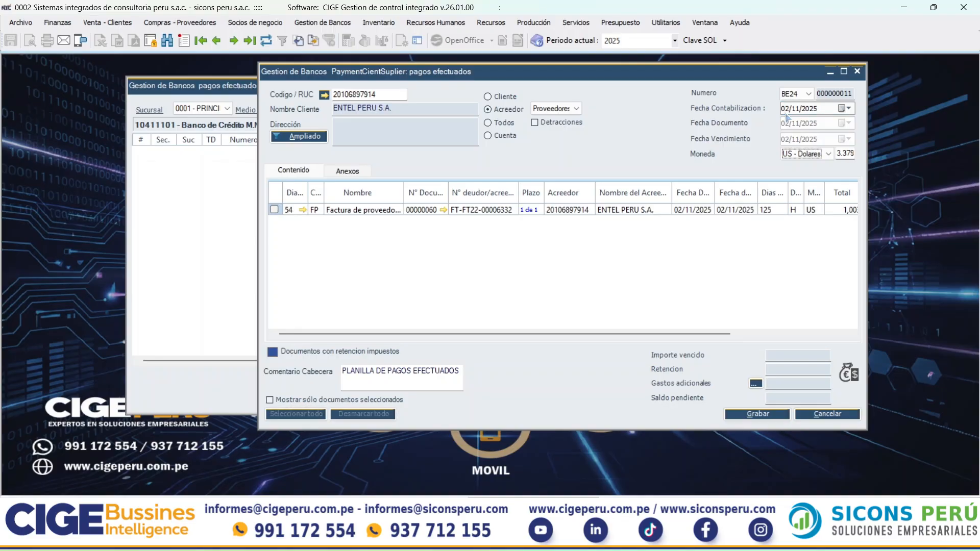
left_click(787, 113)
mouse_move(505, 74)
left_mouse_down()
mouse_move(505, 84)
mouse_move(509, 71)
left_mouse_up()
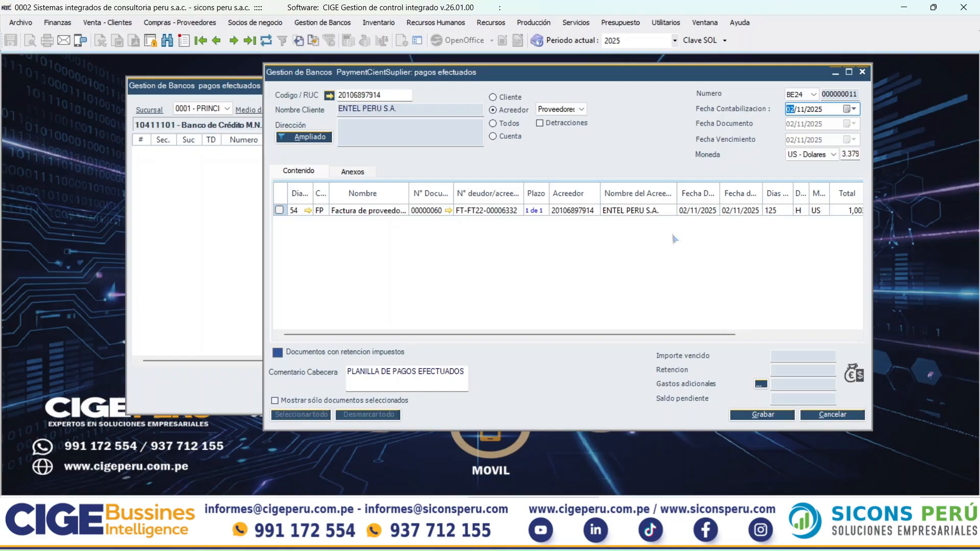
type("25")
key("Tab")
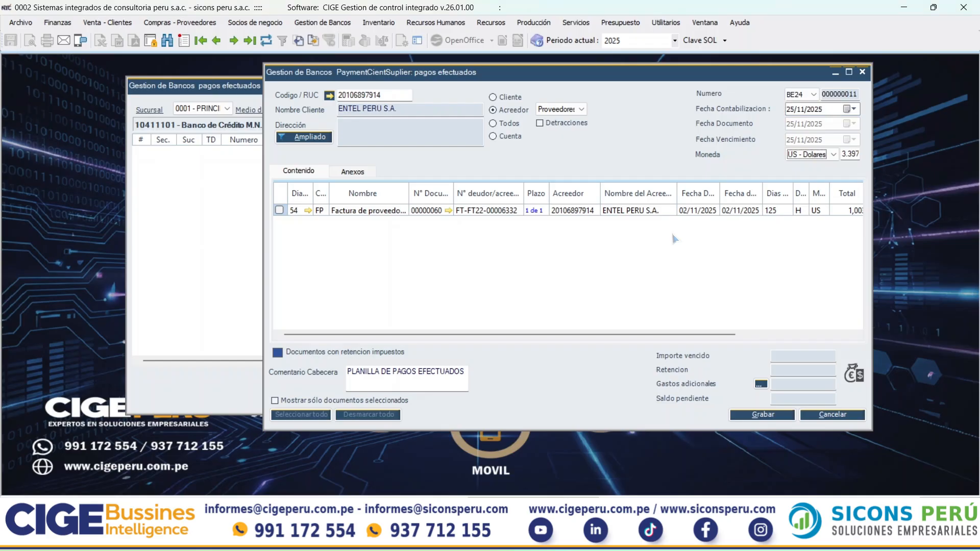
Open the pending ENTEL supplier invoice from the payment, check its exchange rate and close it
left_click(380, 212)
left_click(443, 211)
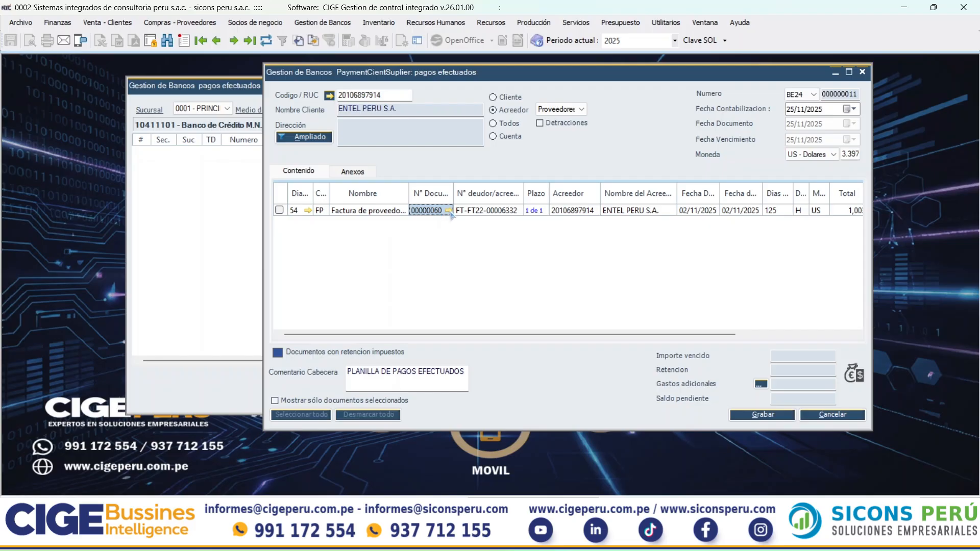
left_click(448, 212)
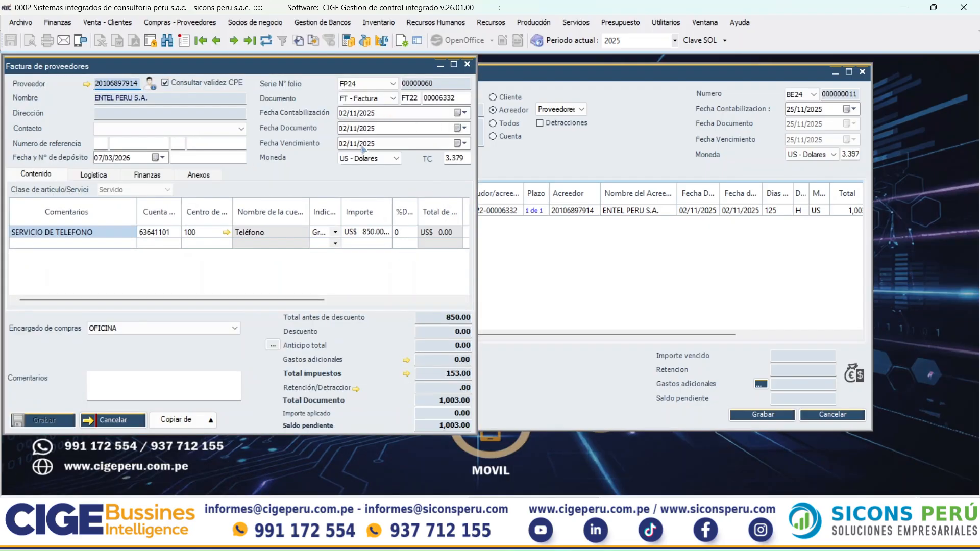
left_click(464, 158)
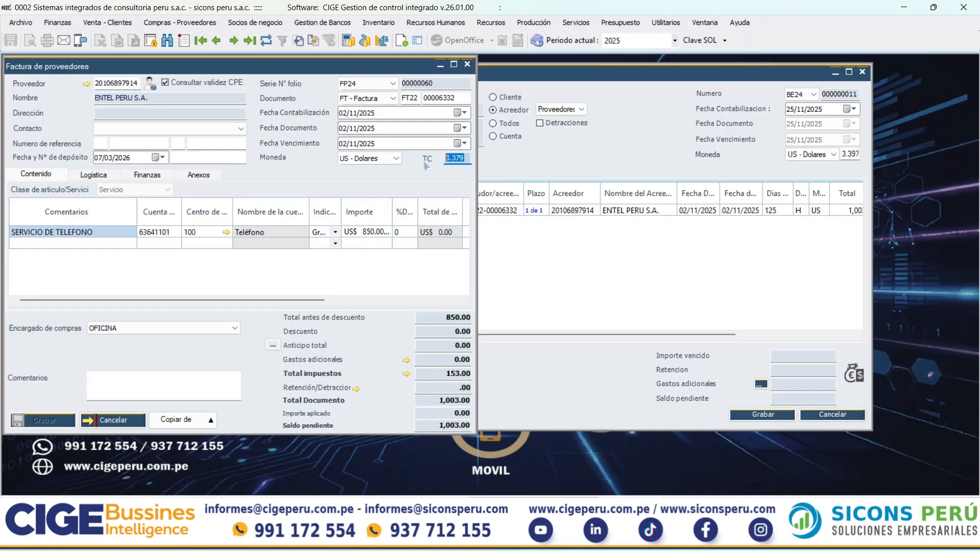
left_click(109, 420)
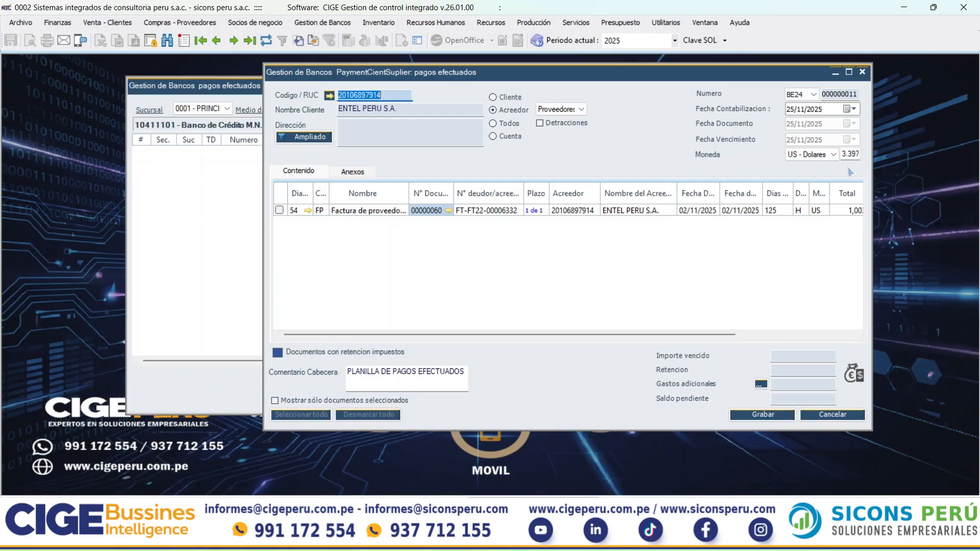
Select the pending ENTEL invoice for payment and set its Pago total to 800
left_click_drag(473, 73, 425, 71)
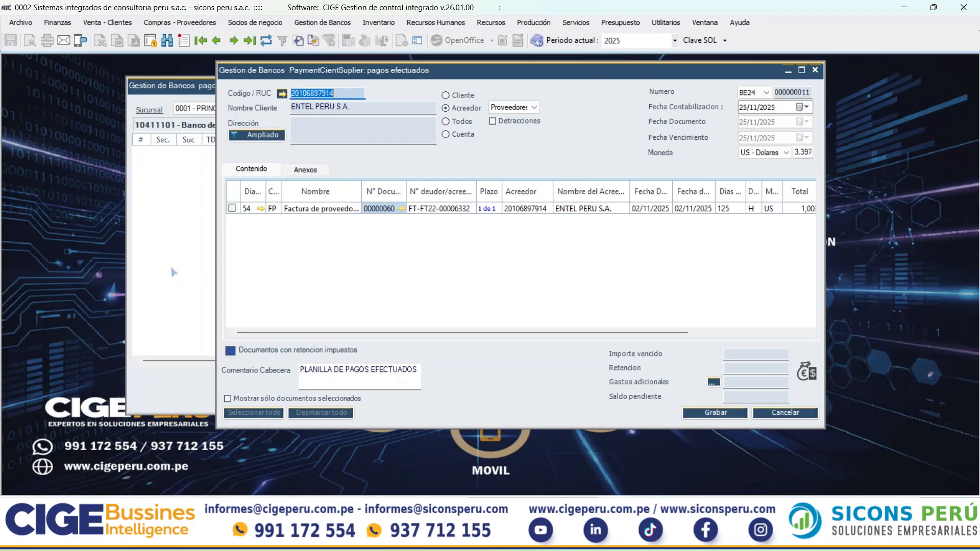
left_click(232, 209)
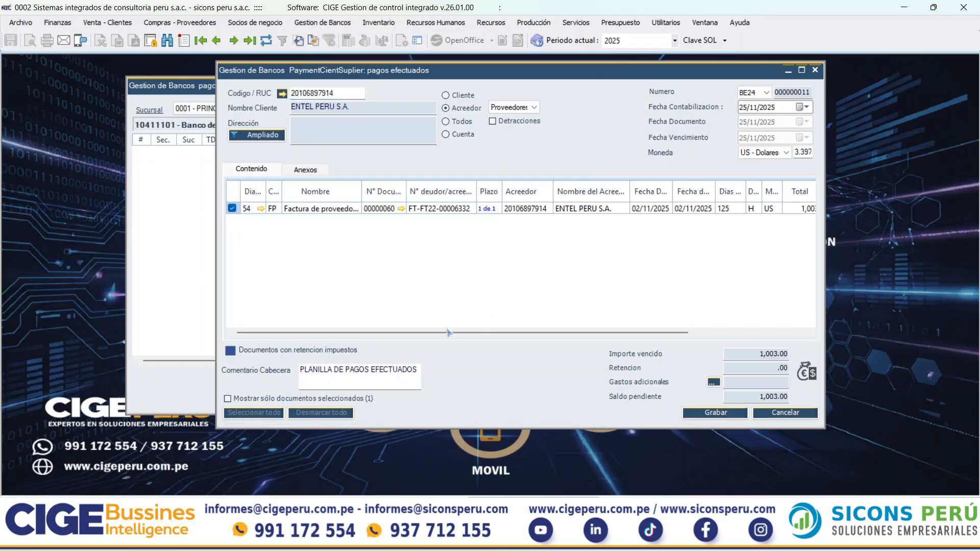
left_click_drag(449, 332, 592, 333)
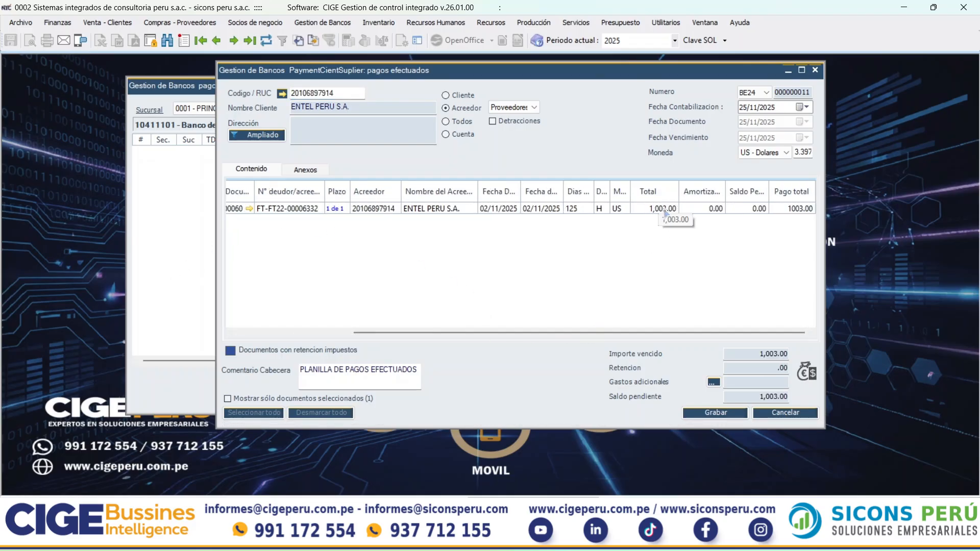
left_click(789, 211)
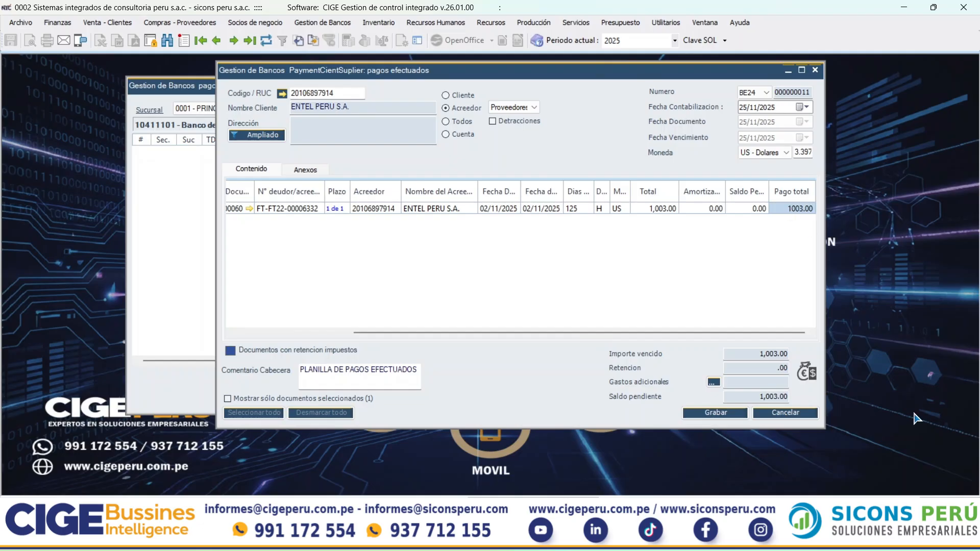
type("800")
key("Return")
Open the payment means and choose a bank transfer from 10412101 - Banco de Crédito M.E
left_click(805, 371)
left_click(383, 153)
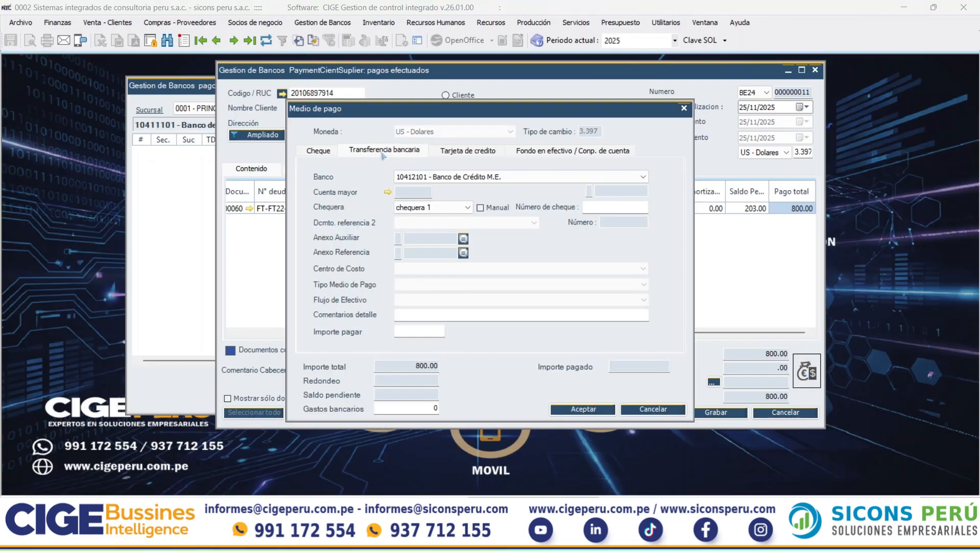
left_click(475, 177)
left_click(474, 177)
key("Tab")
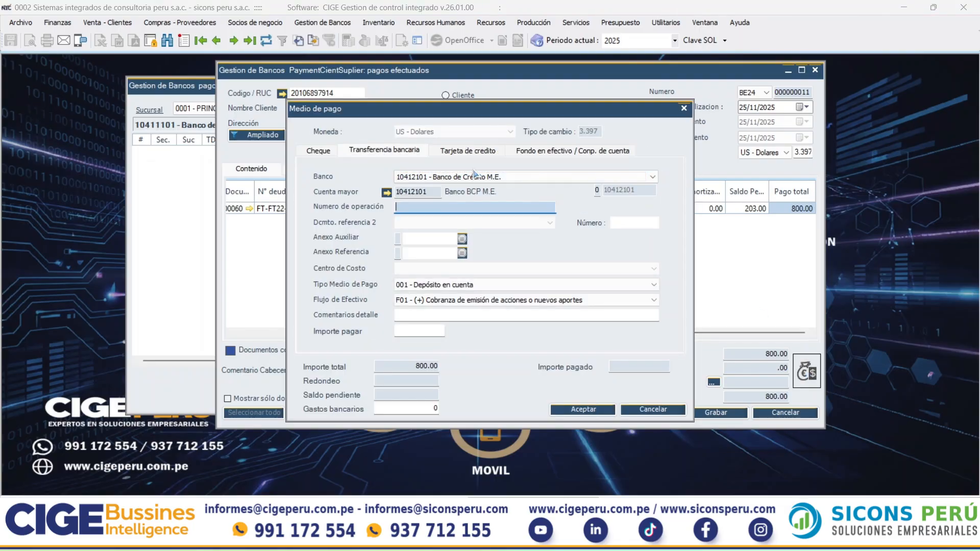
Enter operation number 3222, payment type 003 - Transferencia de fondos and cash flow O07 - Pago a proveedores de bienes y servicios for the transfer
type("3")
key("Tab")
key("Down")
key("Down")
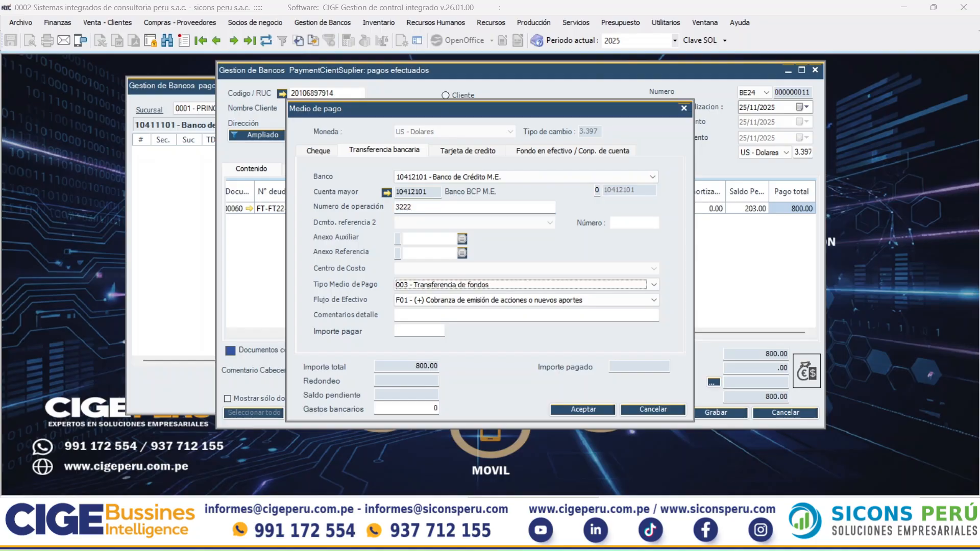
key("Tab")
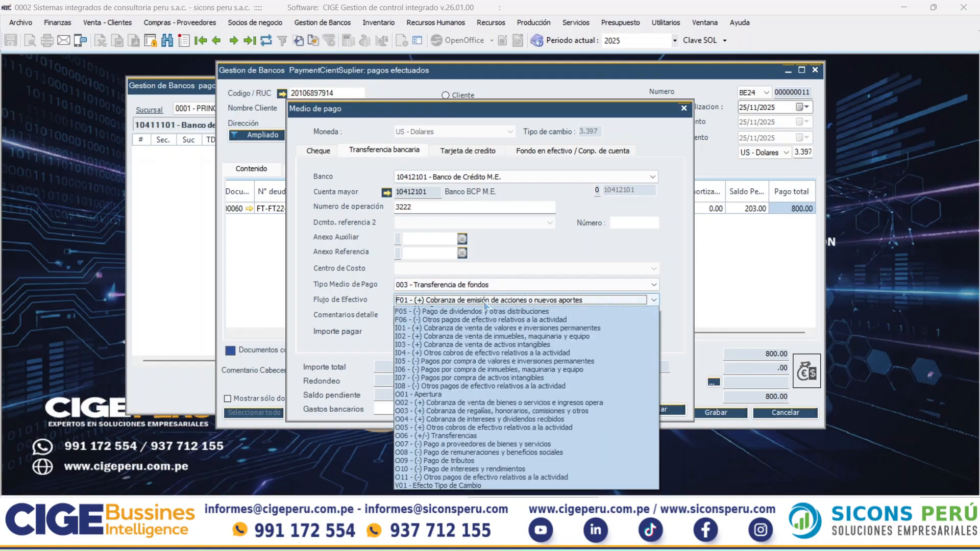
left_click(486, 302)
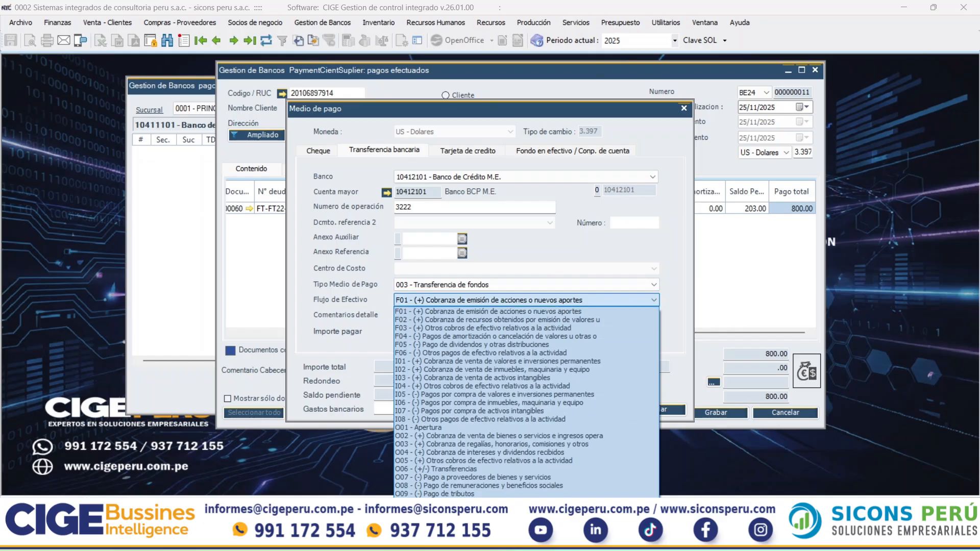
left_click(470, 477)
Add the detail comment PAGO RECIBO, set the transfer's Importe pagar to 800 and accept the payment means
key("Tab")
type("PA")
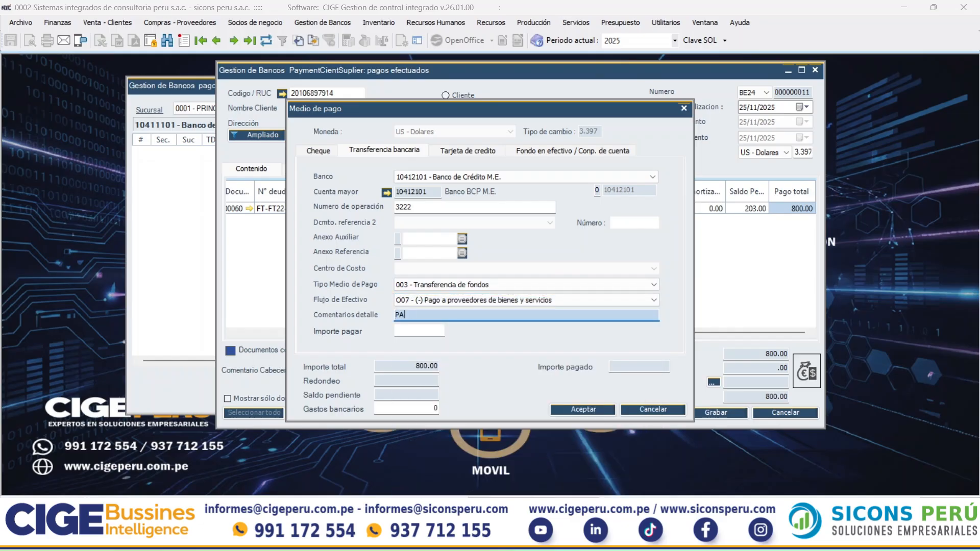
type("GO RECIBO")
key("Tab")
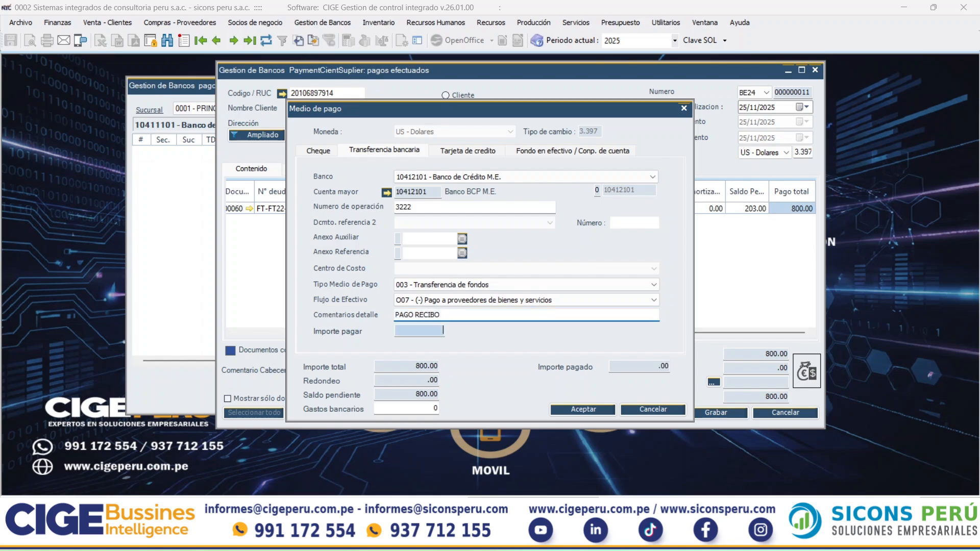
key("Tab")
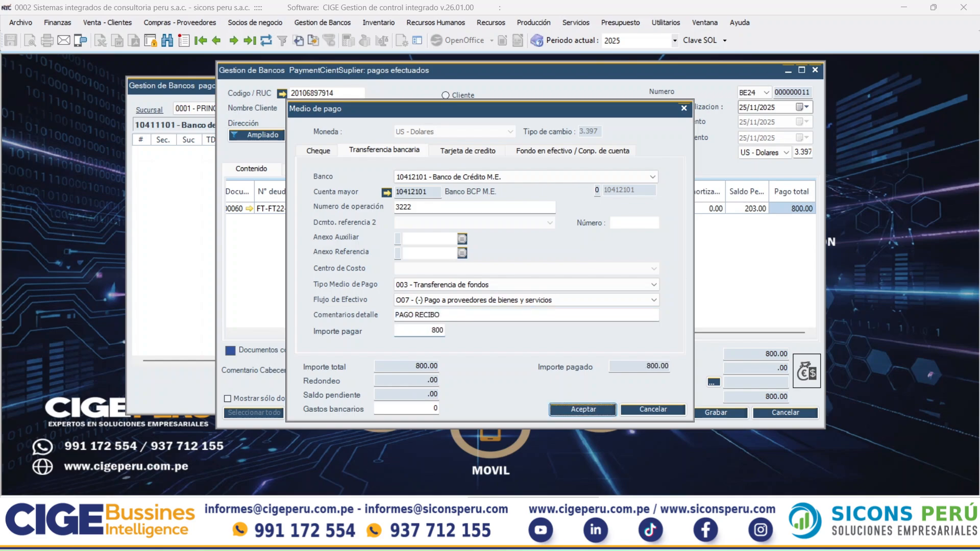
key("Return")
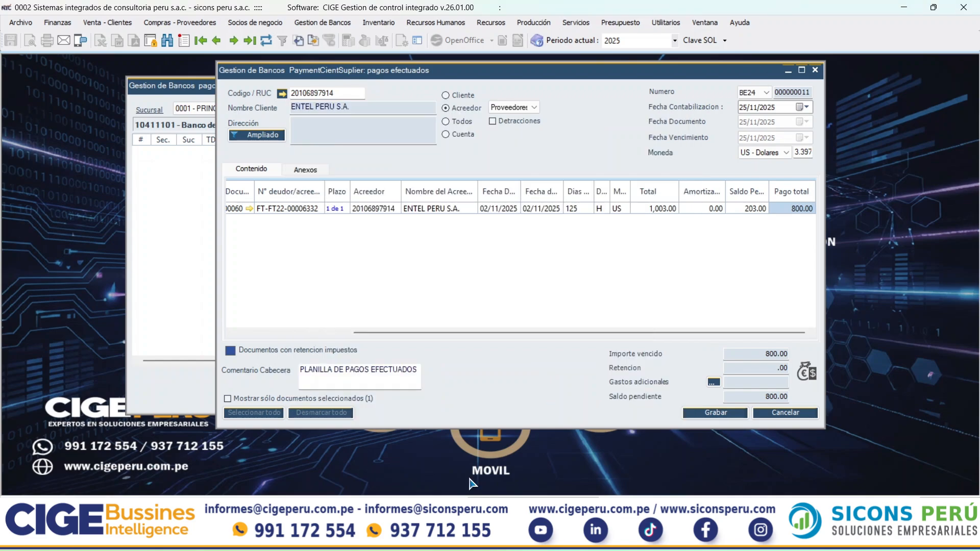
Save the ENTEL payment and close the payment form
left_click(725, 415)
left_click(550, 313)
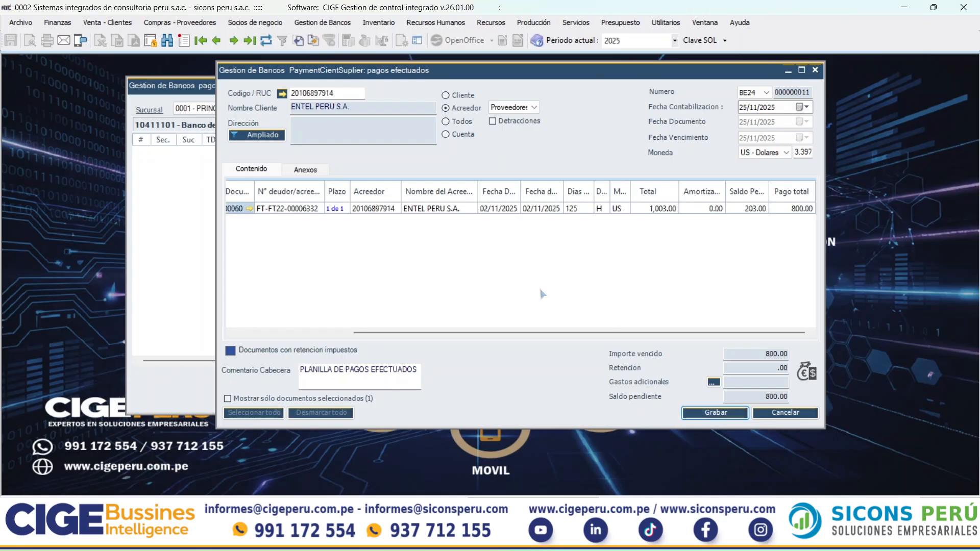
left_click(547, 314)
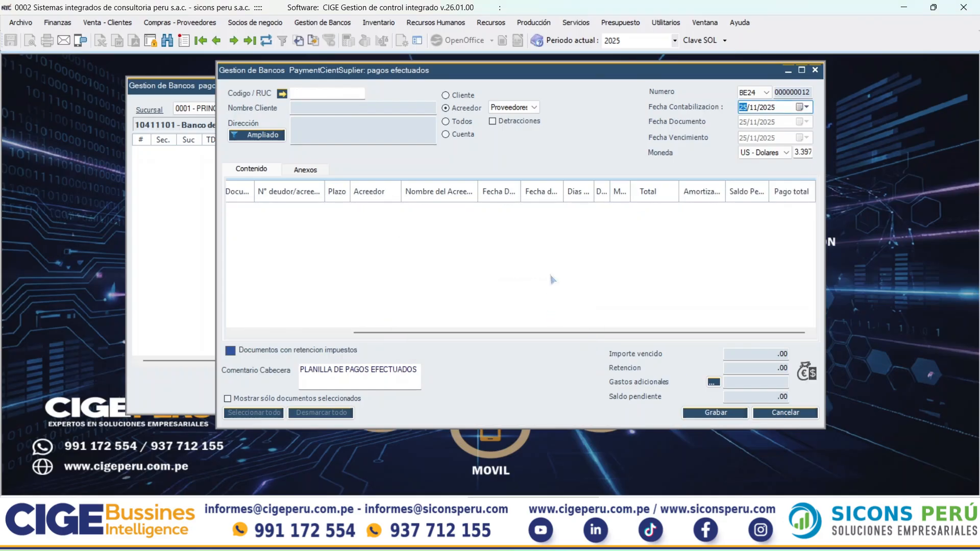
left_click(771, 412)
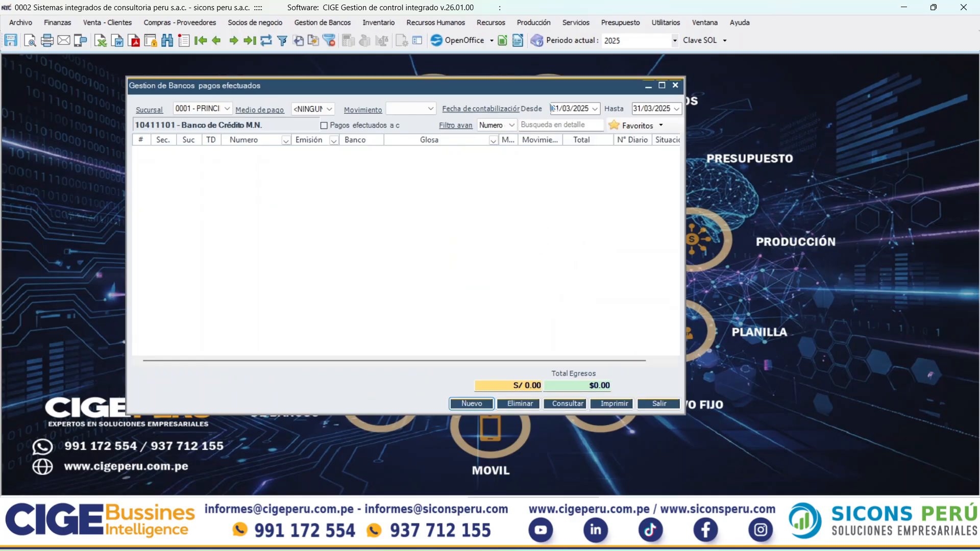
List the payments made with posting dates from 01/11/2025 to 30/11/2025
left_click(566, 109)
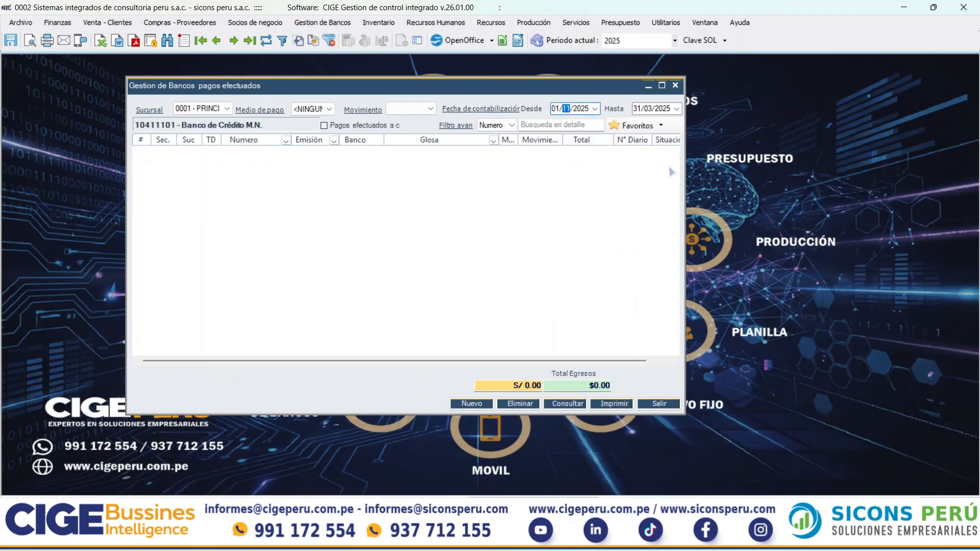
key("Tab")
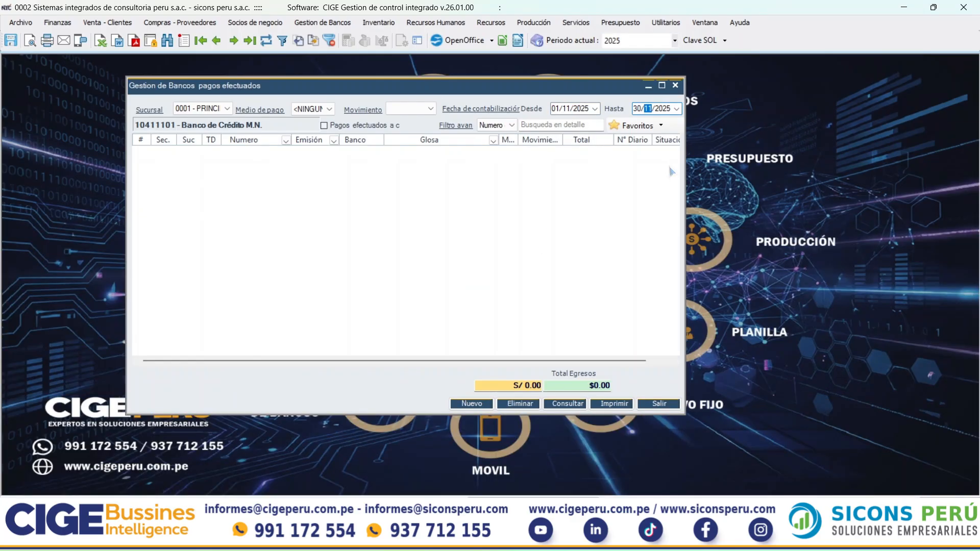
left_click(670, 167)
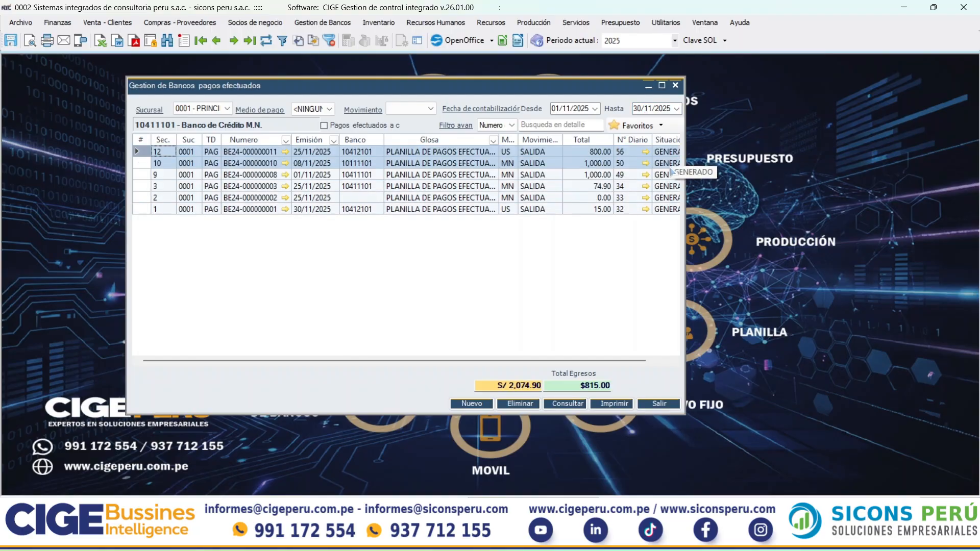
Open the US$ 800 payment dated 25/11/2025 and check its amortization, pending balance and total paid
left_click(266, 154)
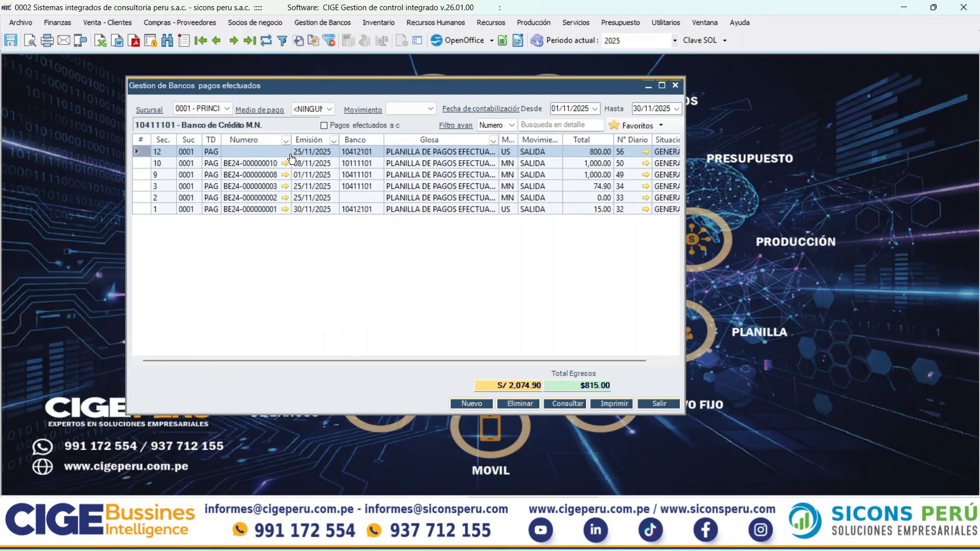
left_click(287, 154)
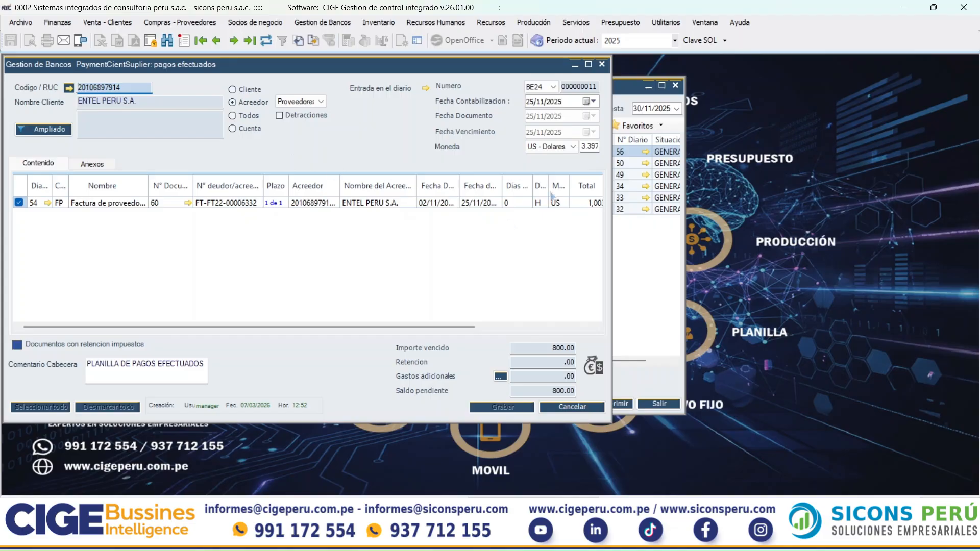
left_click_drag(364, 327, 495, 327)
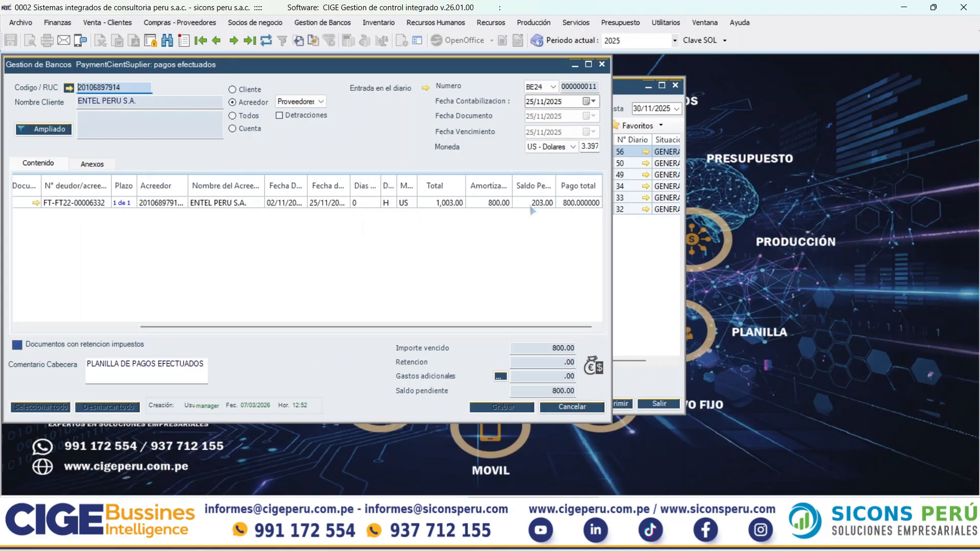
Examine the payment's journal entry, including its exchange-difference lines in local and system currency, and close the entry, the payment and the payments list
left_click(424, 89)
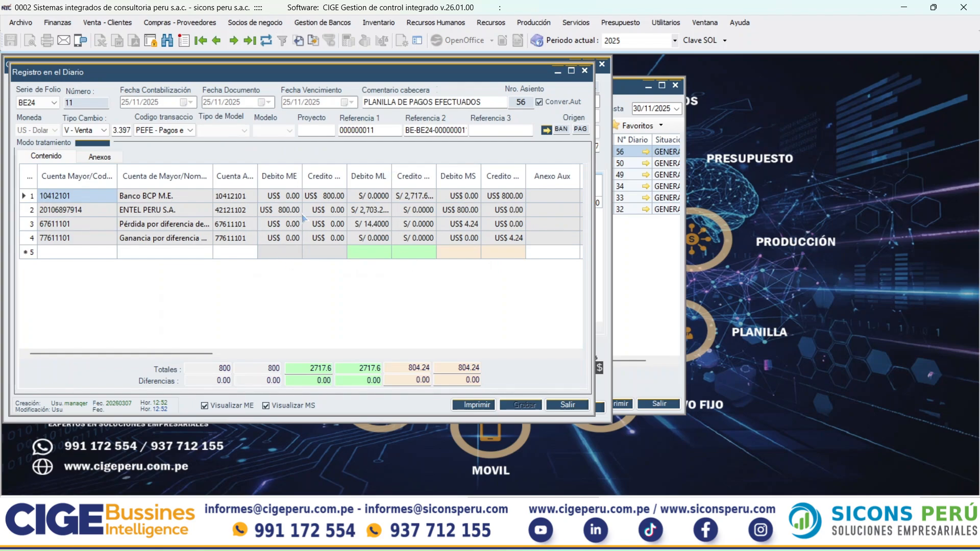
left_click_drag(302, 180, 370, 176)
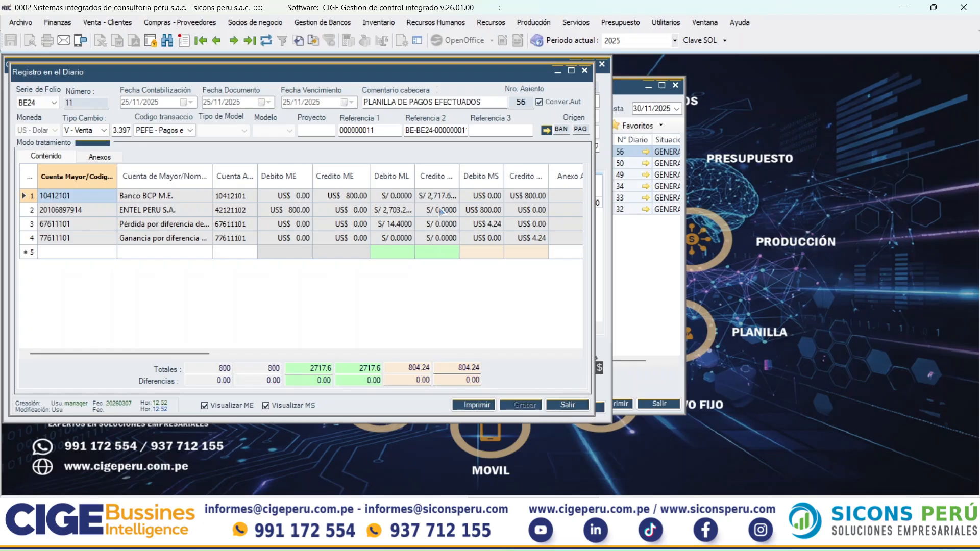
left_click(393, 210)
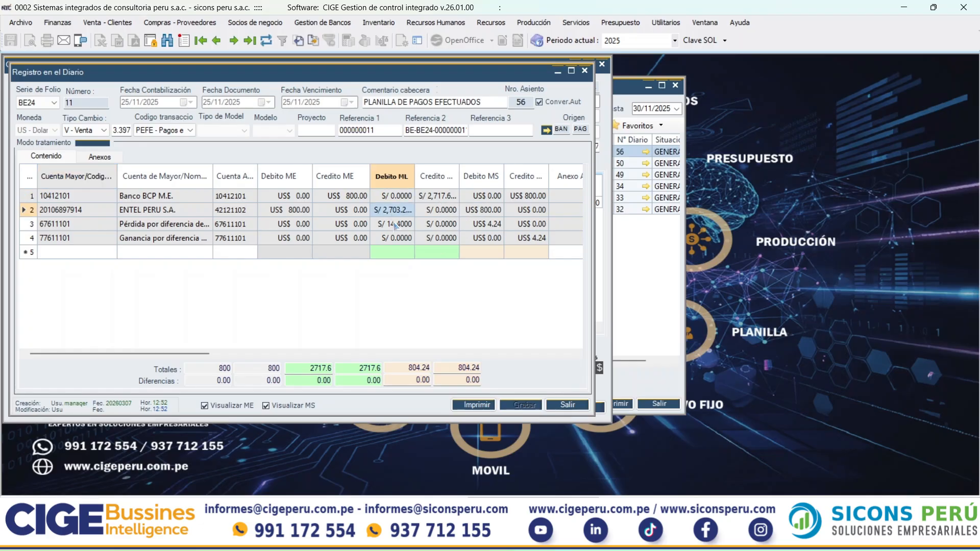
left_click_drag(415, 176, 421, 176)
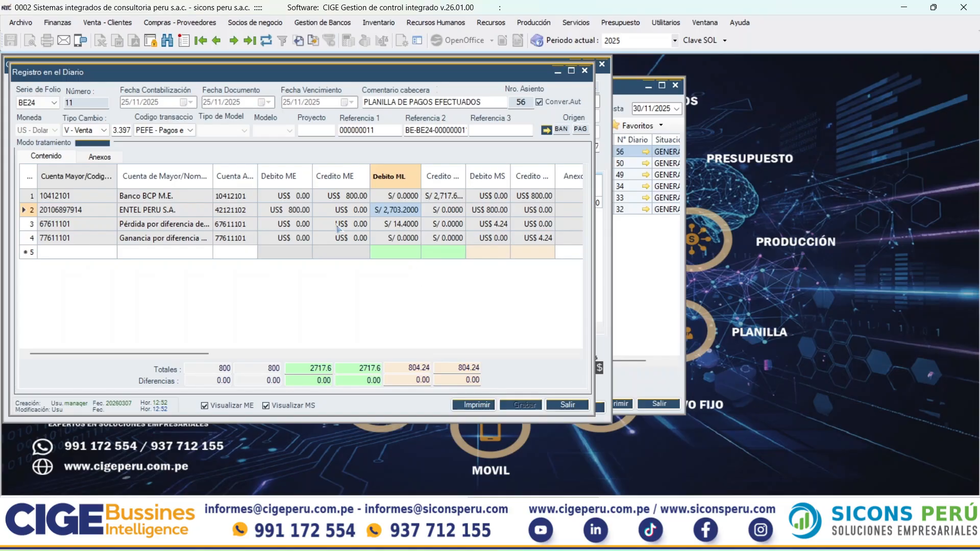
left_click(445, 197)
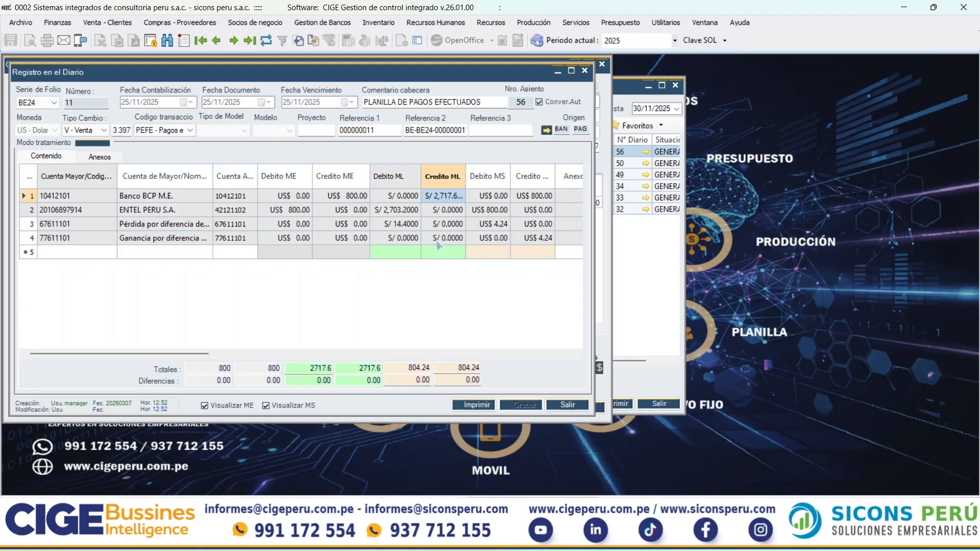
left_click(404, 226)
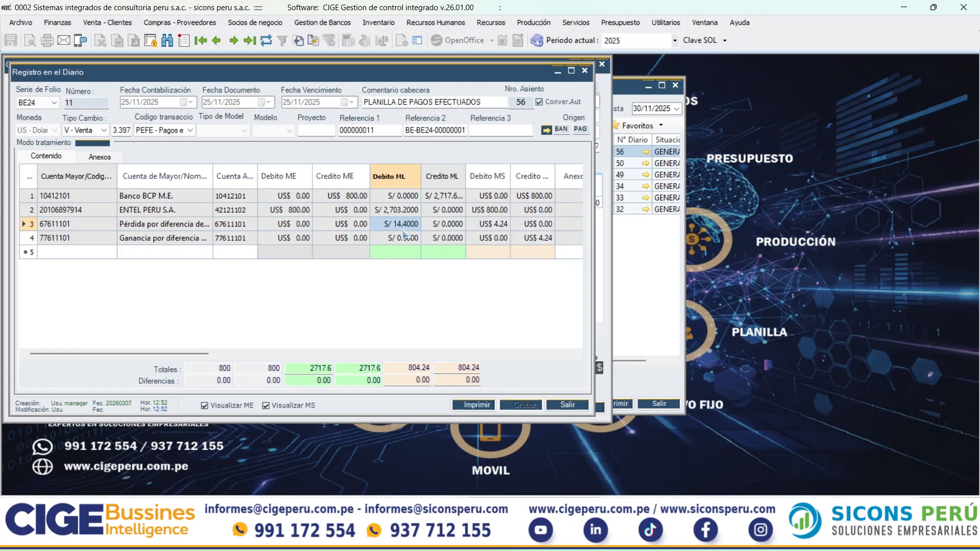
left_click(500, 229)
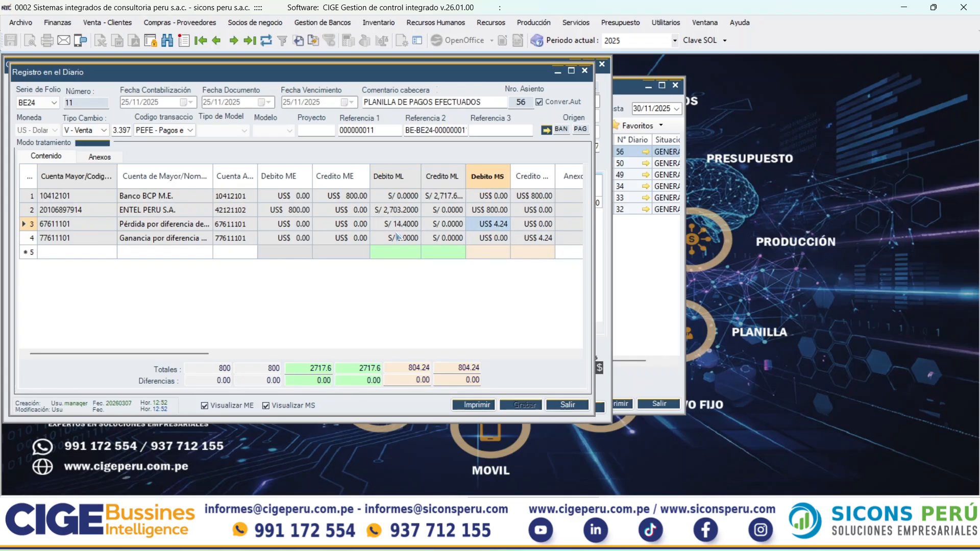
left_click(530, 239)
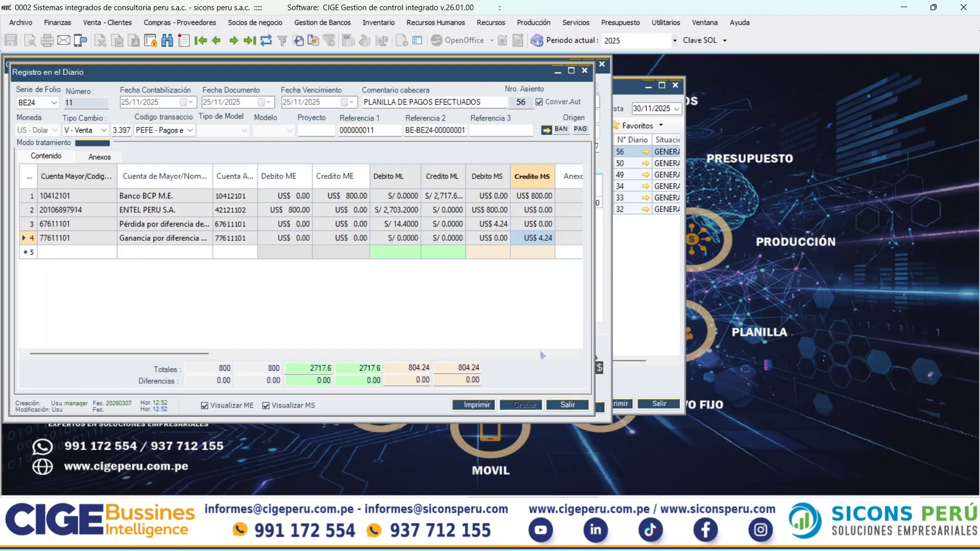
left_click(568, 404)
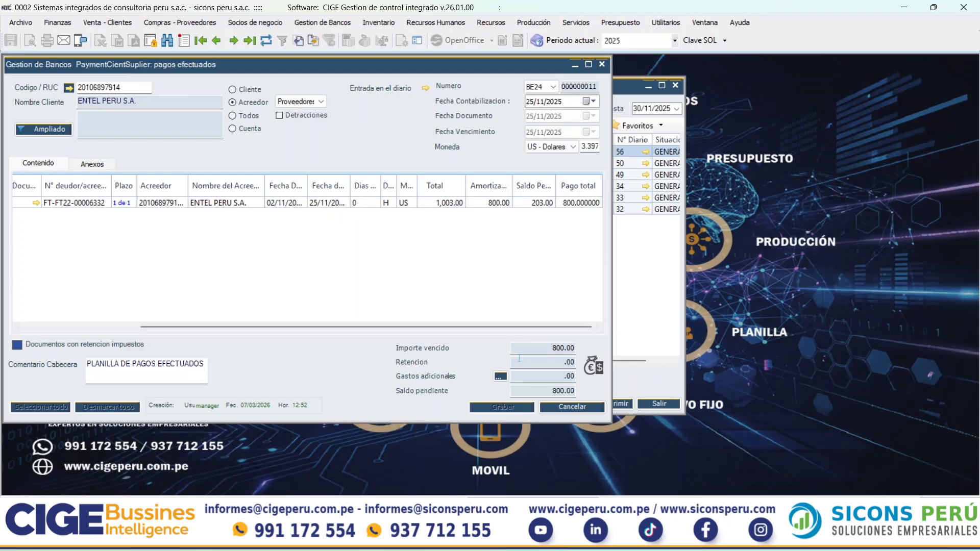
left_click(572, 406)
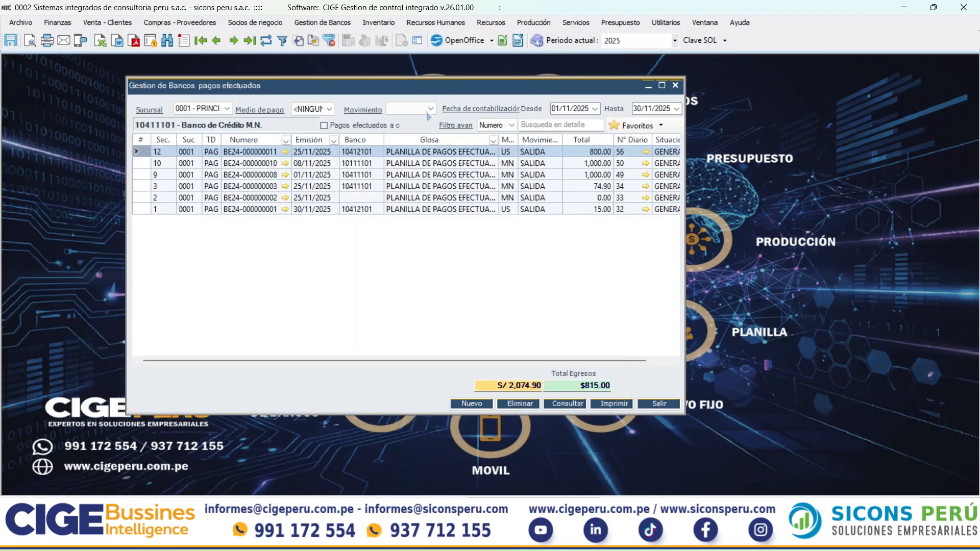
left_click(658, 403)
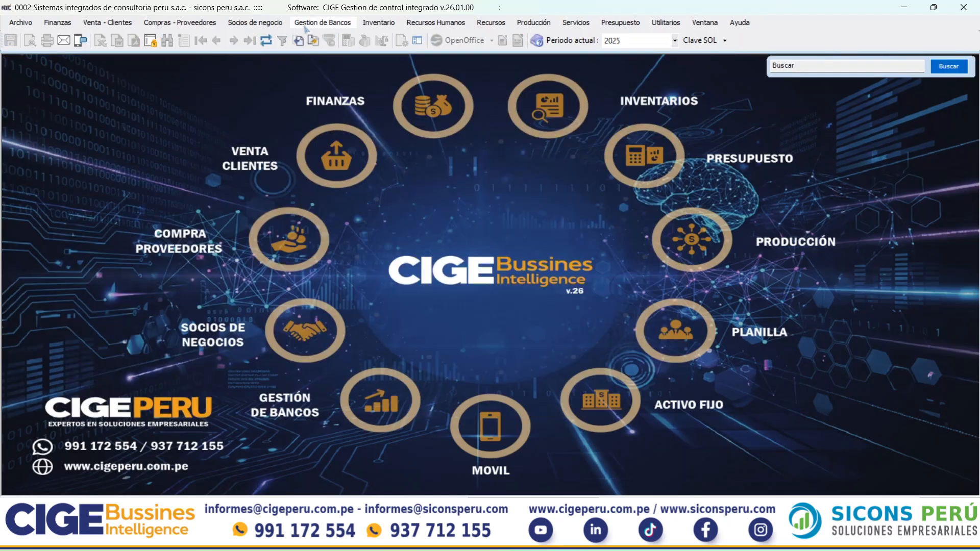
Start a new received payment in Gestion de Bancos and choose LATAM AIRLINES PERU S.A. as the customer
left_click(322, 23)
mouse_move(371, 37)
left_click(437, 38)
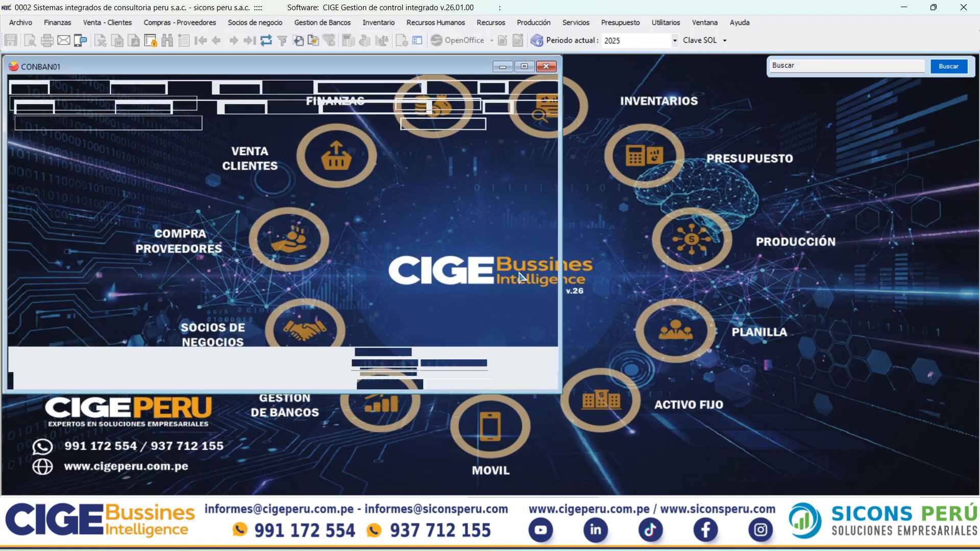
left_click(351, 383)
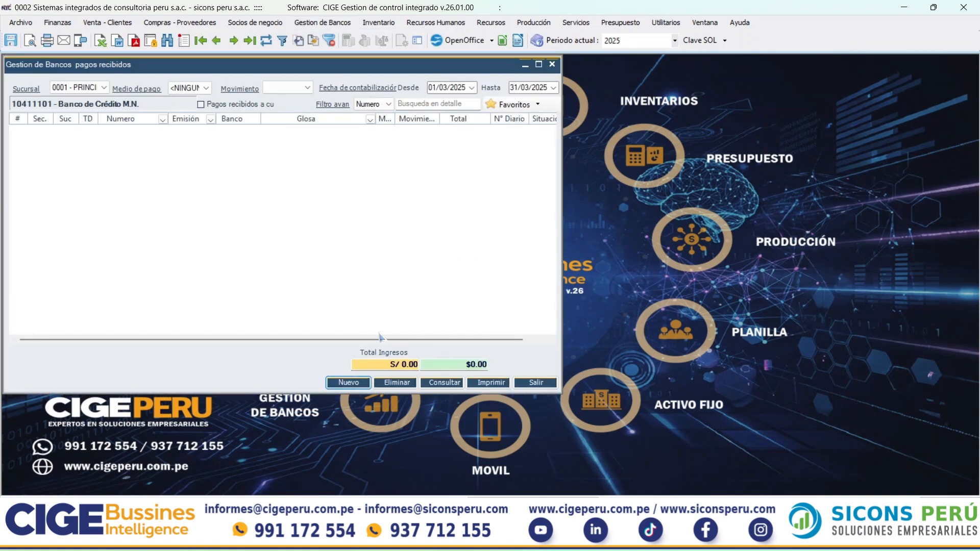
key("Tab")
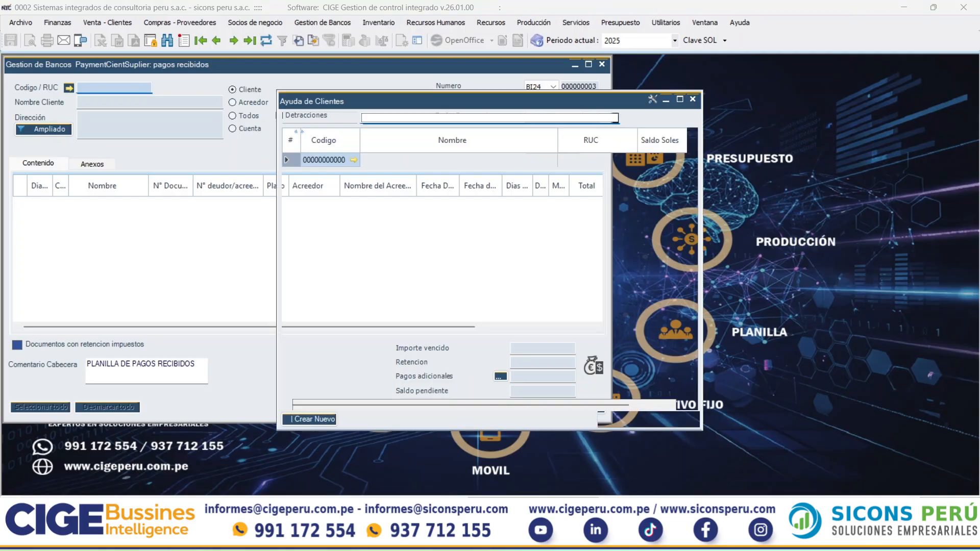
type("LATA")
key("Return")
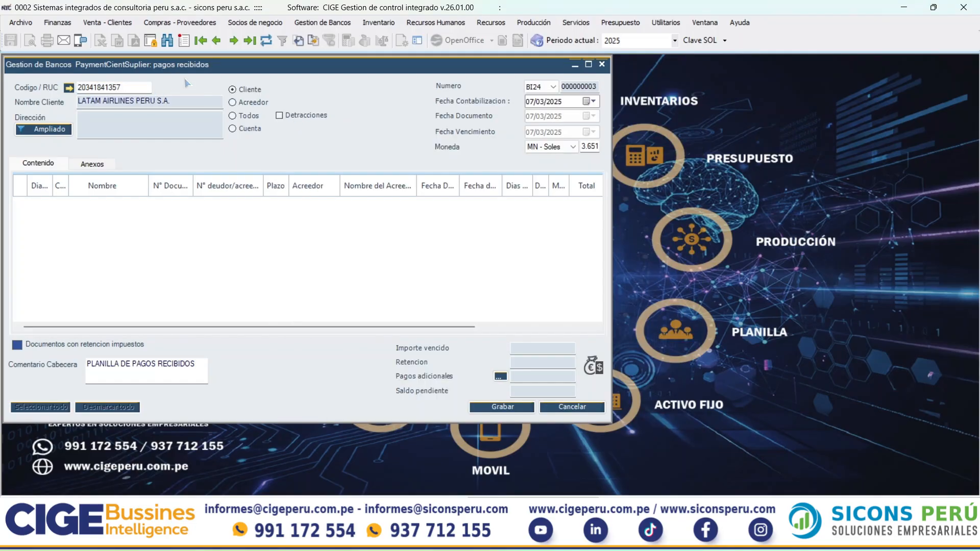
Look up the issued customer documents from 01/11/2025 to check the LATAM invoice's date and close the list
left_click_drag(245, 65, 479, 80)
left_click(116, 23)
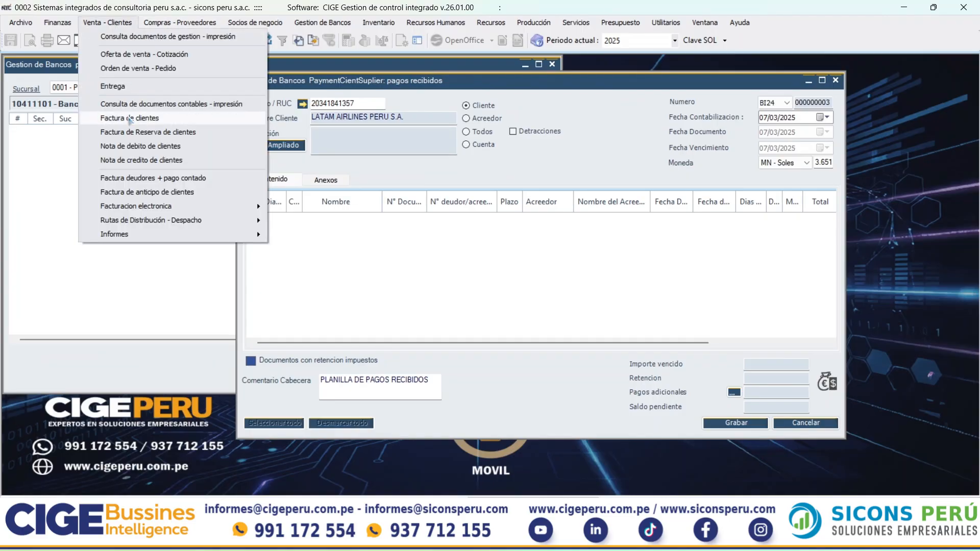
left_click(154, 104)
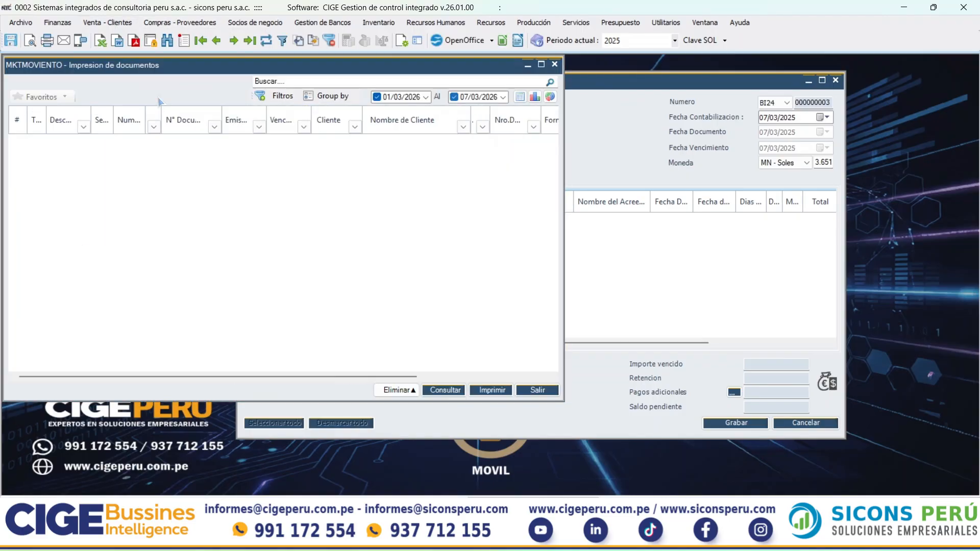
left_click(403, 102)
type("11/2025")
key("Tab")
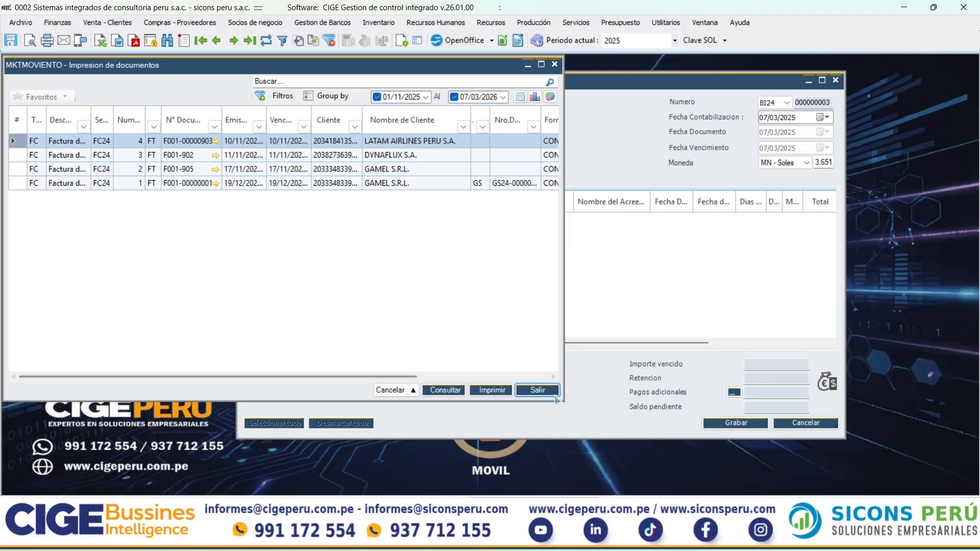
left_click(537, 390)
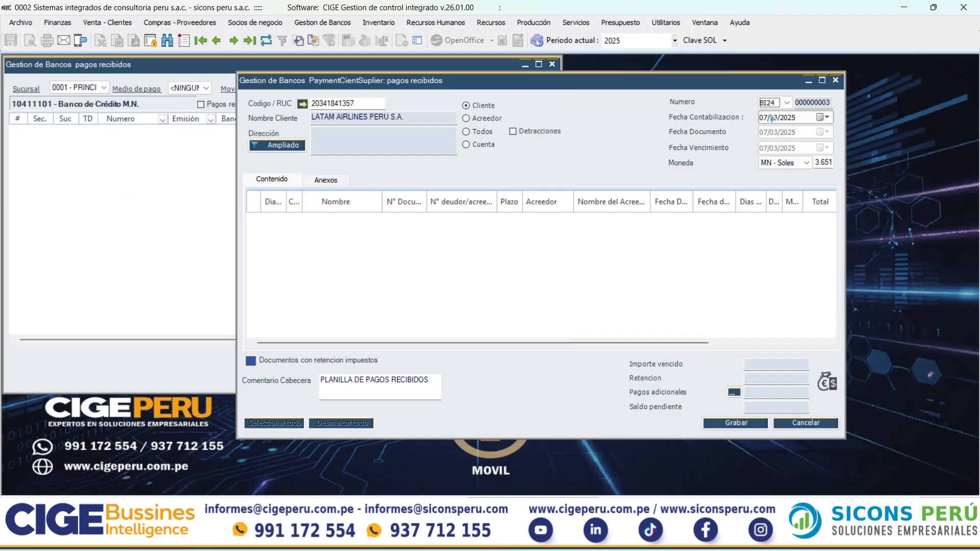
Set the received payment's posting date (Fecha Contabilizacion) to 29/11/2025
key("Tab")
type("11")
key("Left")
type("06")
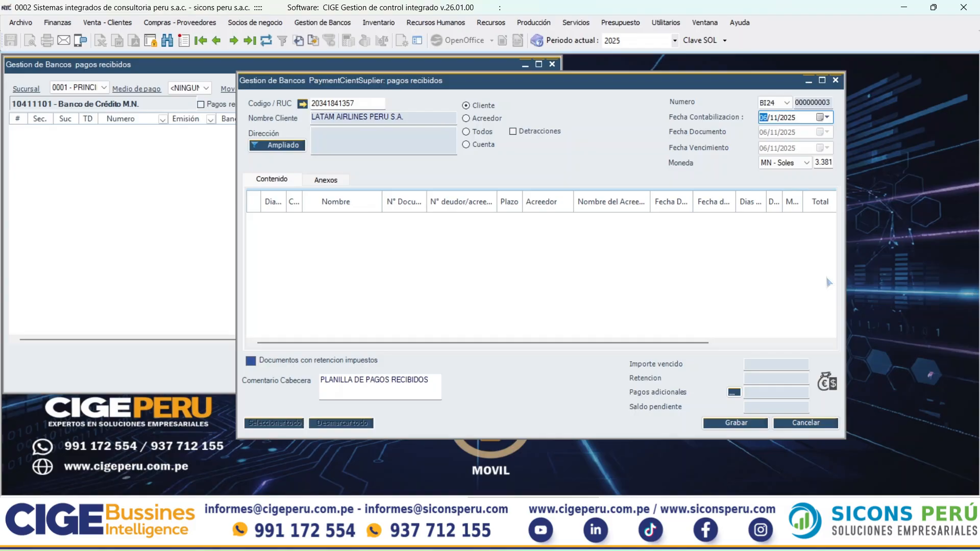
type("29")
key("Tab")
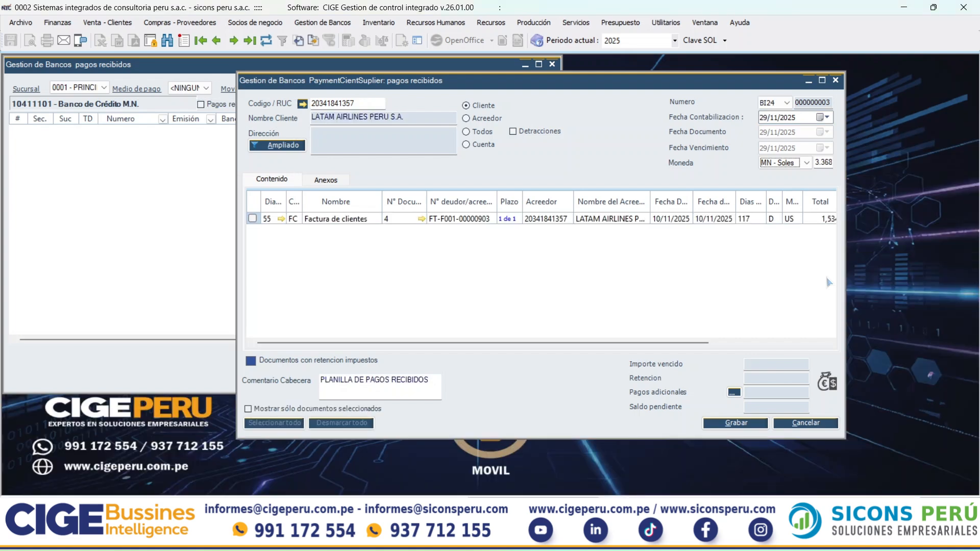
Set the payment currency to US - Dolares and select LATAM's pending customer invoice dated 10/11/2025 for payment
key("Down")
key("Tab")
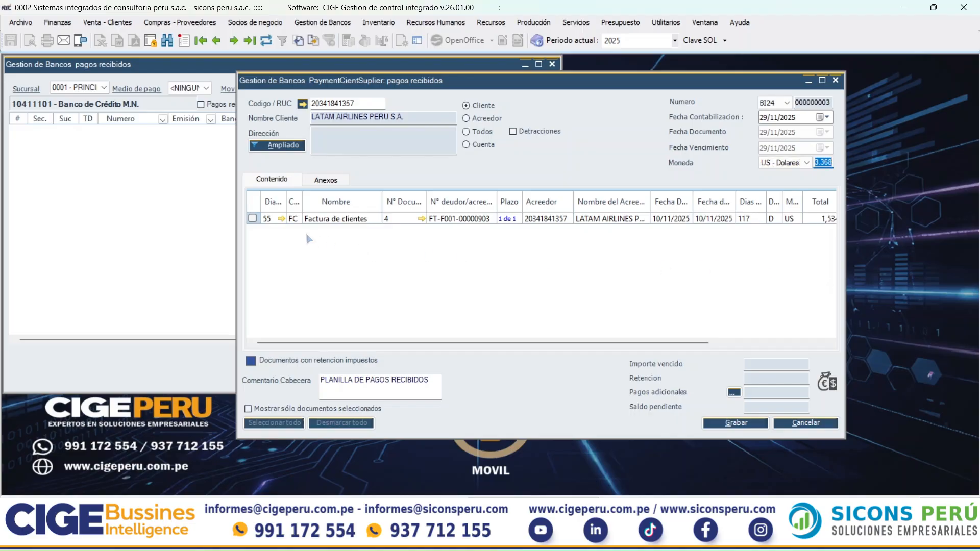
left_click(252, 218)
left_click_drag(603, 342, 728, 341)
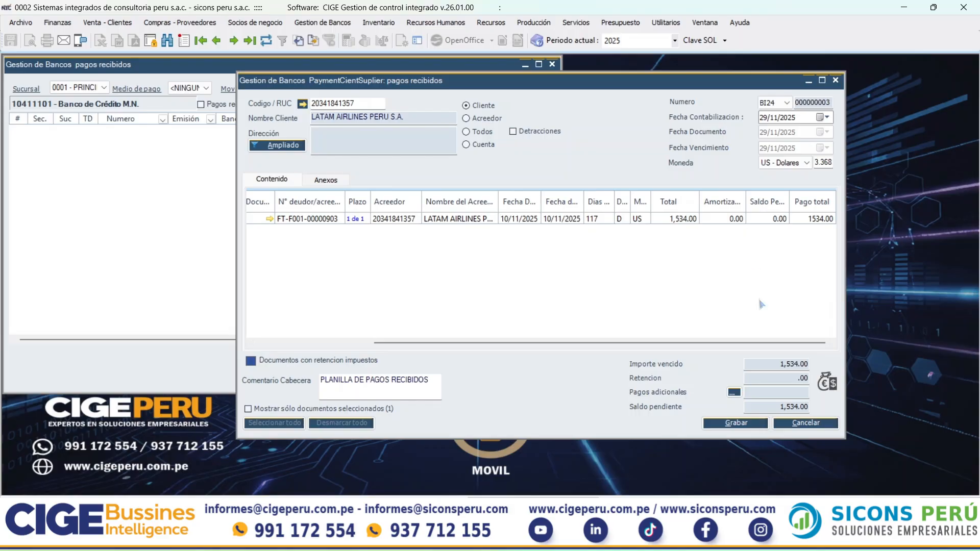
left_click(828, 384)
left_click(382, 150)
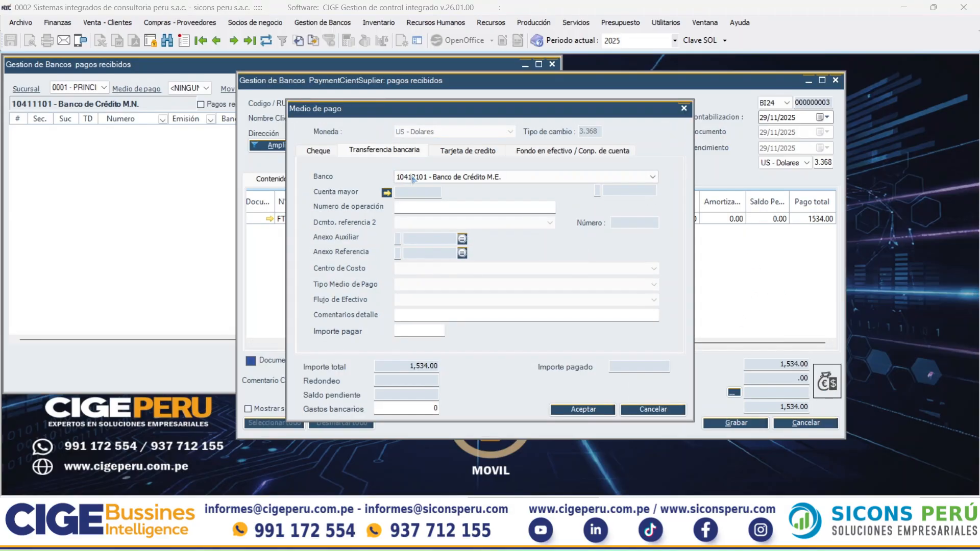
left_click(412, 180)
left_click(433, 181)
key("Tab")
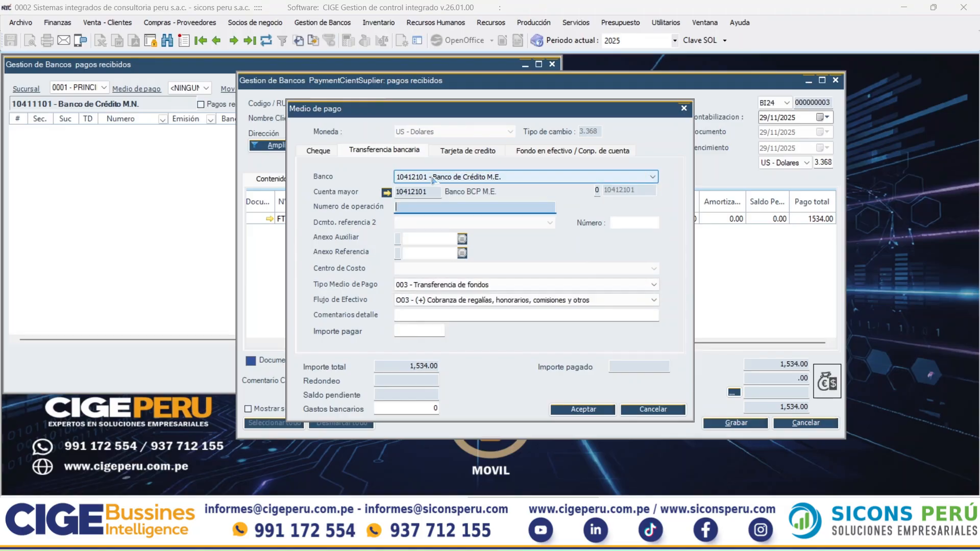
type("553")
key("Tab")
key("Tab")
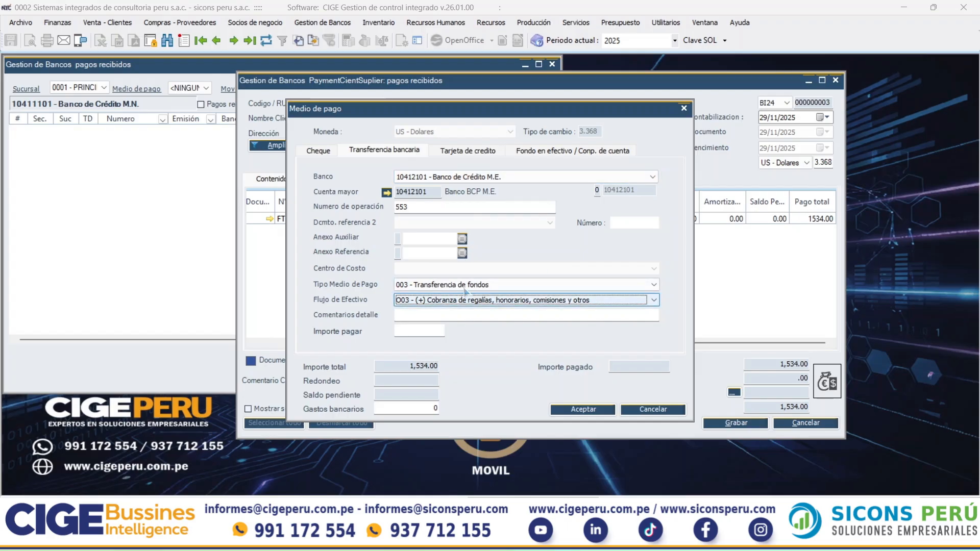
left_click(453, 302)
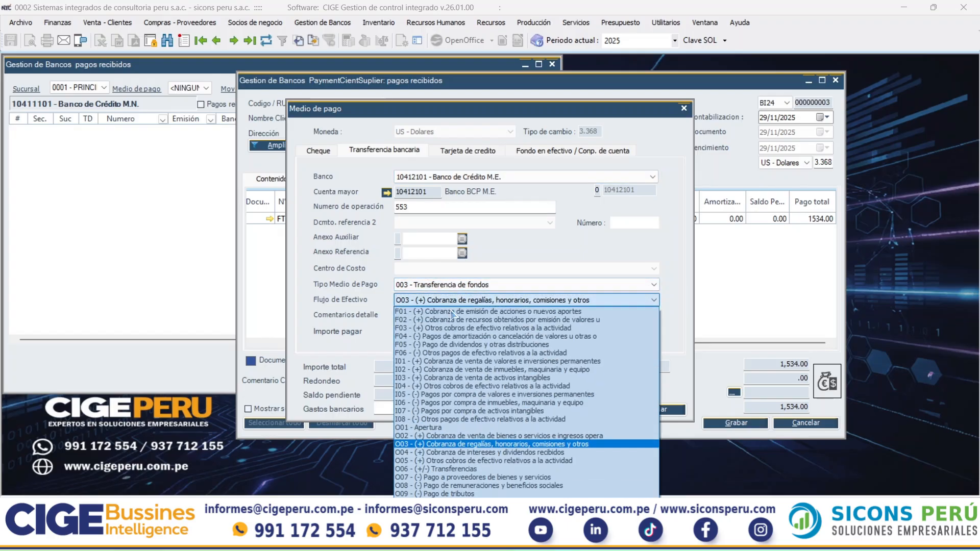
left_click(484, 437)
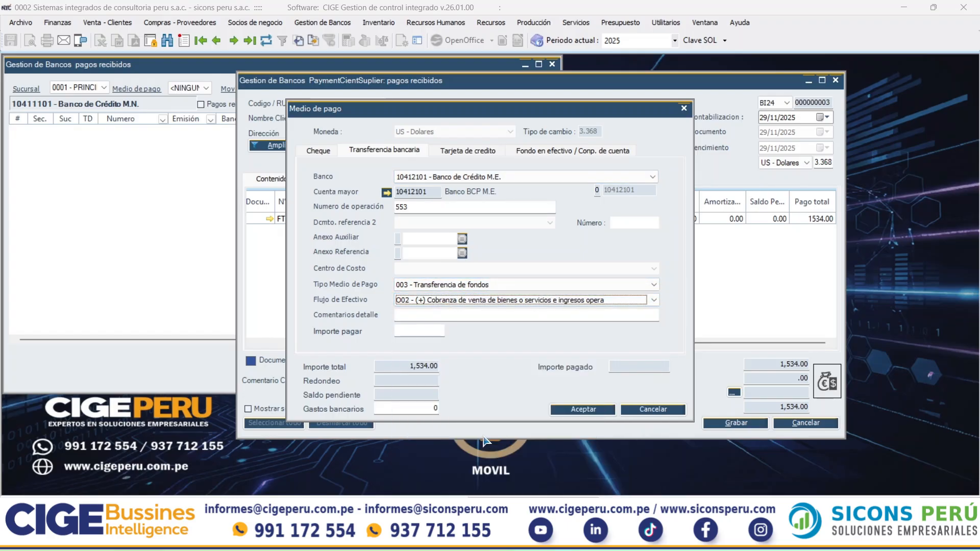
key("Tab")
type("COBRA")
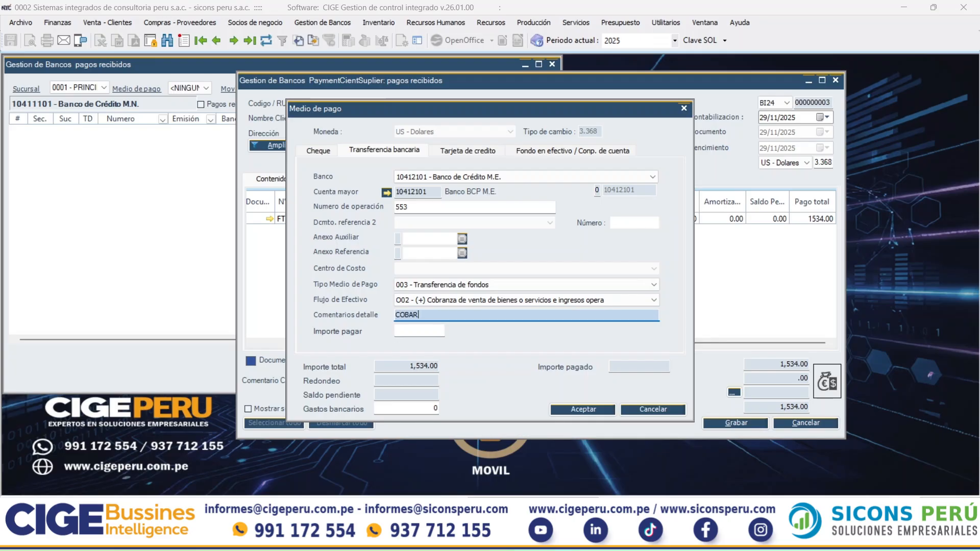
key("BackSpace")
type("N")
key("BackSpace")
type("ANZA")
key("Tab")
type("1534")
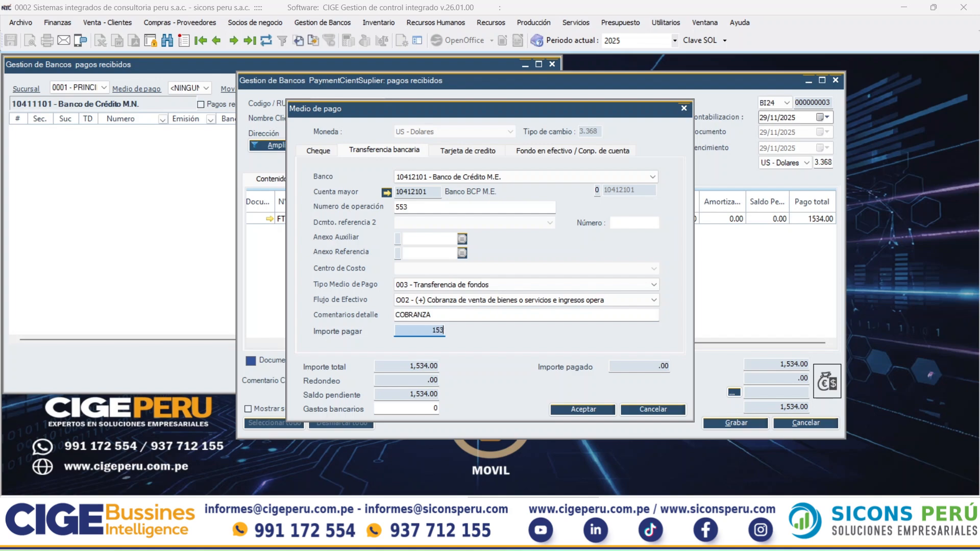
key("Tab")
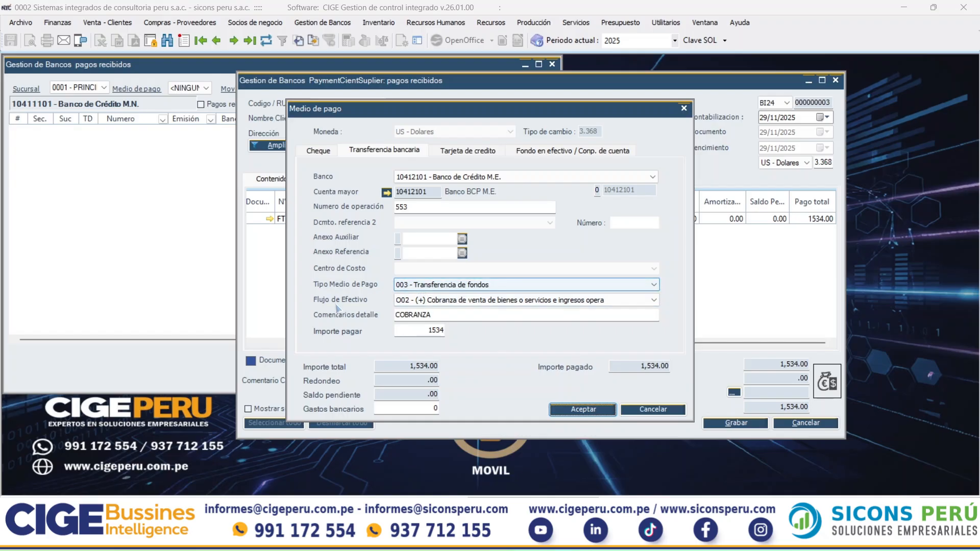
left_click_drag(432, 317, 359, 317)
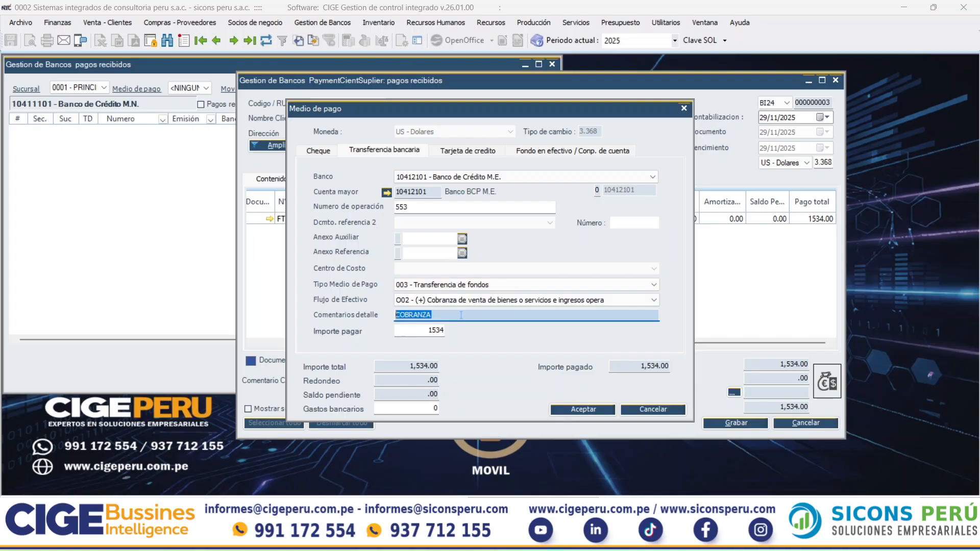
left_click(649, 410)
left_click(20, 23)
left_click(26, 30)
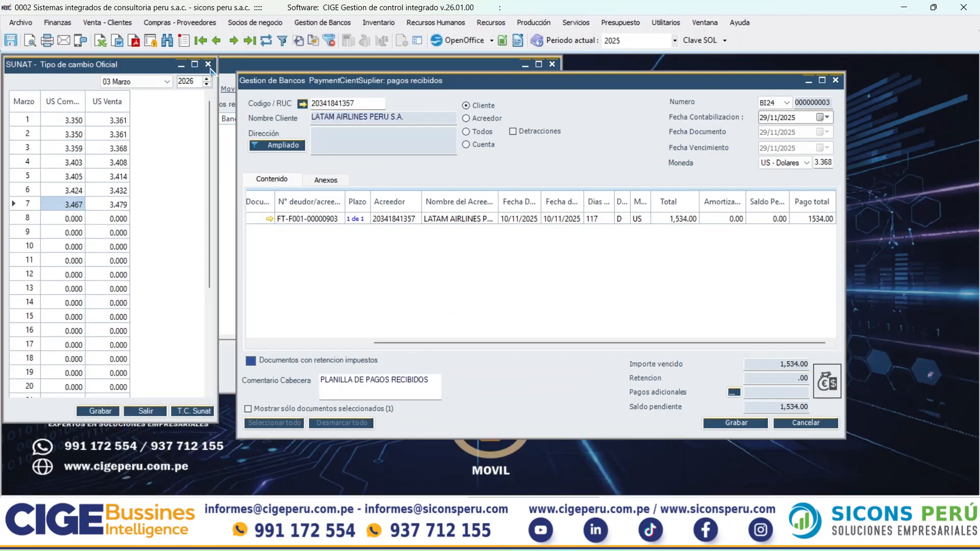
left_click(209, 65)
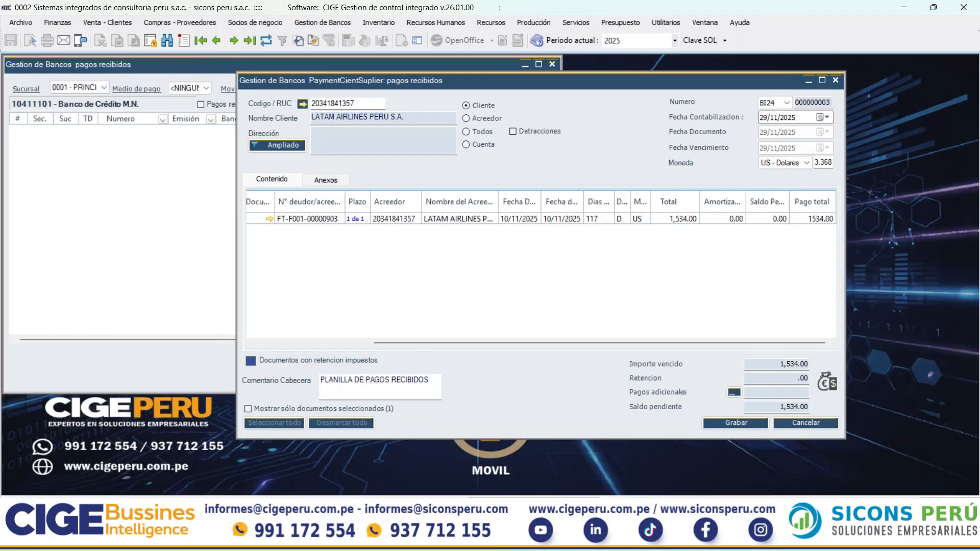
Open the general system parameters and go to the Gestion de bancos default values for received payments
left_click(23, 23)
mouse_move(100, 52)
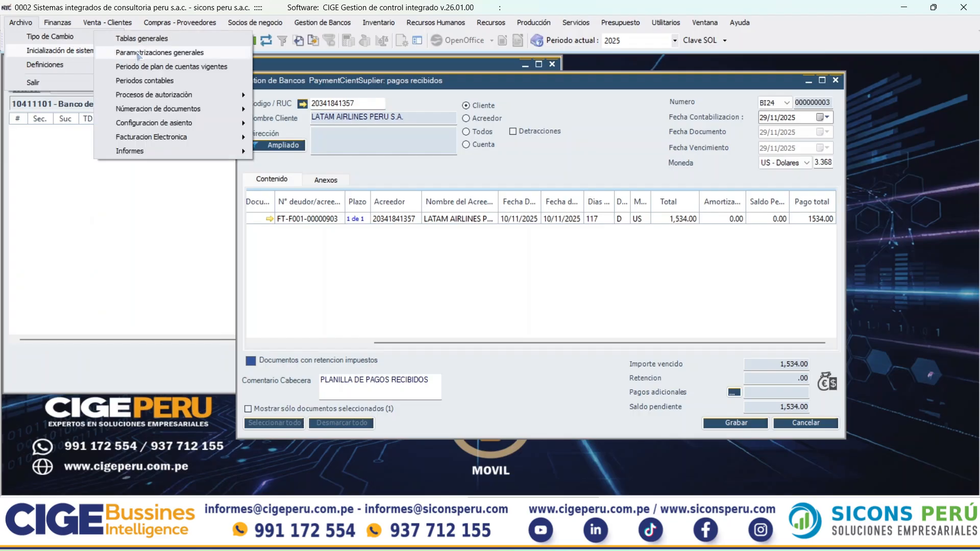
left_click(134, 52)
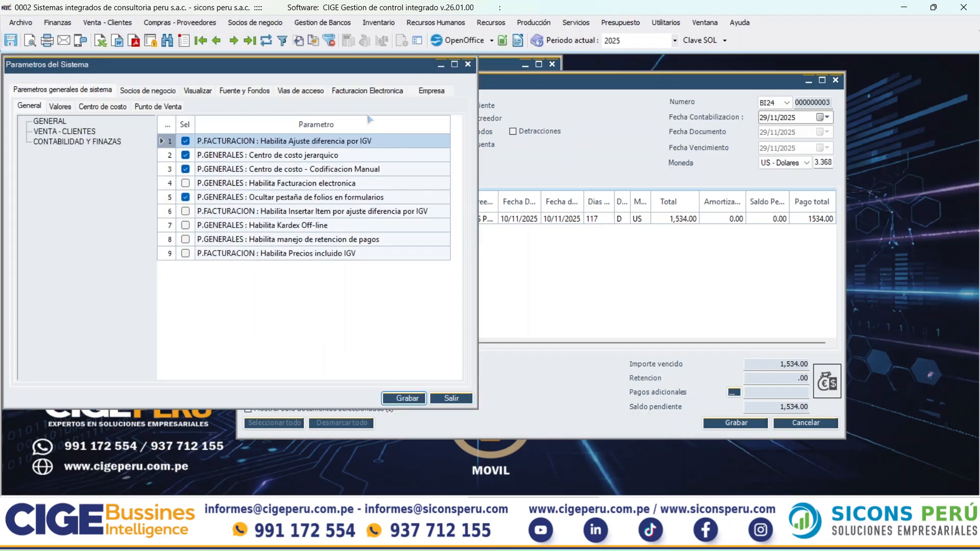
left_click(120, 107)
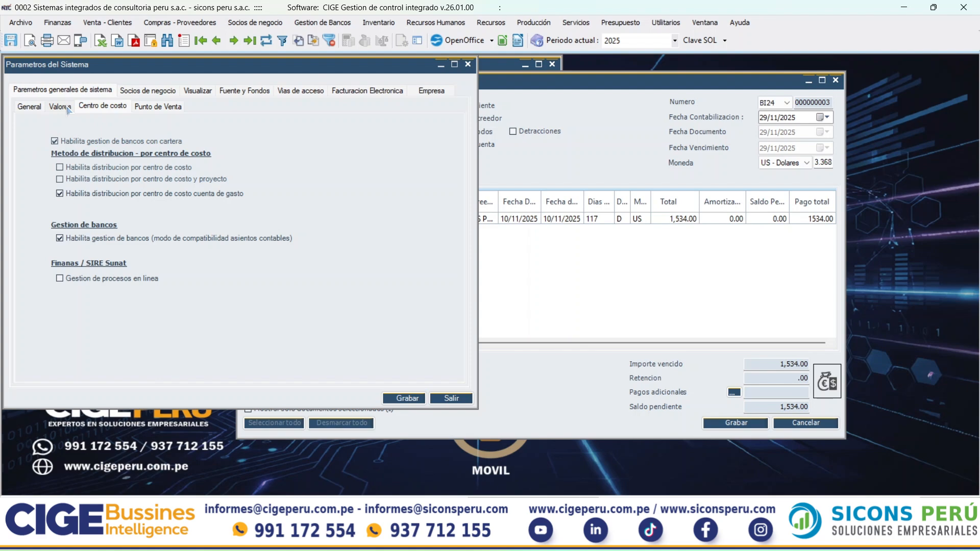
left_click(60, 107)
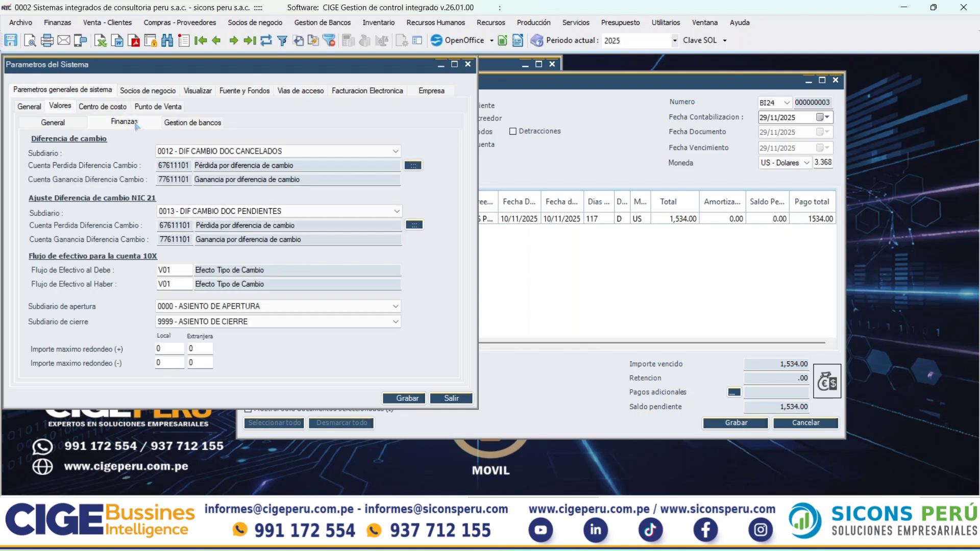
left_click(191, 124)
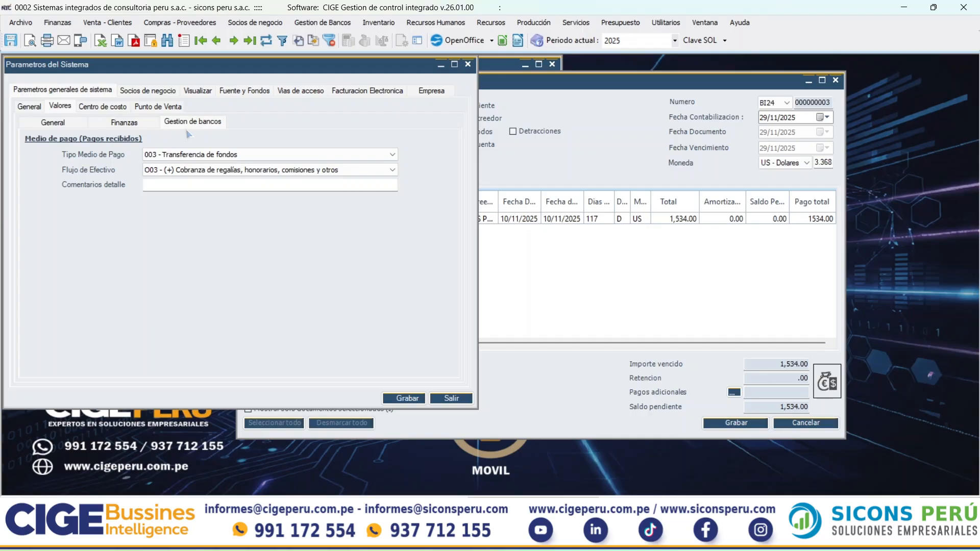
Set the received-payment defaults to 003 - Transferencia de fondos, cash flow O02 and comment COBRANZA CLIENTES, and save and close the parameters
left_click(244, 155)
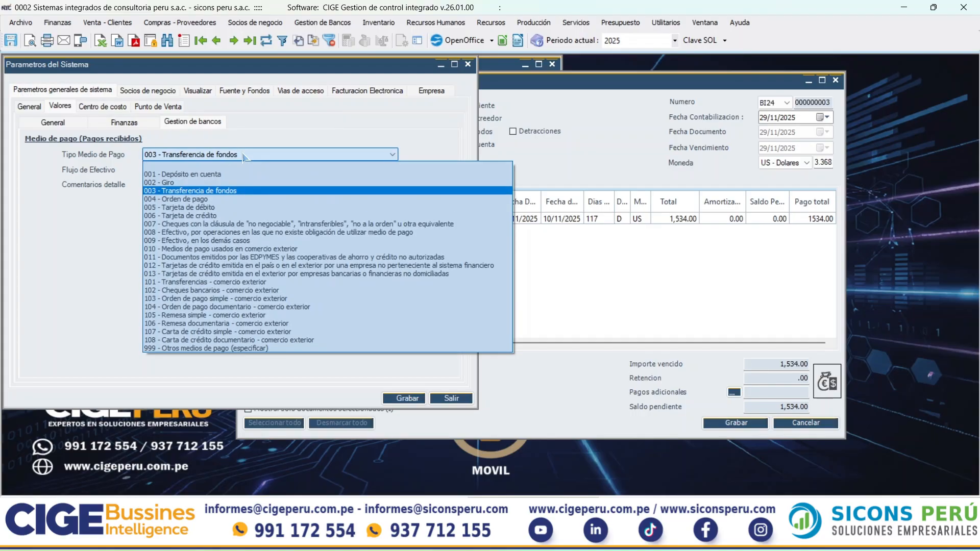
left_click(224, 191)
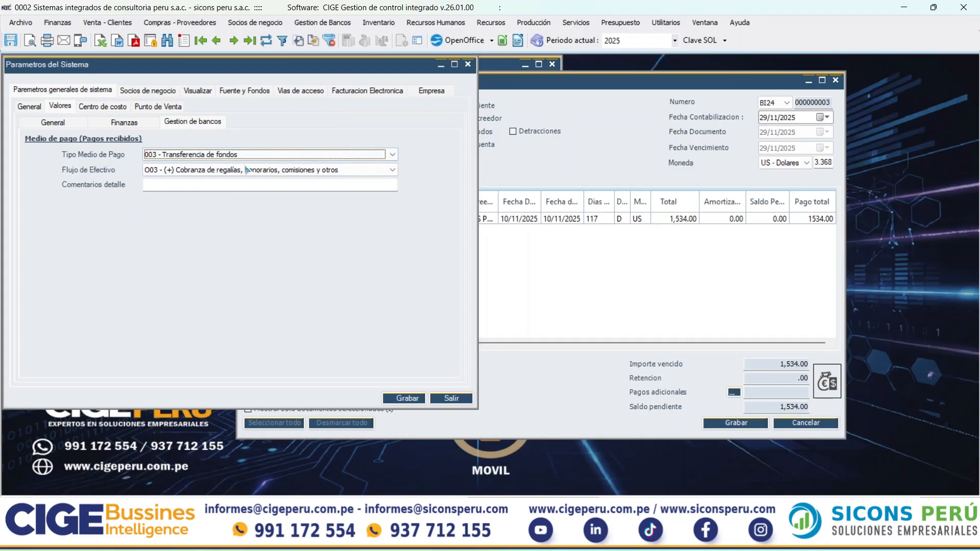
left_click(247, 169)
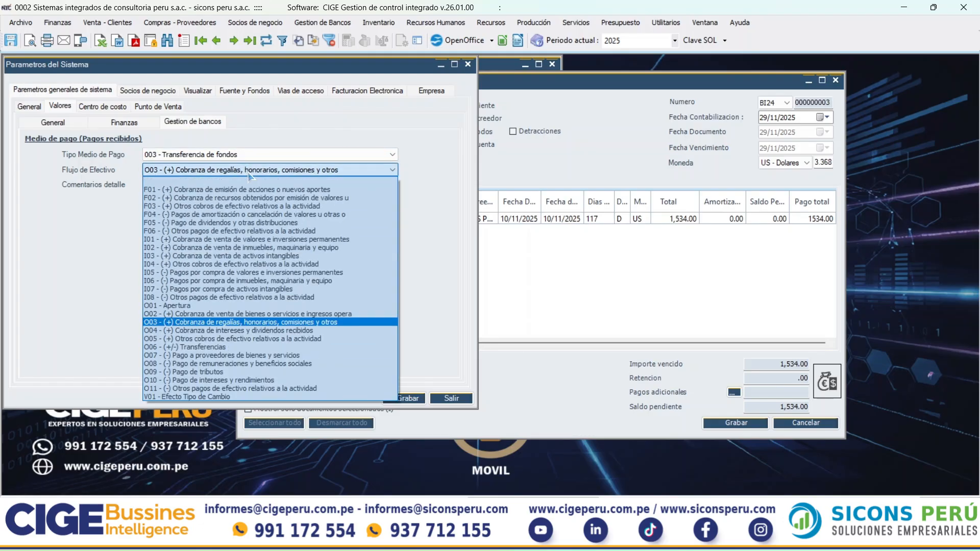
left_click(244, 317)
left_click(166, 185)
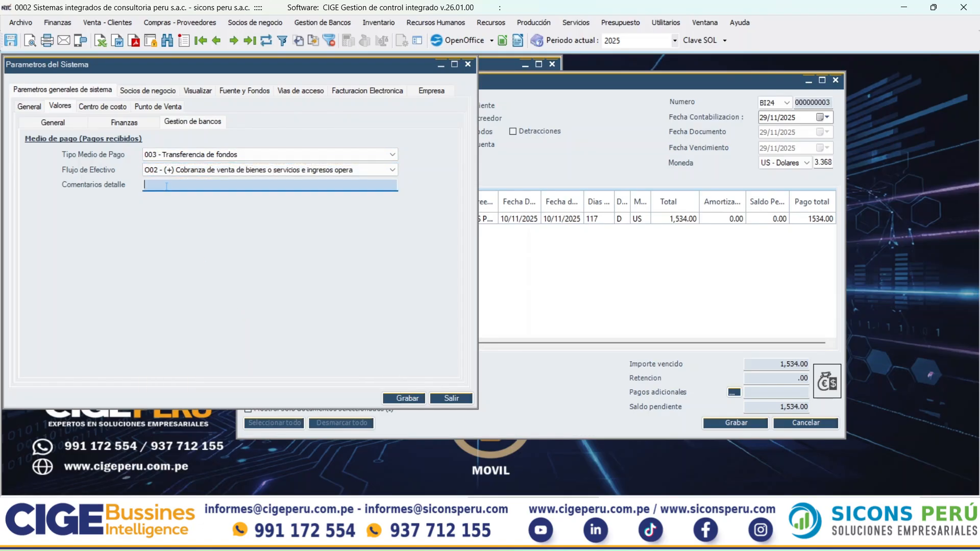
type("COBRANZA CLIENTES")
key("Tab")
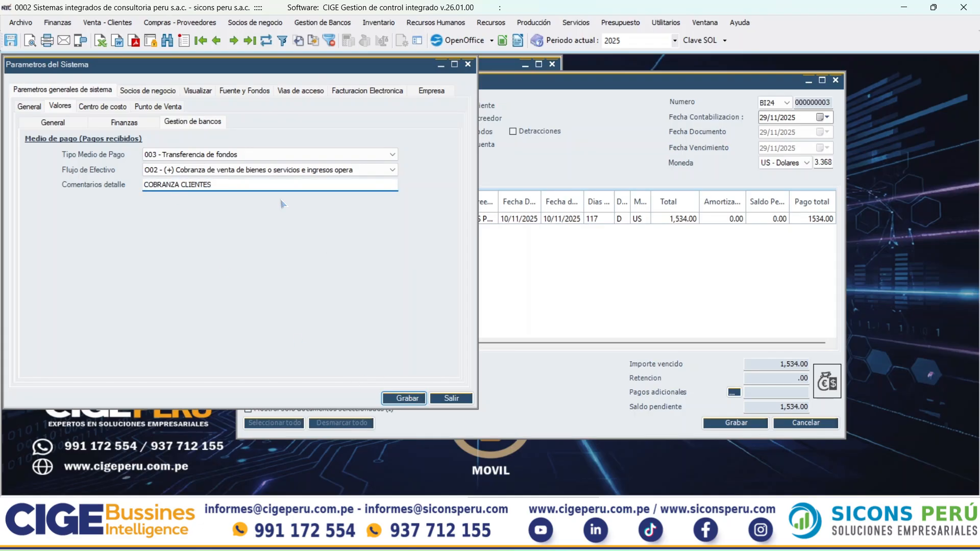
key("Return")
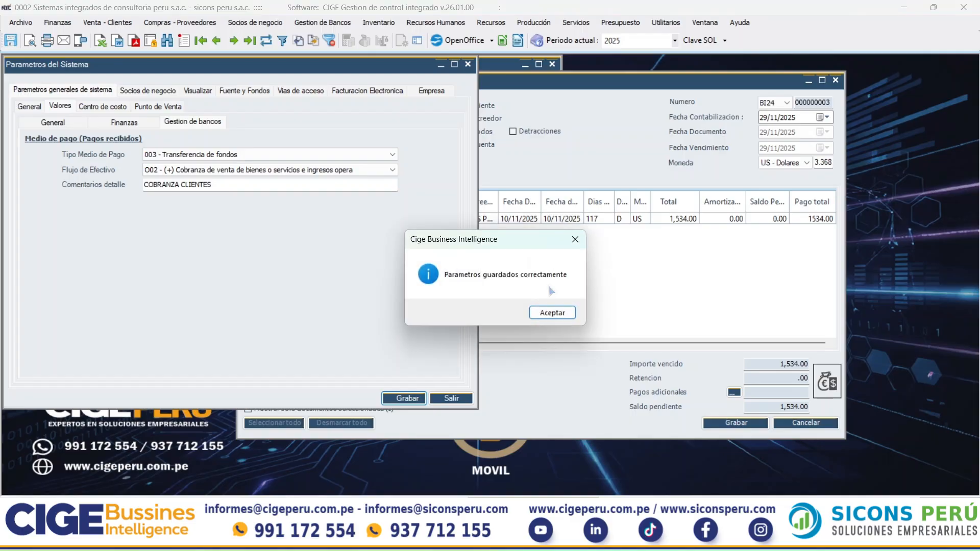
left_click(552, 312)
left_click(452, 398)
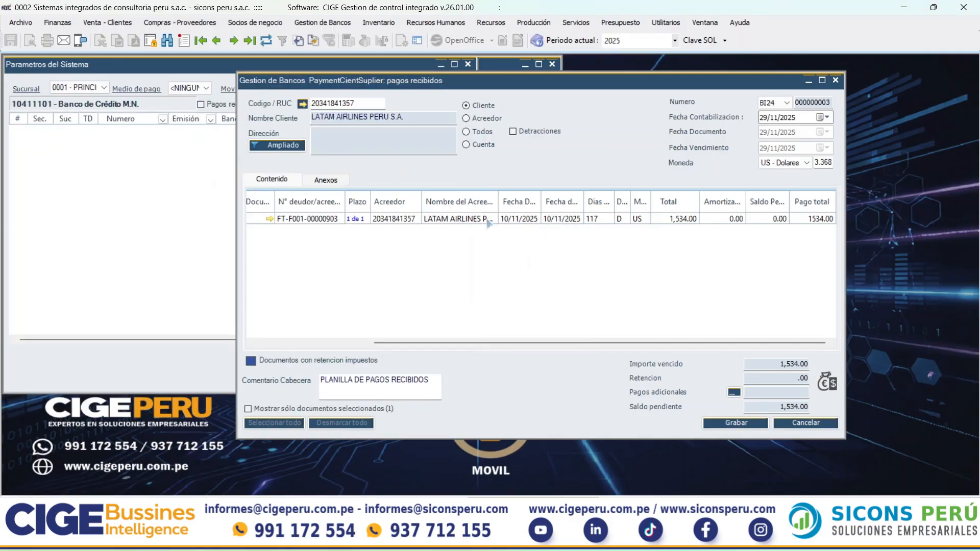
Set the LATAM payment's method to a bank transfer through Banco de Crédito M.E. with operation number 3263
left_click(830, 382)
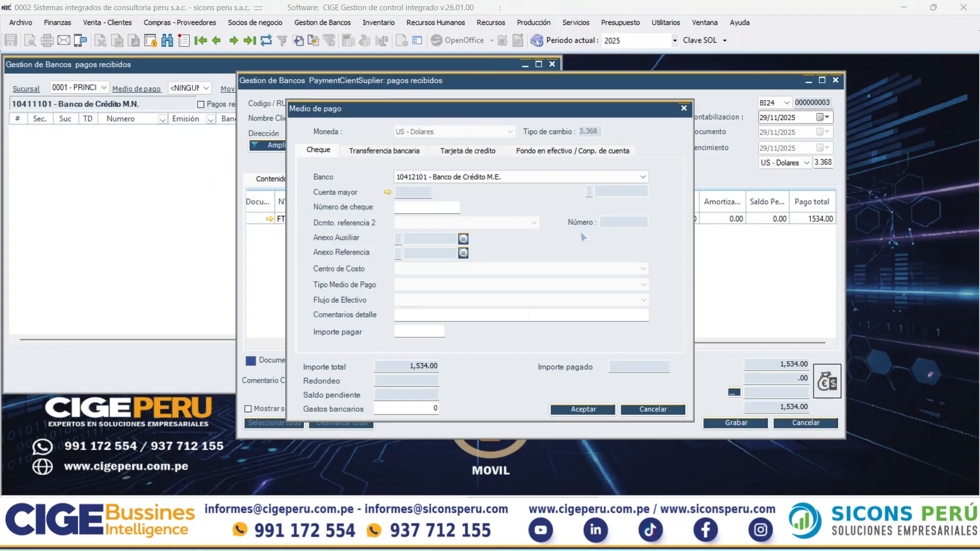
left_click(385, 151)
left_click(451, 177)
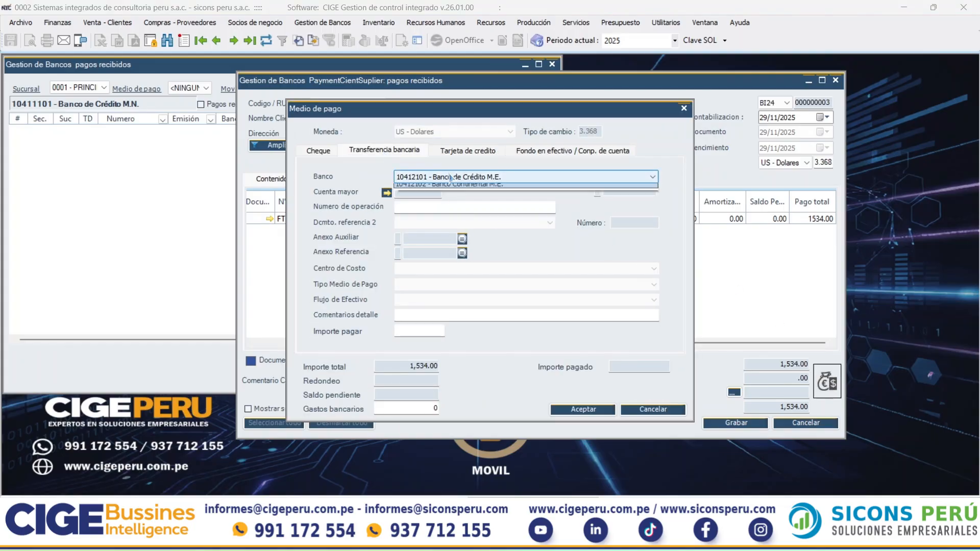
left_click(452, 177)
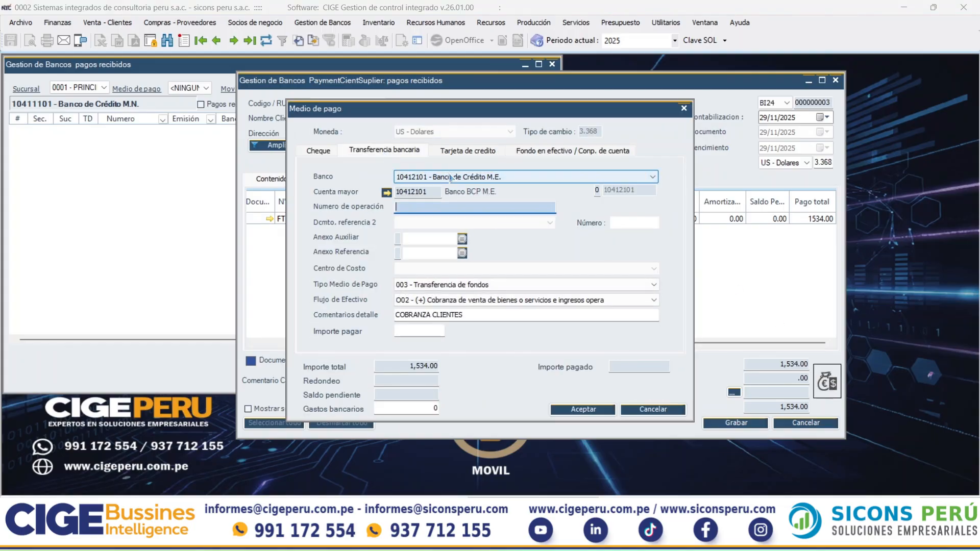
type("3263")
key("Tab")
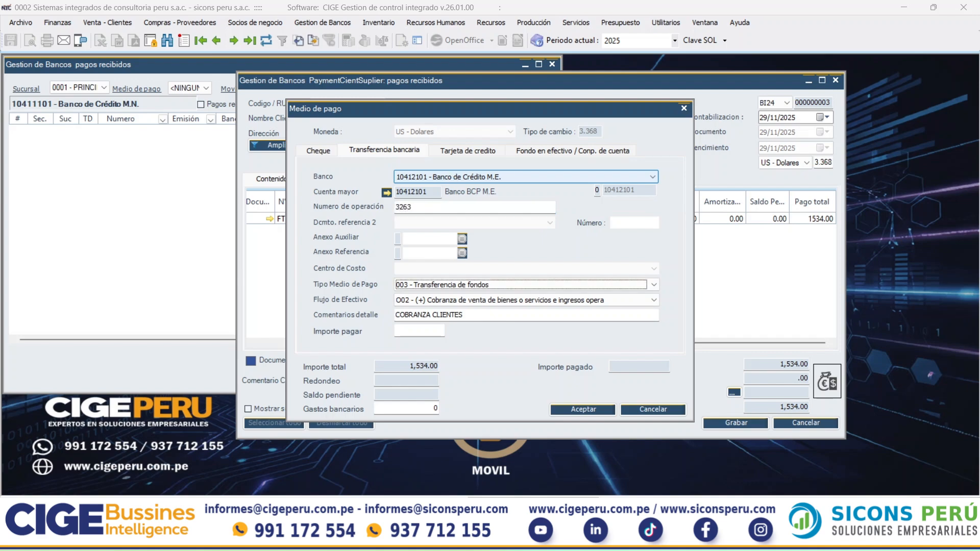
Keep the default cash flow and comment, enter 1534 as the amount to pay and accept the payment method
key("Tab")
key("Tab")
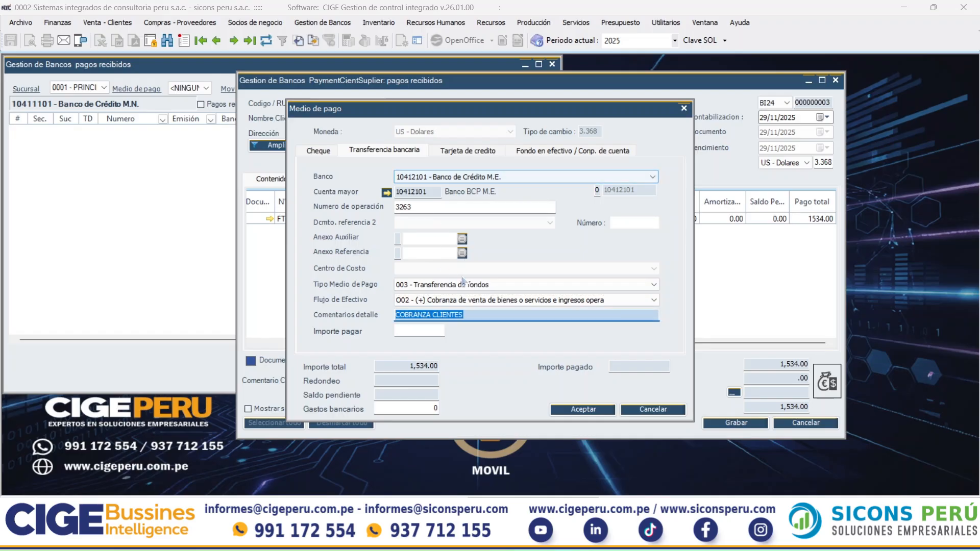
key("Tab")
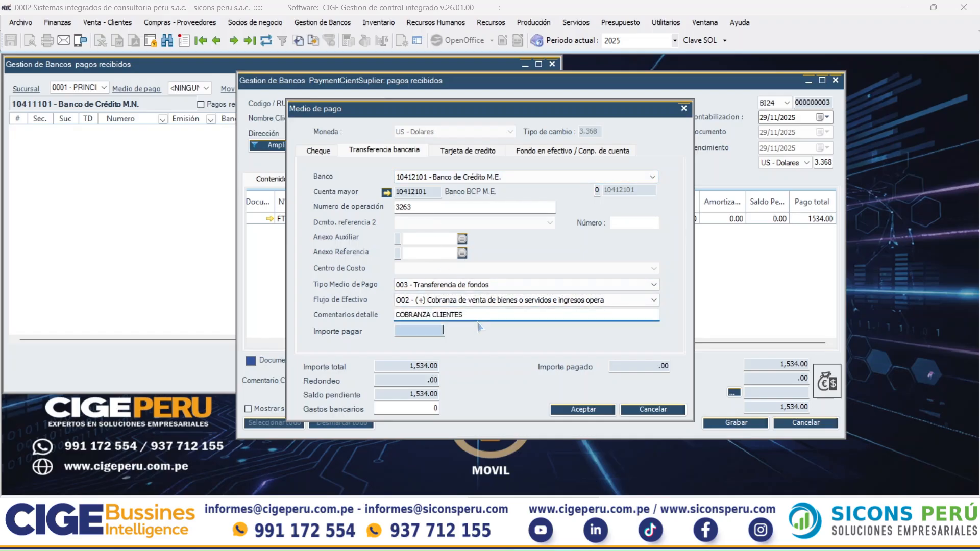
type("1534")
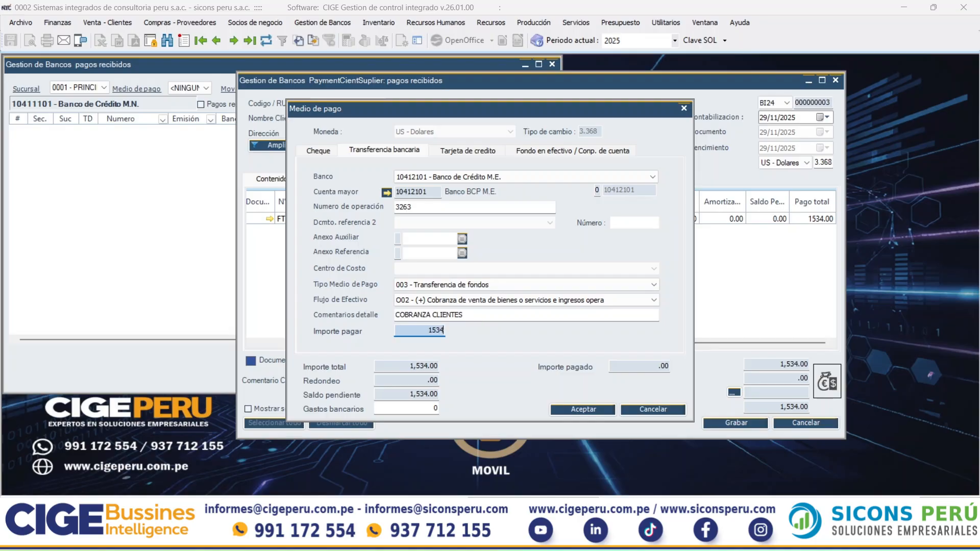
key("Tab")
key("Return")
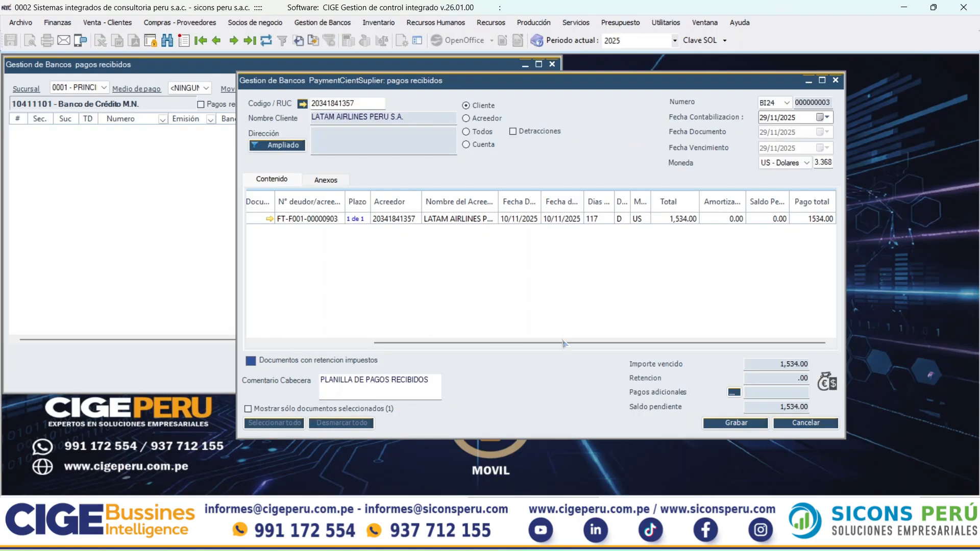
Save the LATAM received payment with automatic voucher numbering, decline printing the journal entry, and close the payment form
left_click(737, 424)
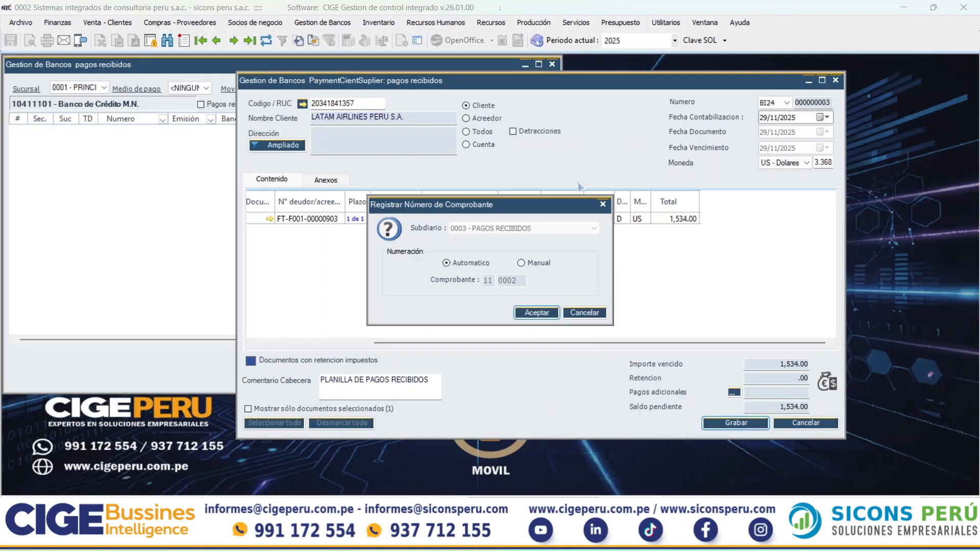
left_click(530, 313)
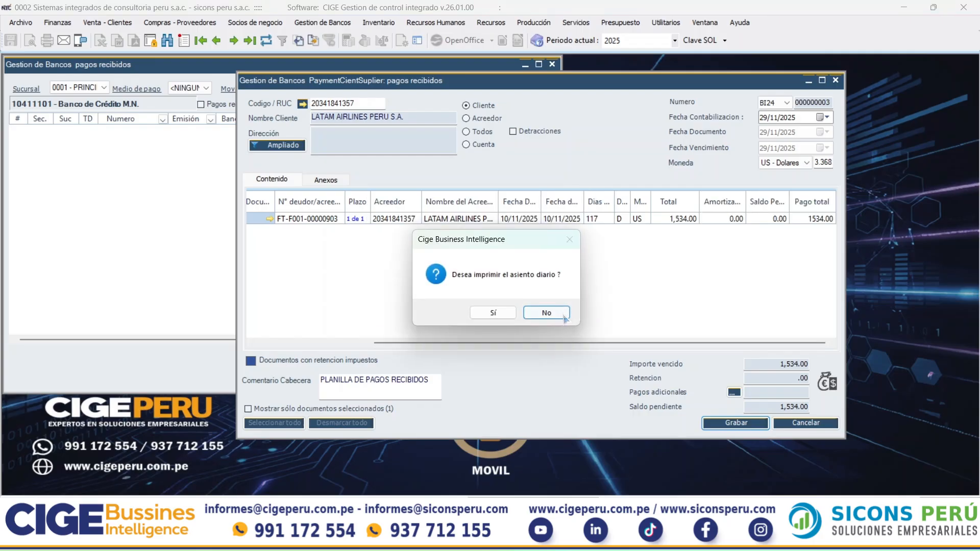
left_click(543, 314)
left_click(805, 423)
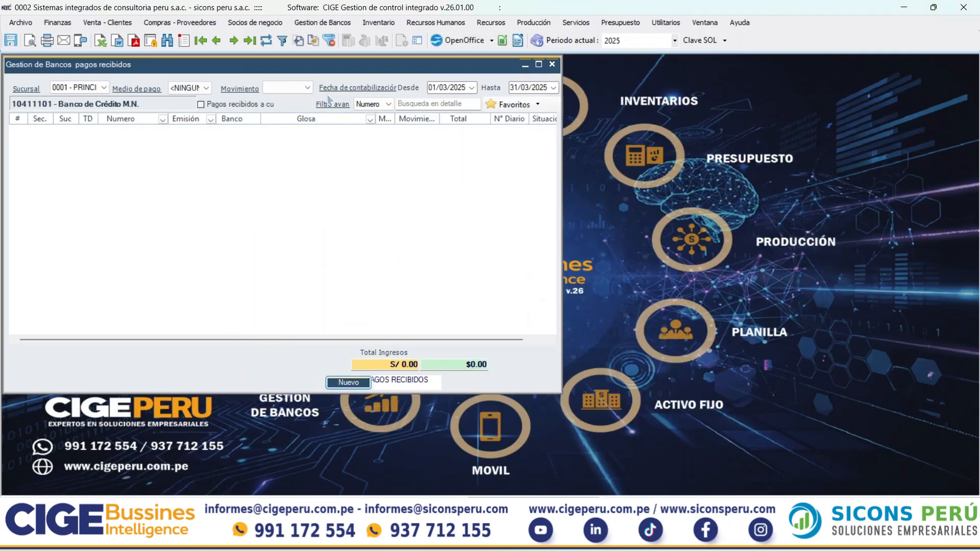
Filter the received-payments list by accounting date to November 2025
left_click(442, 88)
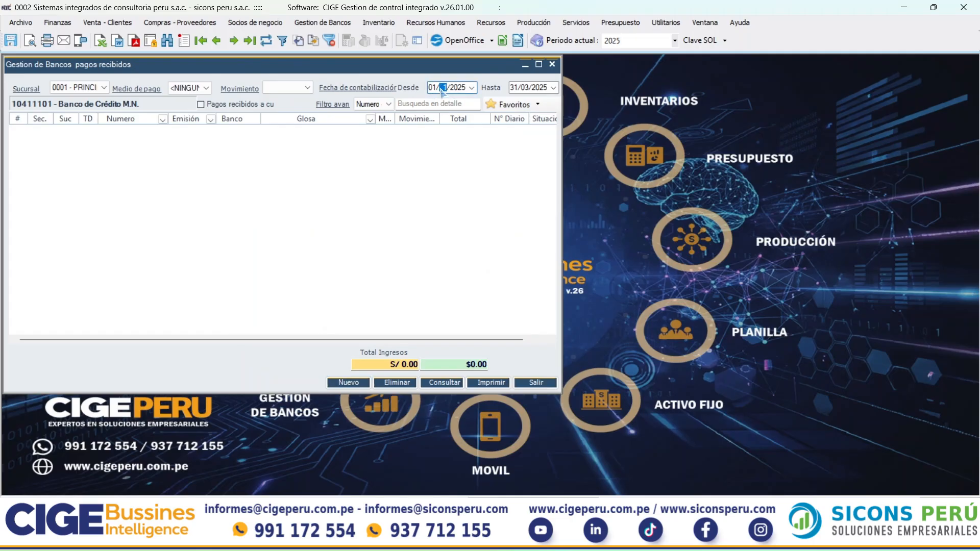
key("Tab")
type("11")
key("Return")
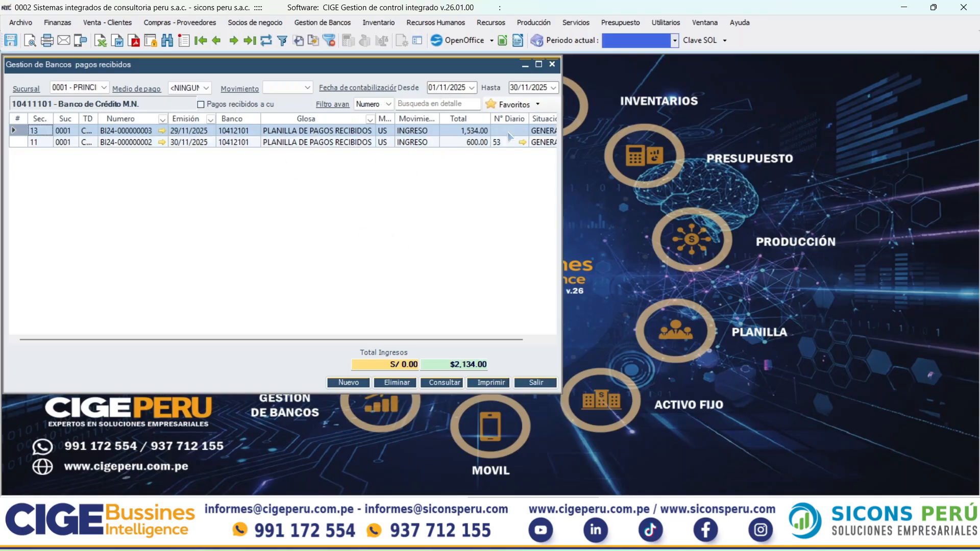
Review the exchange-difference lines in the LATAM payment's journal entry, then close the entry and the received-payments list
left_click(524, 135)
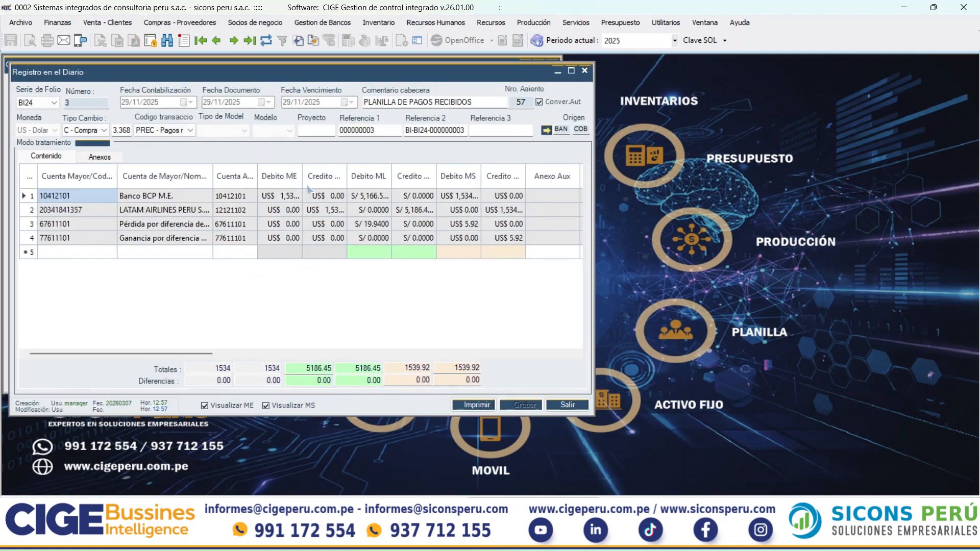
left_click_drag(304, 176, 370, 176)
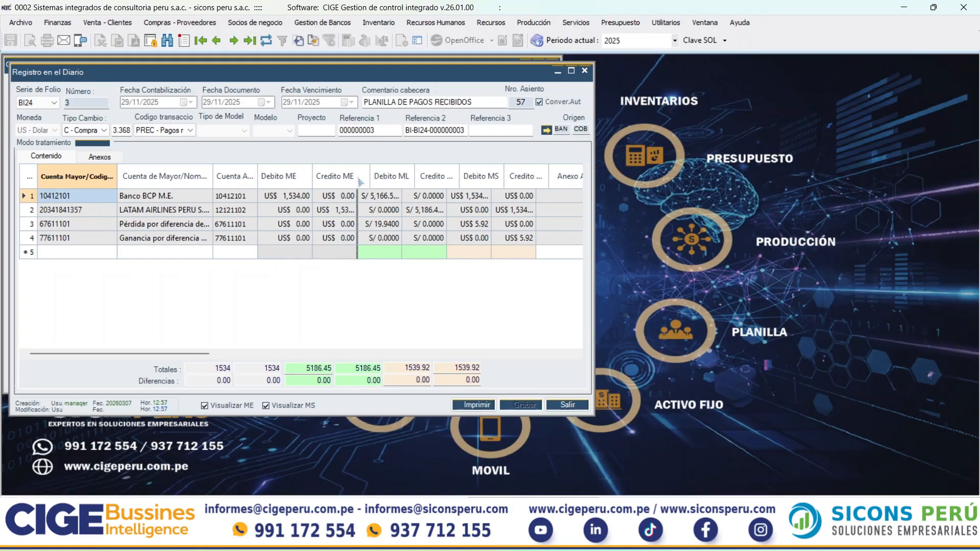
left_click(400, 225)
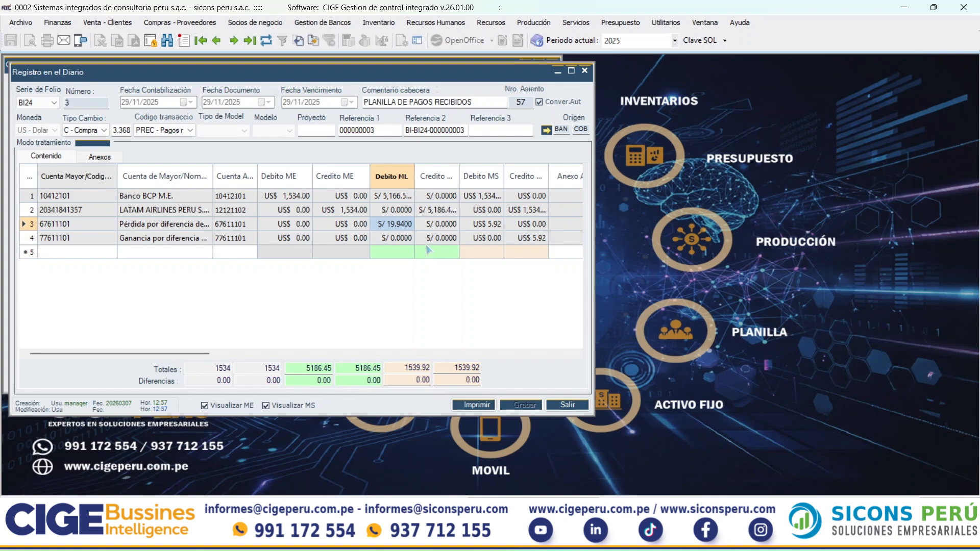
left_click(569, 406)
left_click_drag(229, 67, 537, 85)
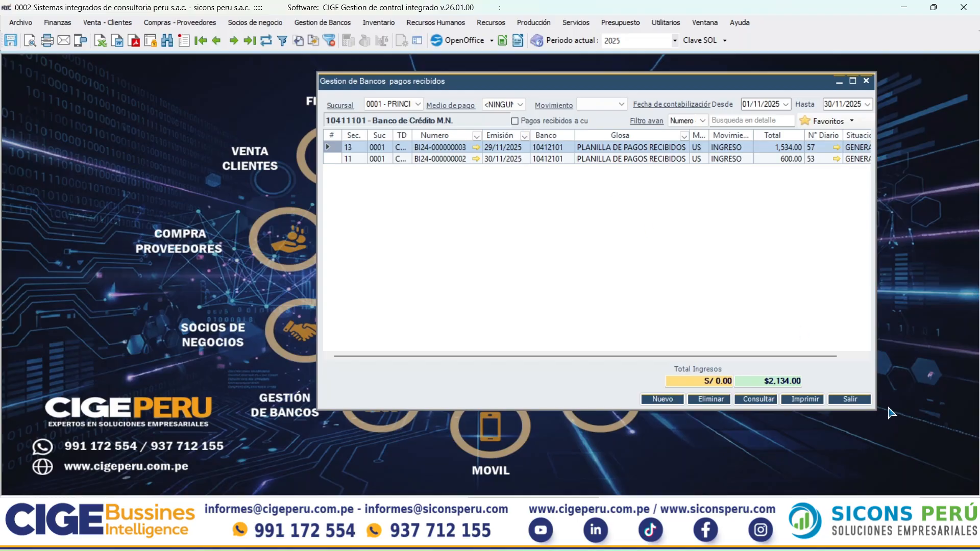
left_click(850, 399)
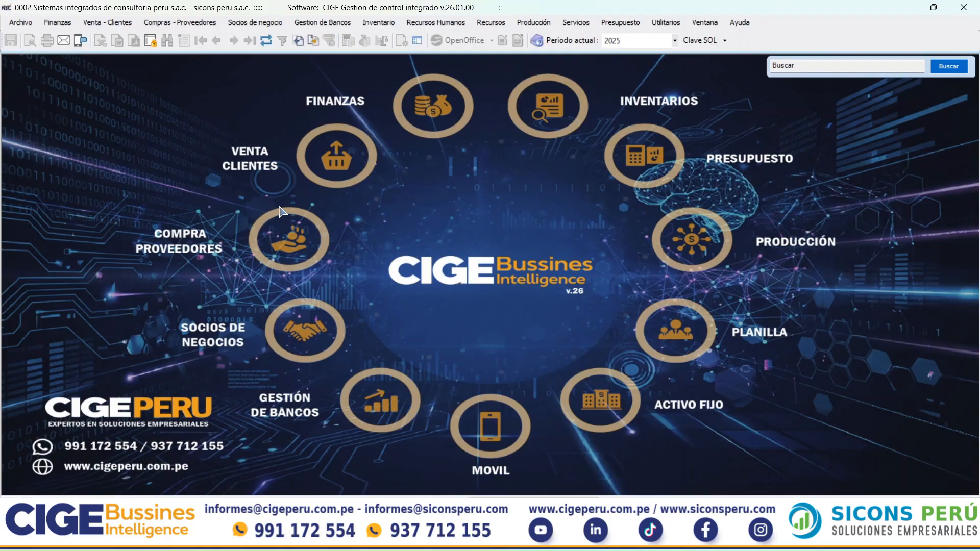
Open the accounting process for the NIC 21 exchange-difference adjustment entry (Asiento de Ajuste por Diferencia de Cambio NIC 21)
left_click(61, 26)
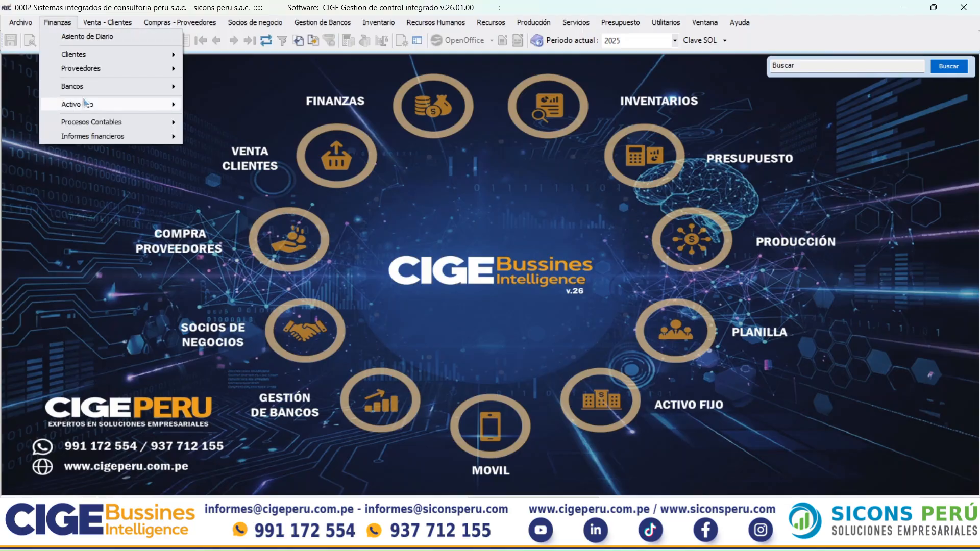
mouse_move(106, 124)
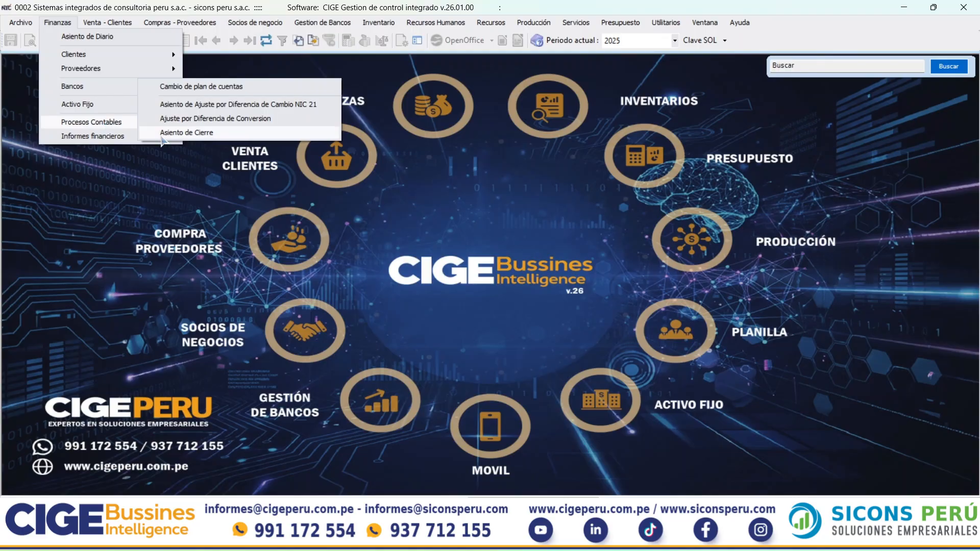
left_click(204, 188)
left_click(60, 25)
mouse_move(166, 126)
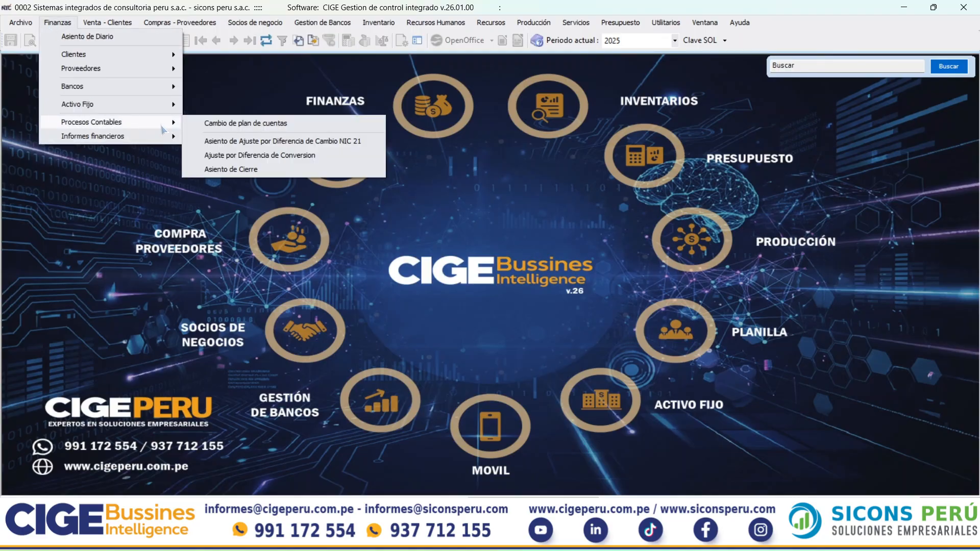
left_click(244, 143)
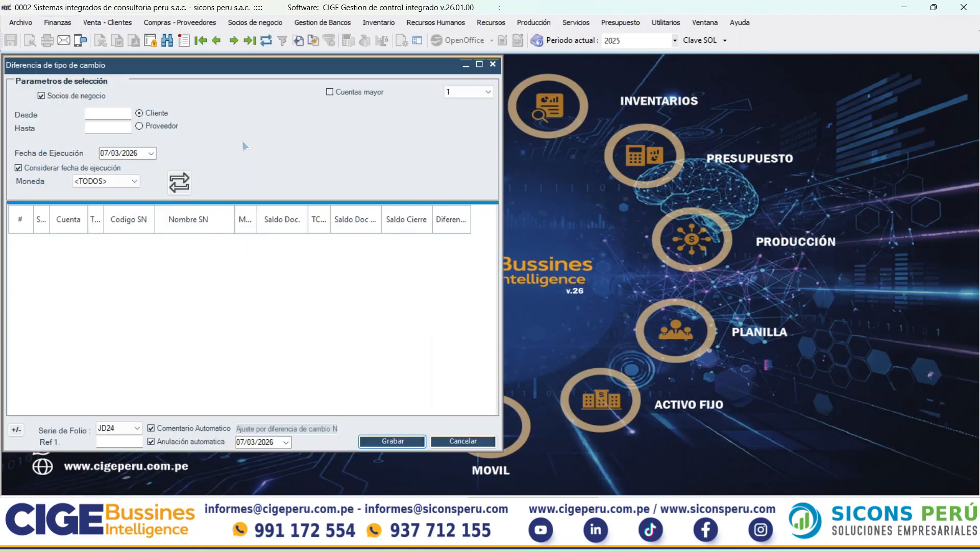
left_click_drag(206, 68, 340, 84)
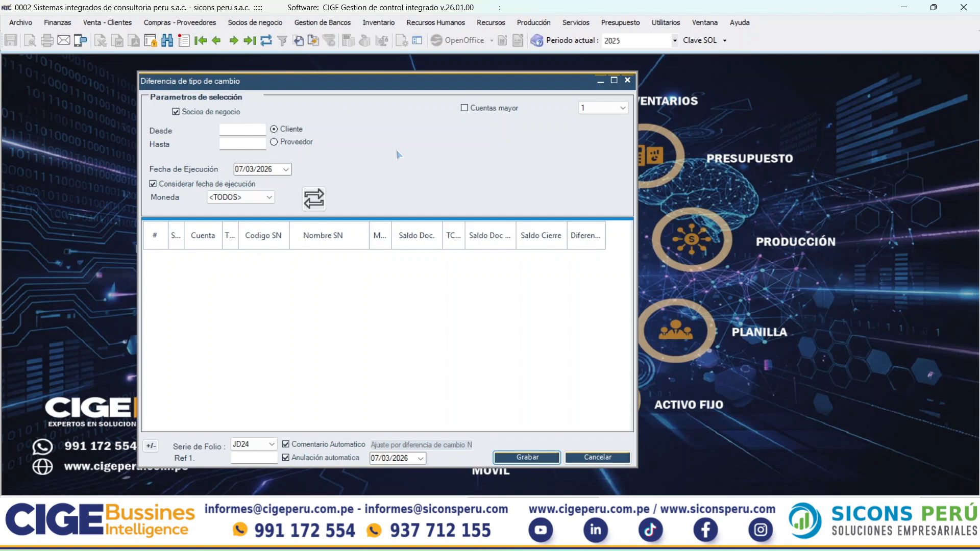
left_click_drag(253, 81, 249, 73)
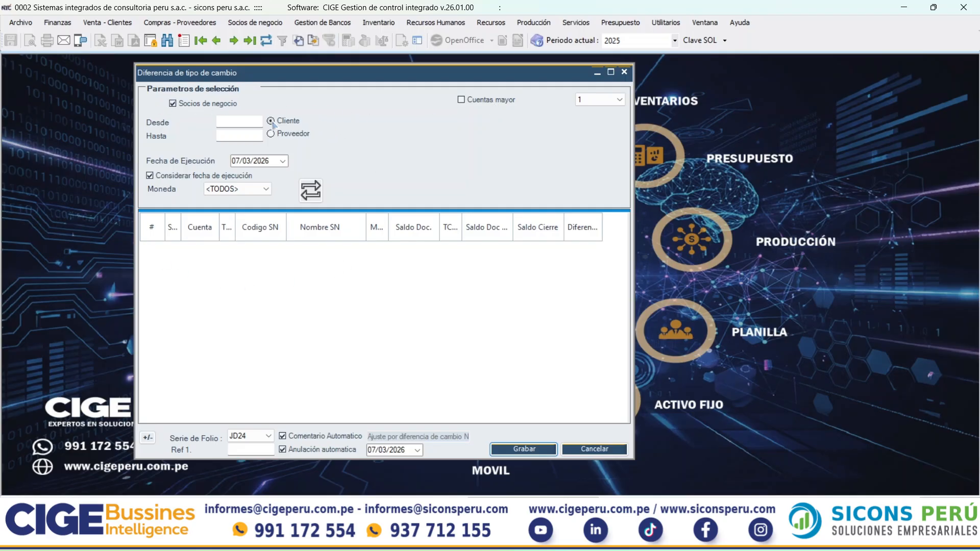
Set the execution date to 30/11/2025 and calculate the exchange differences for customers in all currencies
left_click(283, 161)
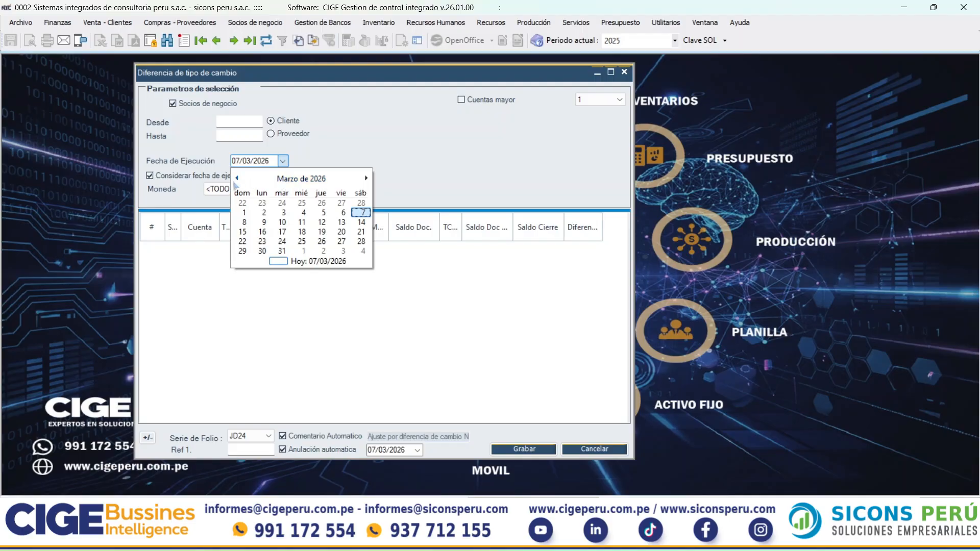
left_click(238, 180)
left_click(301, 179)
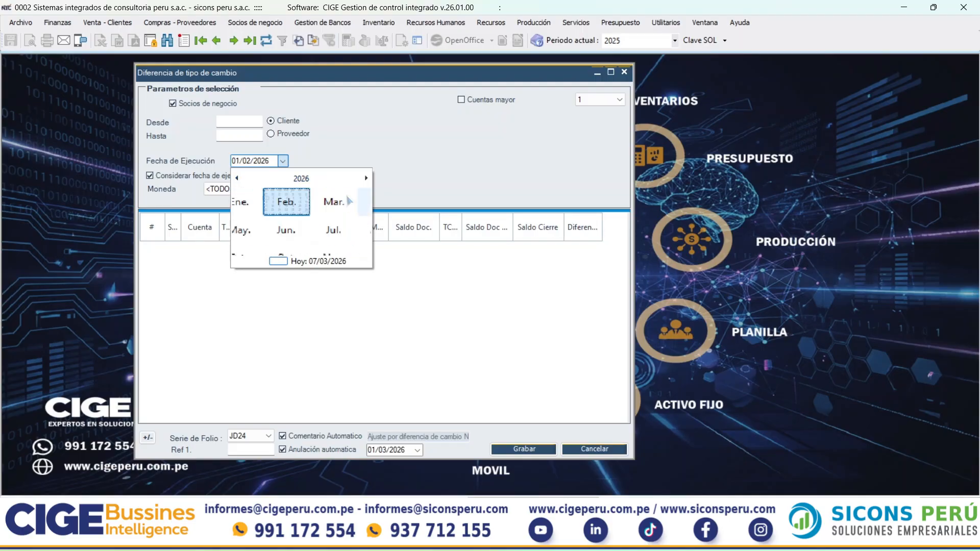
left_click(238, 178)
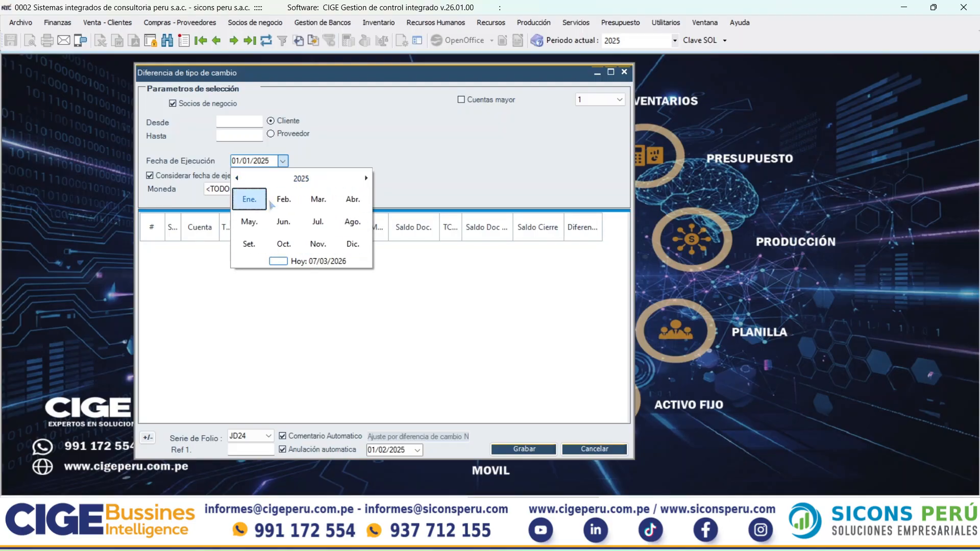
left_click(322, 247)
left_click(243, 251)
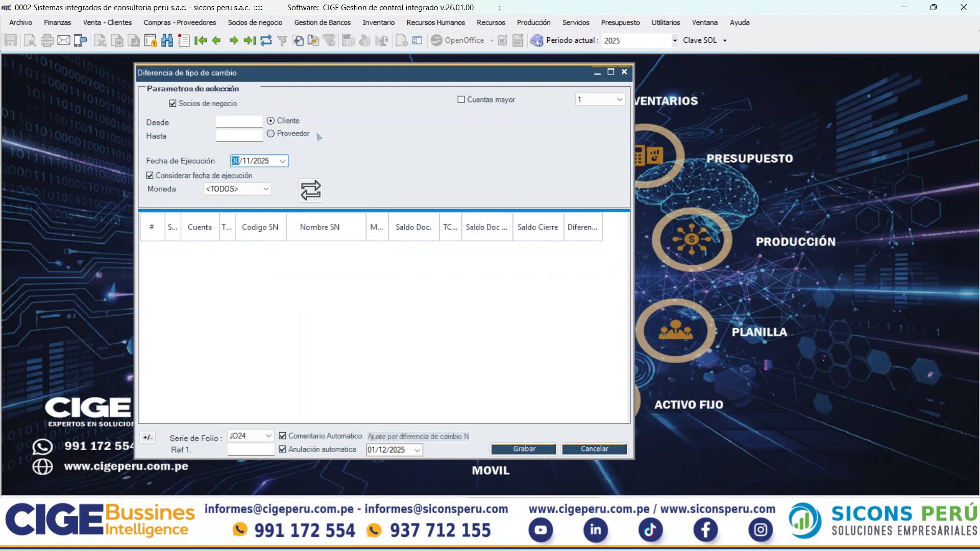
left_click(310, 190)
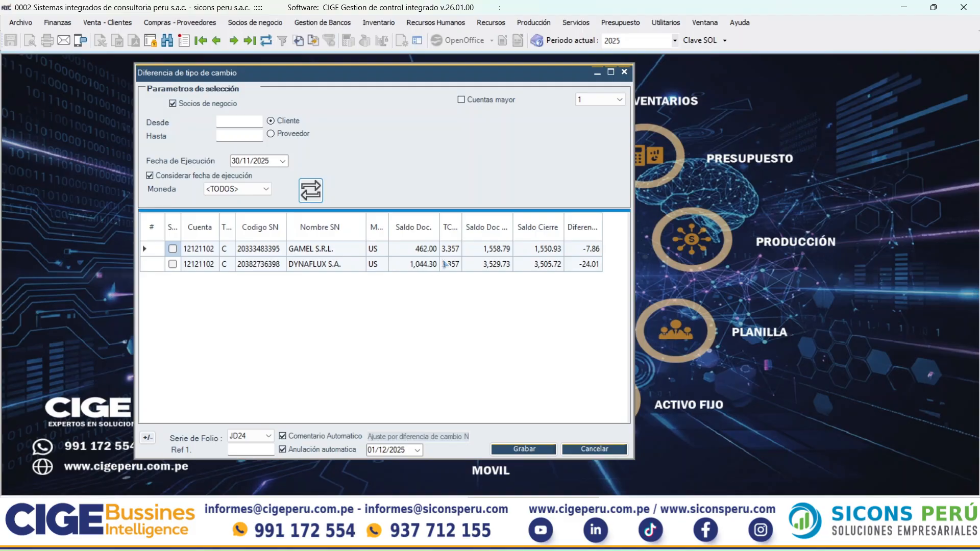
mouse_move(462, 233)
left_mouse_down()
mouse_move(474, 232)
mouse_move(466, 233)
left_mouse_up()
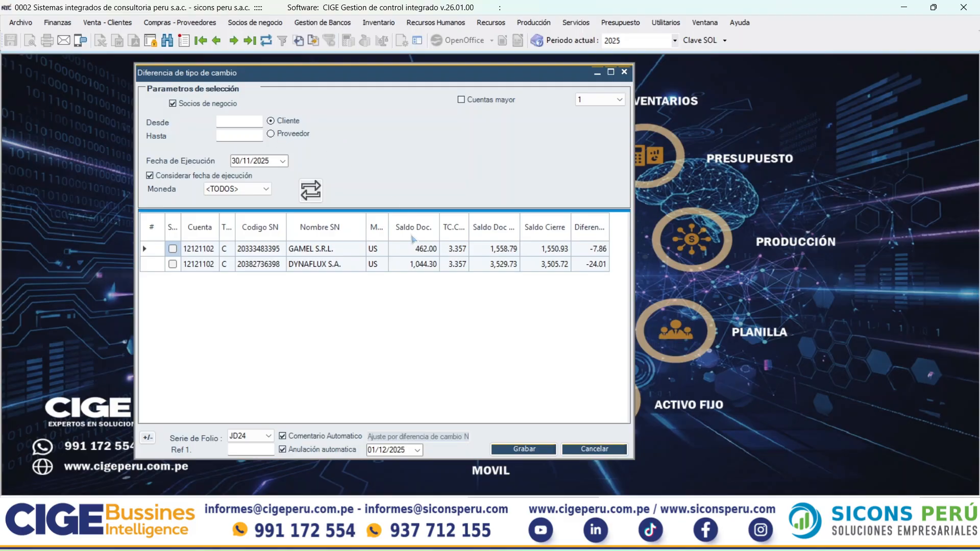
Open the SUNAT official exchange-rate table beside the exchange-difference window
left_click_drag(391, 73, 523, 80)
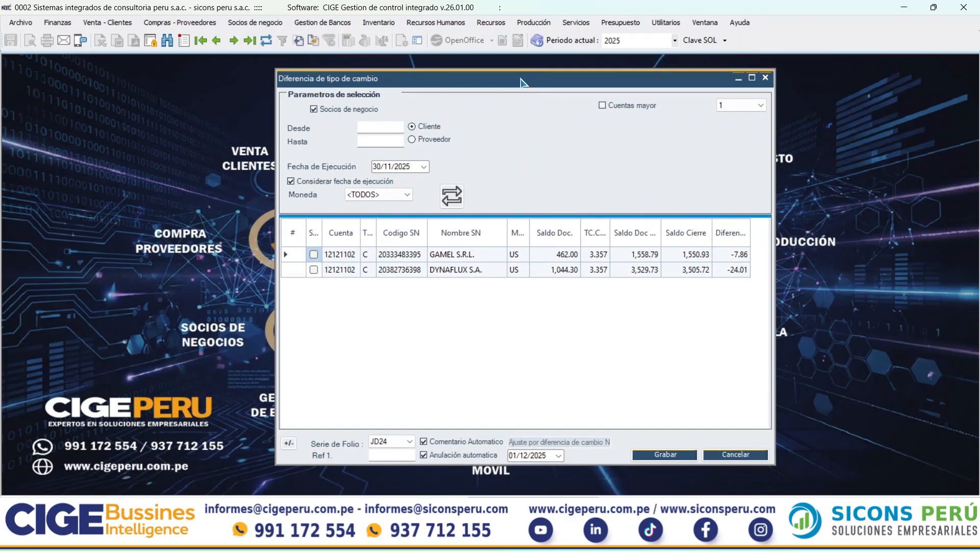
left_click(25, 24)
left_click(41, 38)
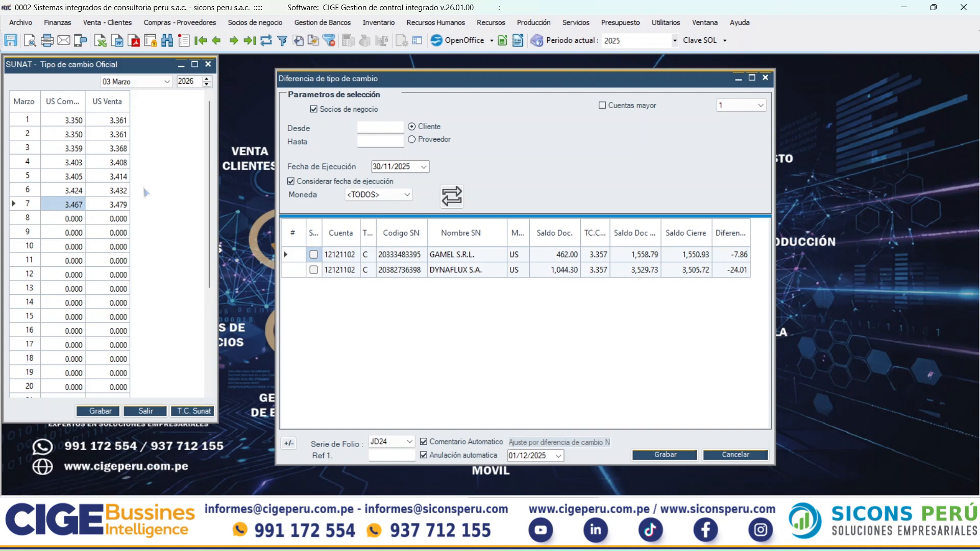
Display the official exchange rates for November 2025 and check the month-end buying and selling rates
left_click(128, 83)
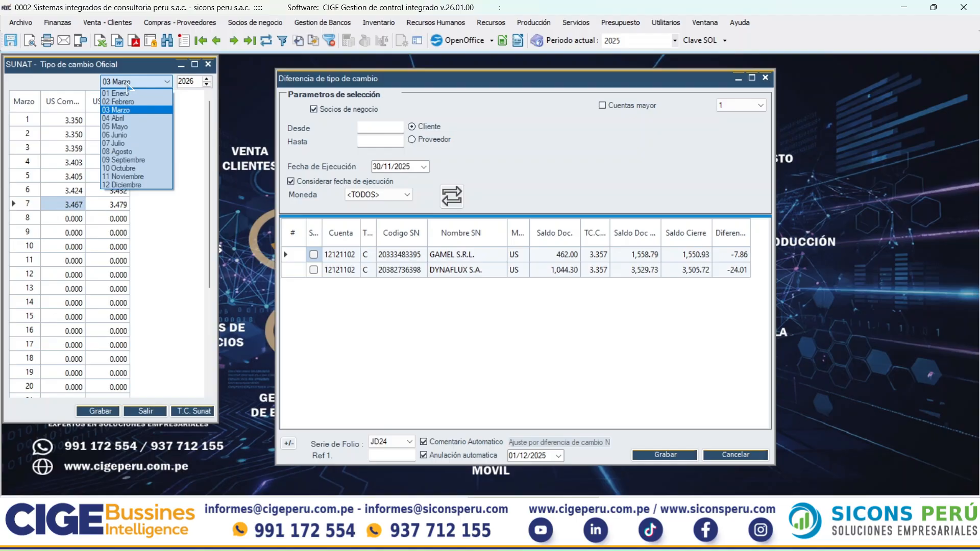
left_click(123, 179)
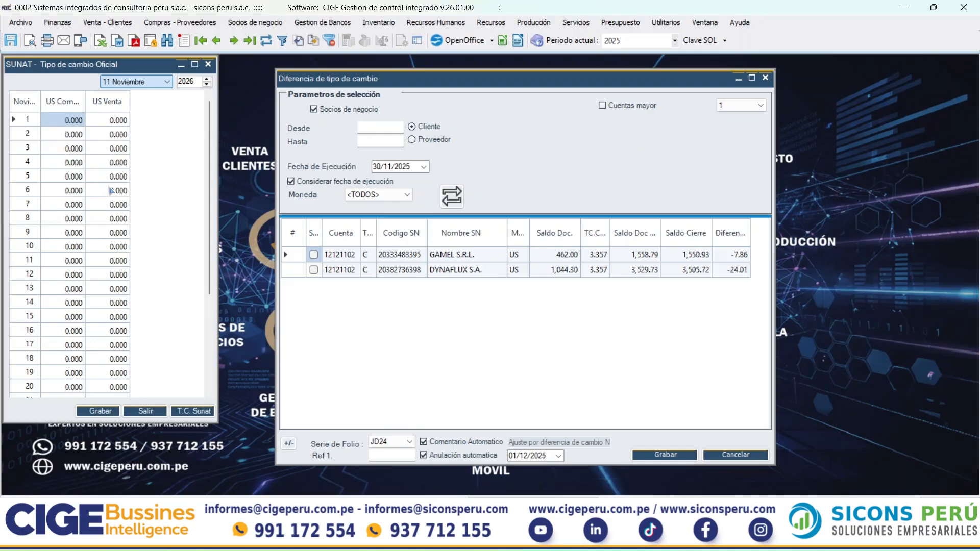
left_click(206, 85)
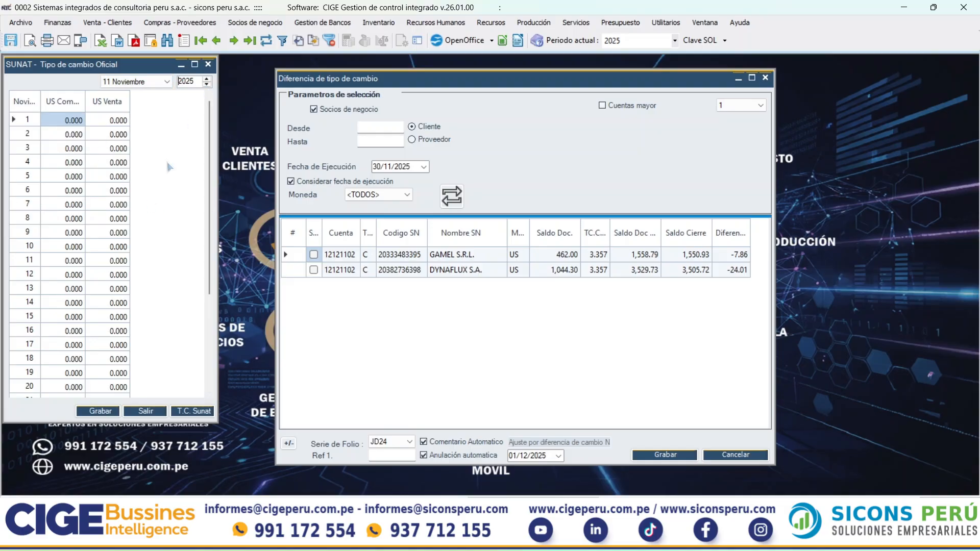
left_click(117, 205)
left_click(135, 83)
left_click(118, 168)
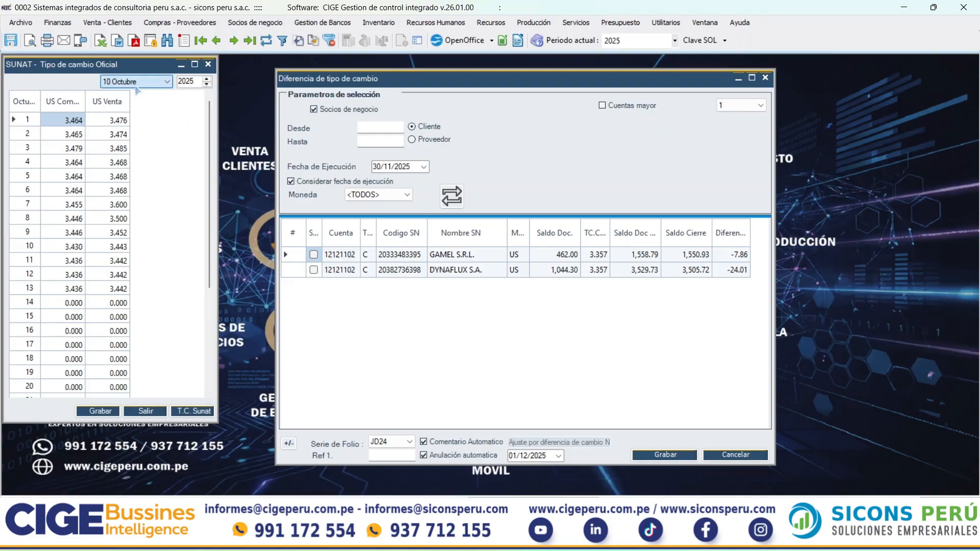
left_click(135, 81)
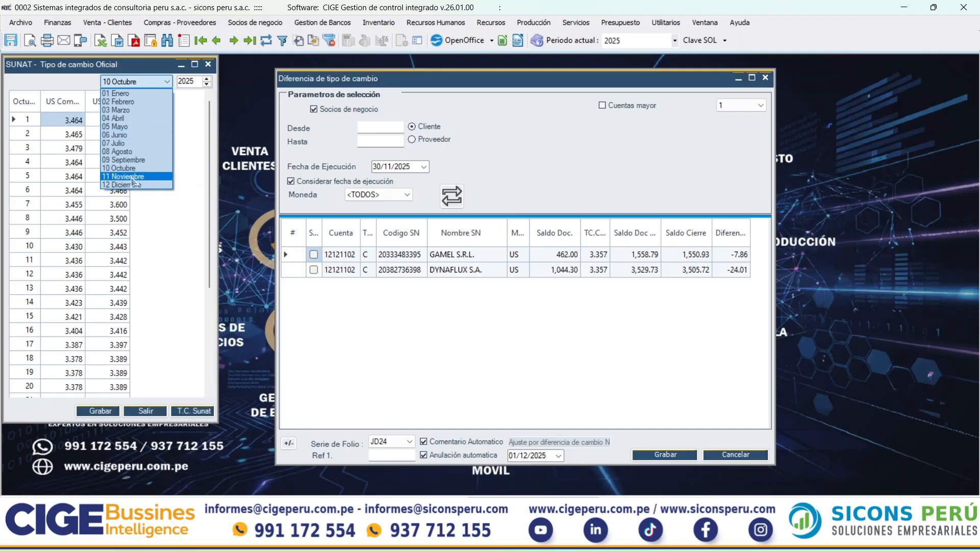
left_click(131, 176)
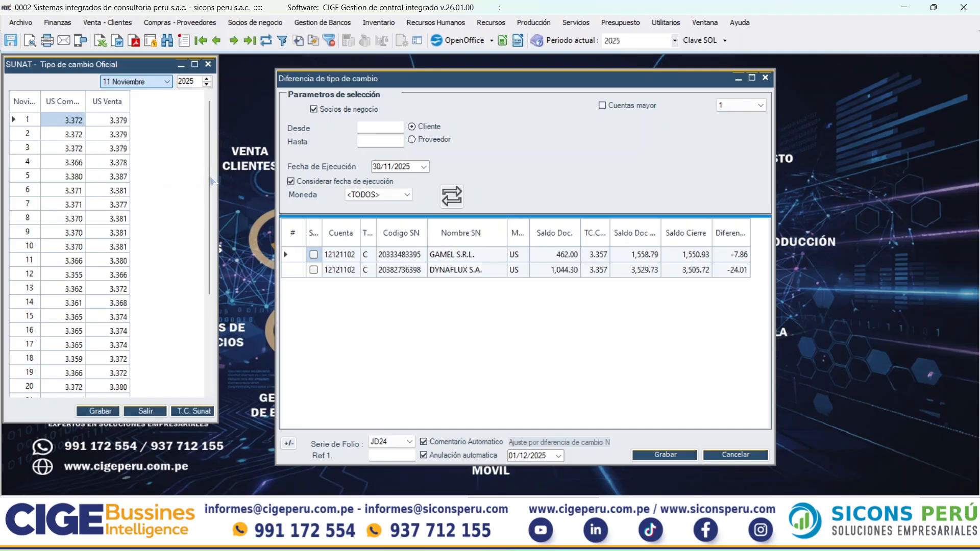
scroll(207, 347, "down", 3)
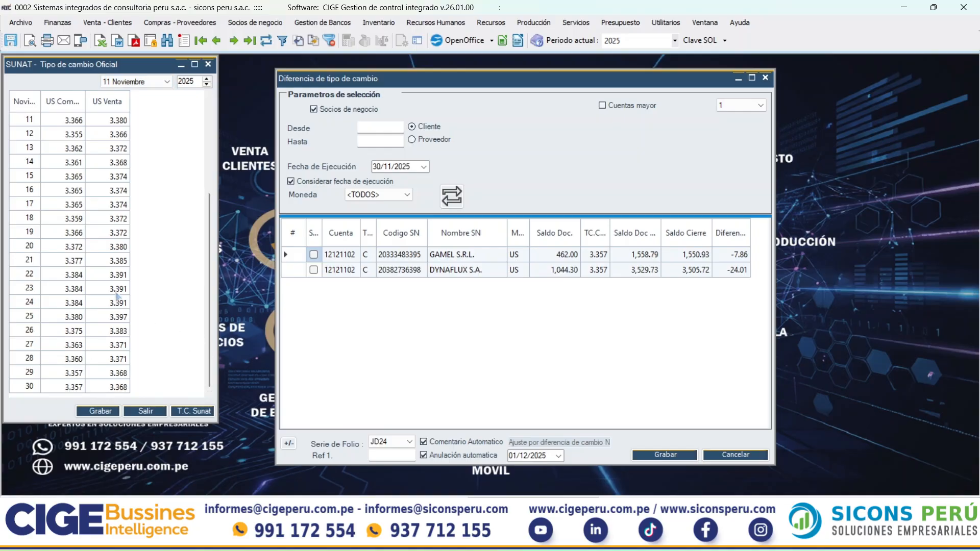
Display the December 2025 exchange rates and check the buying and selling rates for day 1
left_click(137, 82)
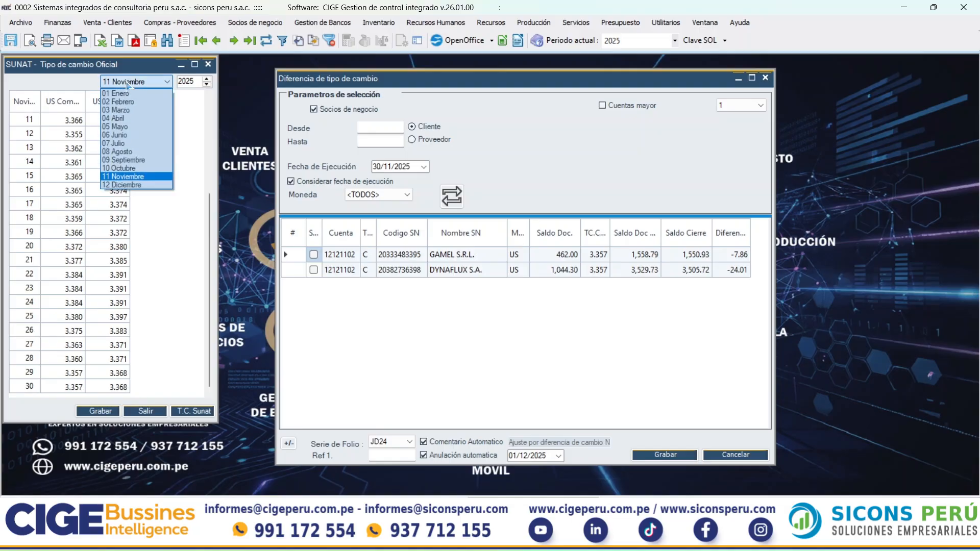
left_click(133, 184)
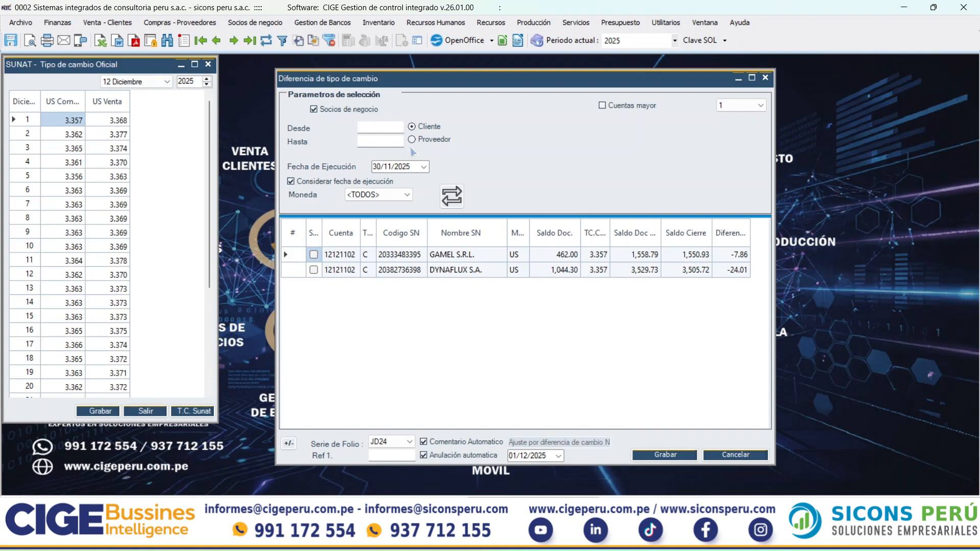
left_click(106, 123)
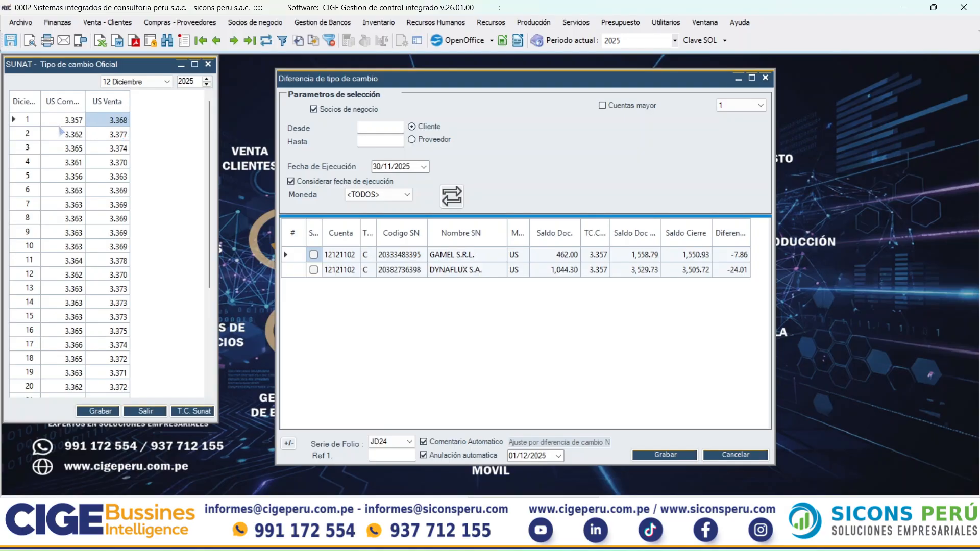
left_click(64, 125)
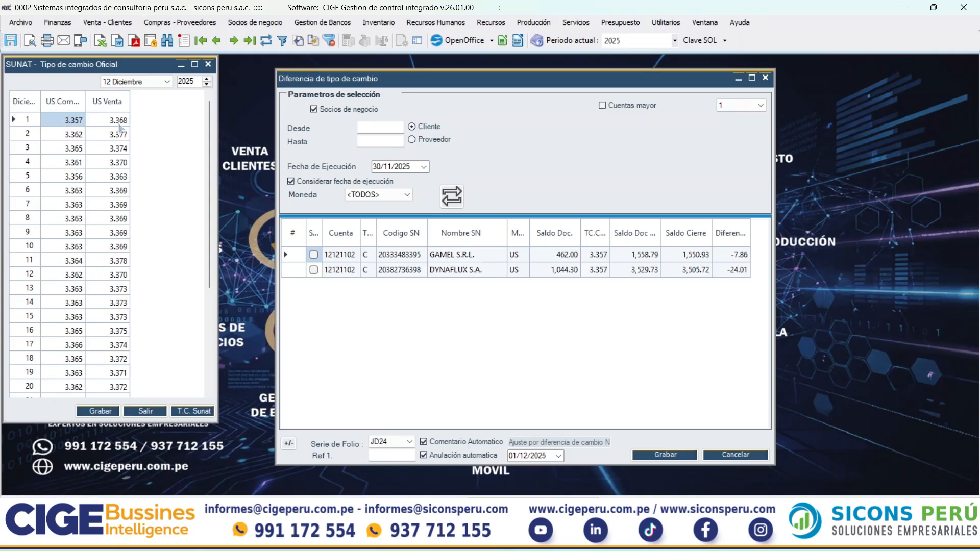
Set the 1 December US buying rate to 4.000, save it, and recalculate the customers' exchange differences
left_click(75, 122)
type("4")
key("Tab")
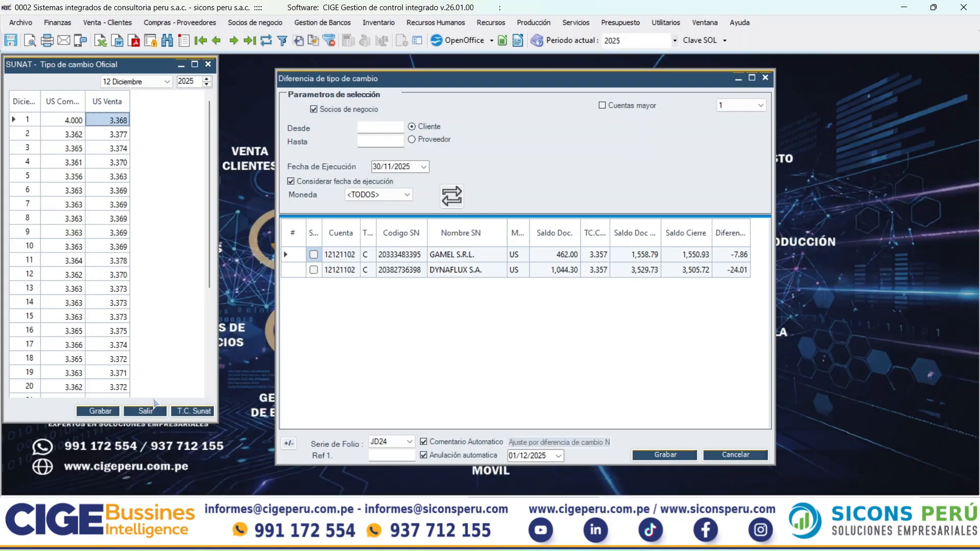
left_click(100, 412)
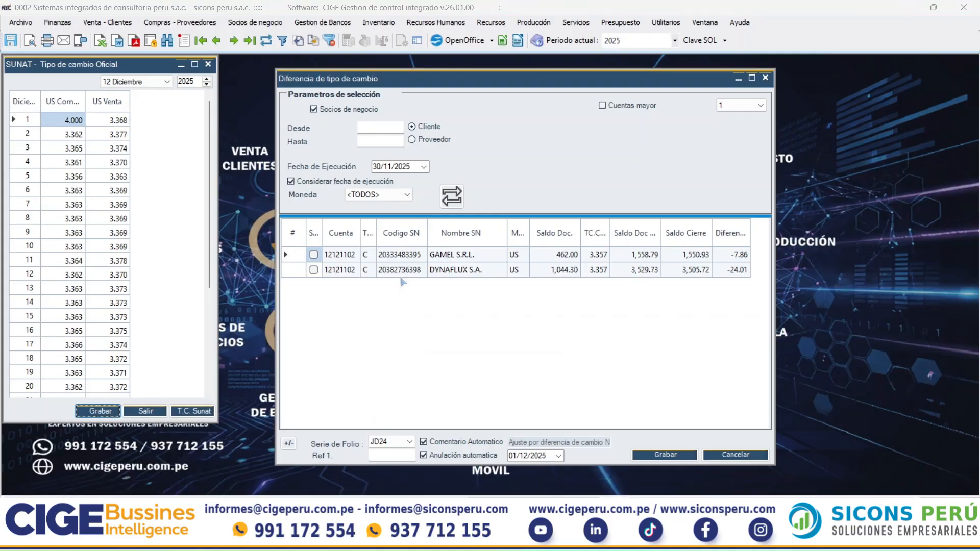
left_click(523, 313)
left_click(451, 196)
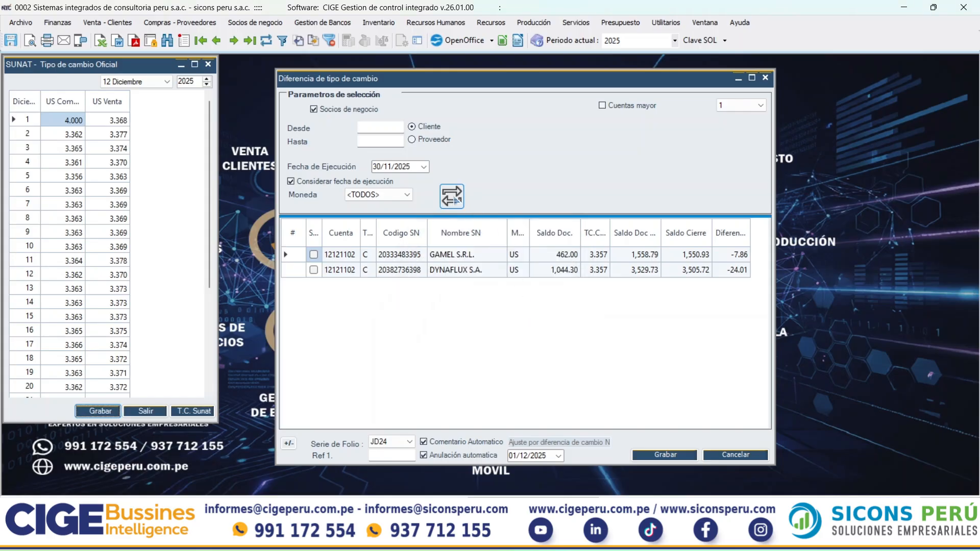
left_click(596, 255)
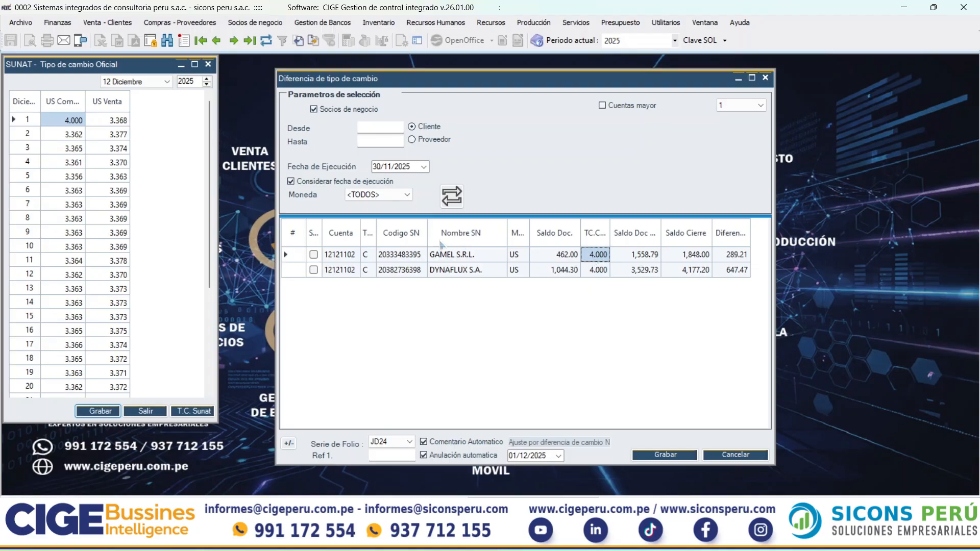
Recalculate the customers' exchange differences with the 1 December US buying rate set back to 3.357, and close the rate table
left_click(74, 123)
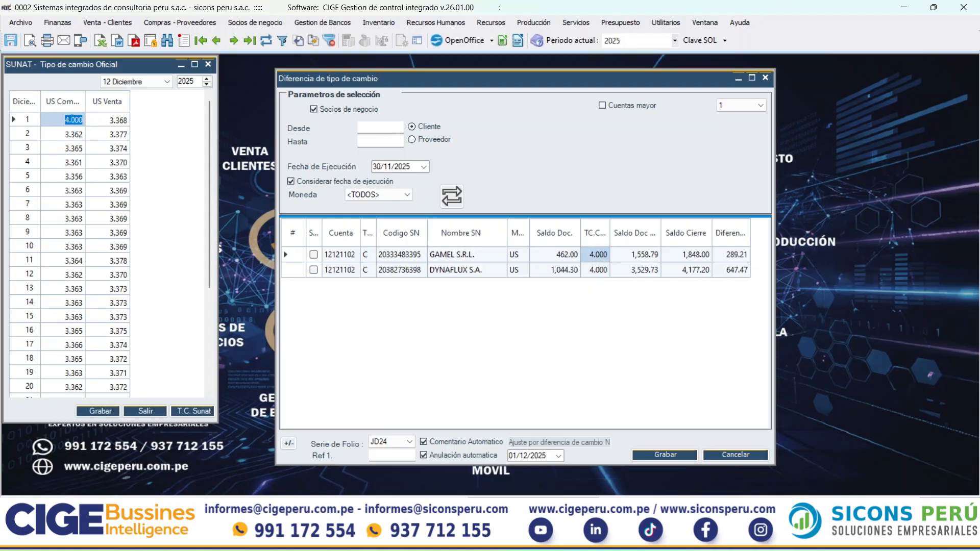
type("3.357")
key("Tab")
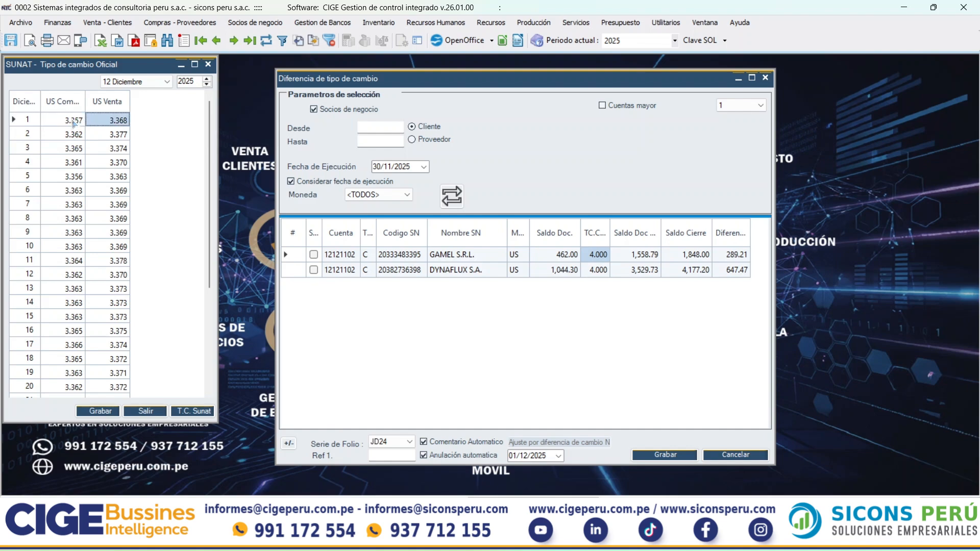
left_click(115, 417)
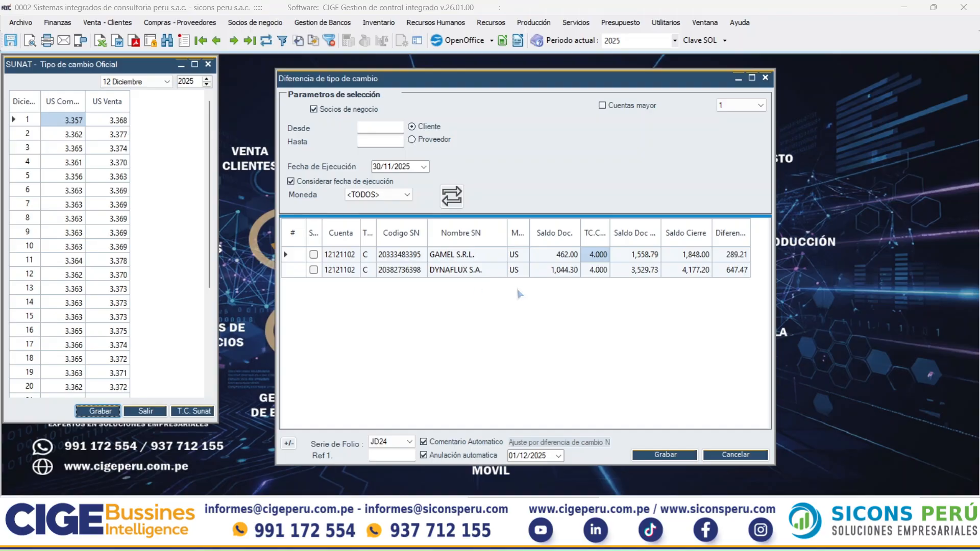
left_click(537, 313)
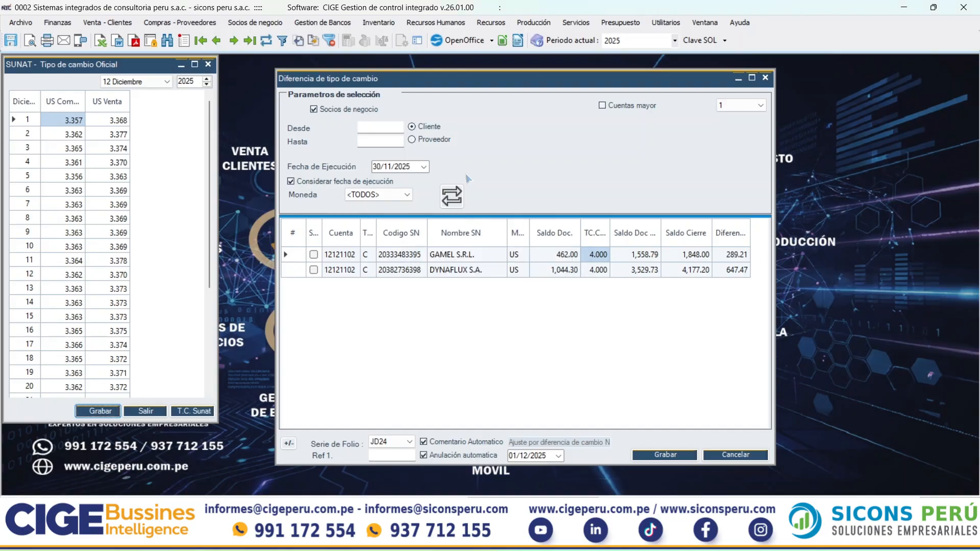
left_click(451, 200)
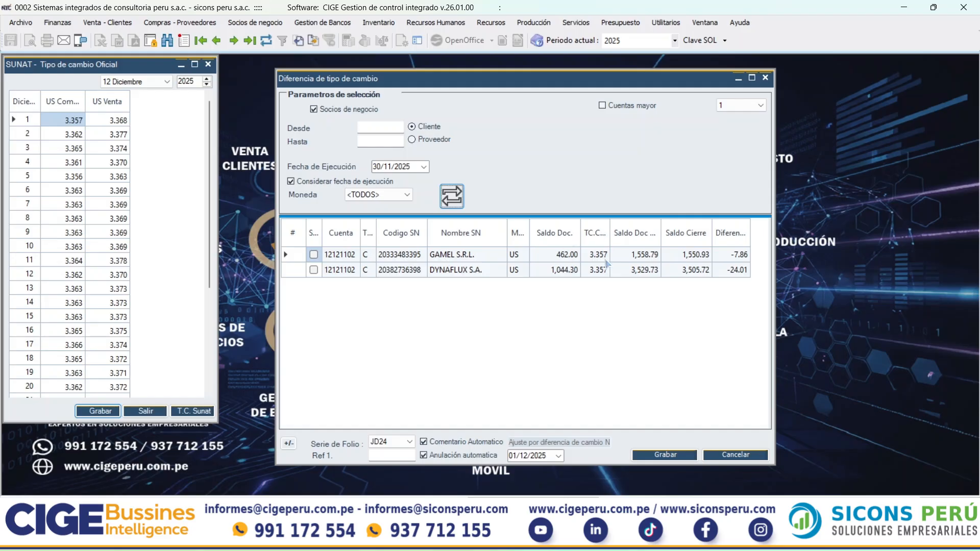
left_click(145, 411)
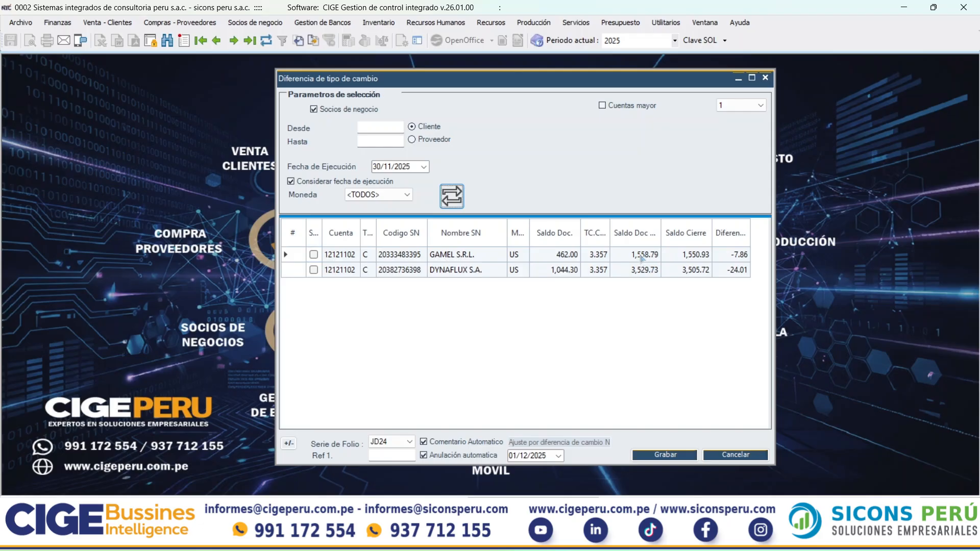
Compare the document balance, closing balance and exchange difference of both customer rows
left_click(642, 258)
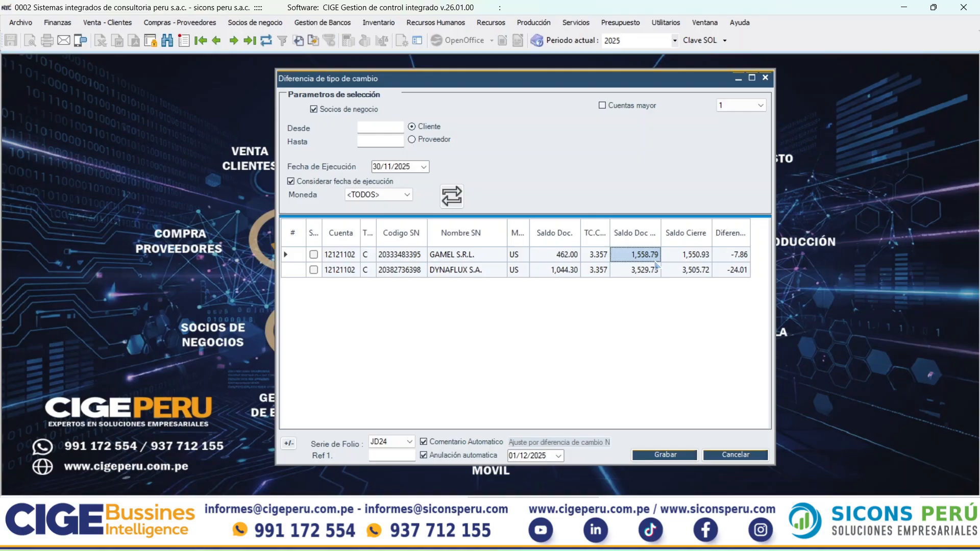
left_click(700, 260)
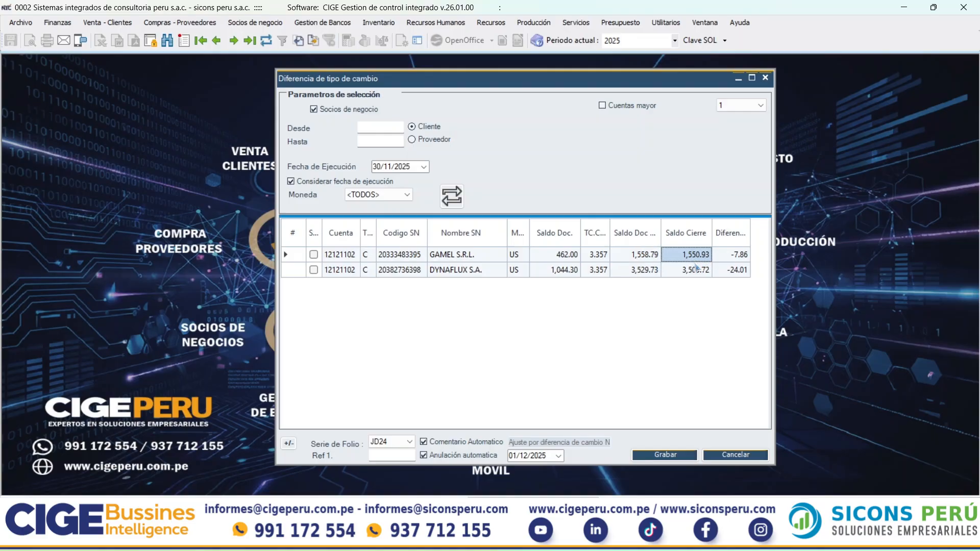
left_click(737, 255)
left_click(730, 272)
left_click(734, 258)
left_click(733, 272)
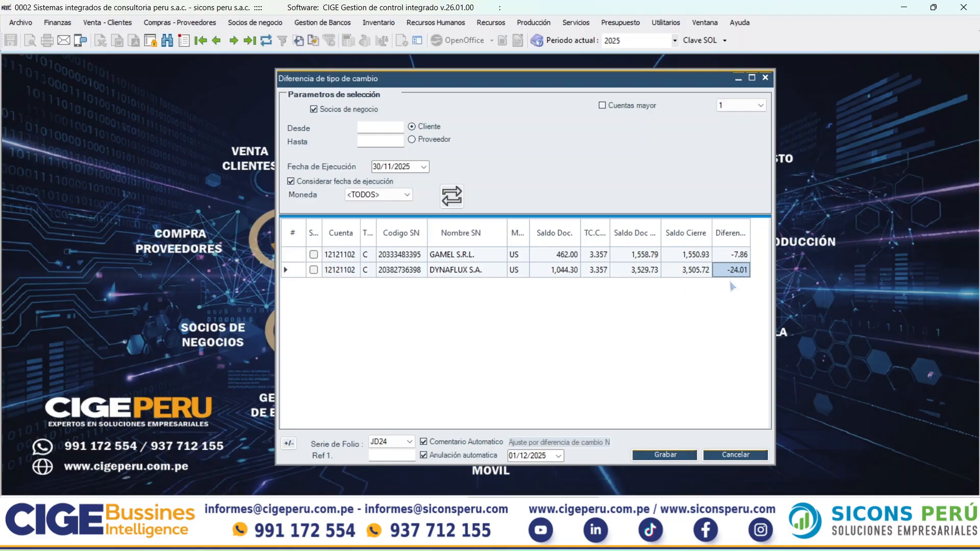
left_click(734, 255)
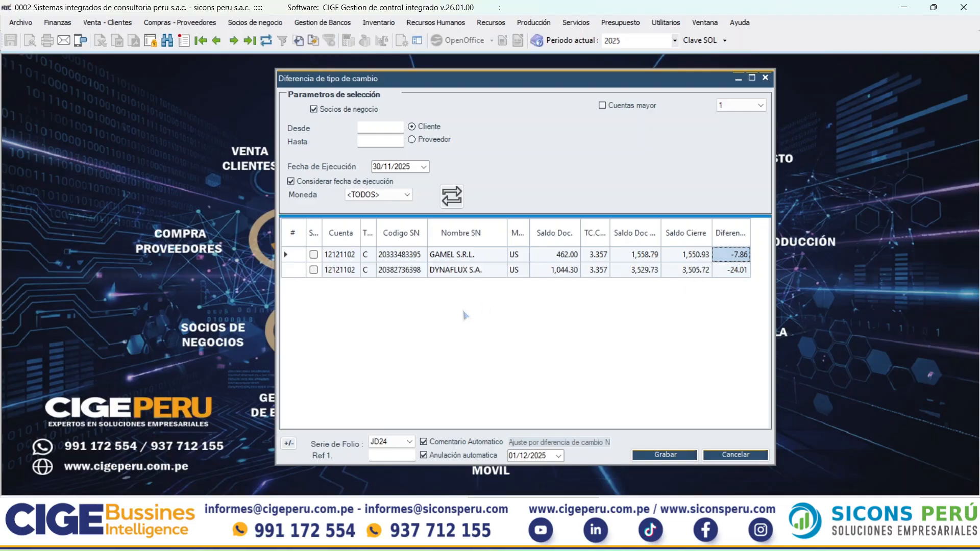
Mark both customer rows, GAMEL S.R.L. and DYNAFLUX S.A., for adjustment and set Ref 1 to "DIFTC 11-2025"
left_click(313, 255)
left_click(314, 270)
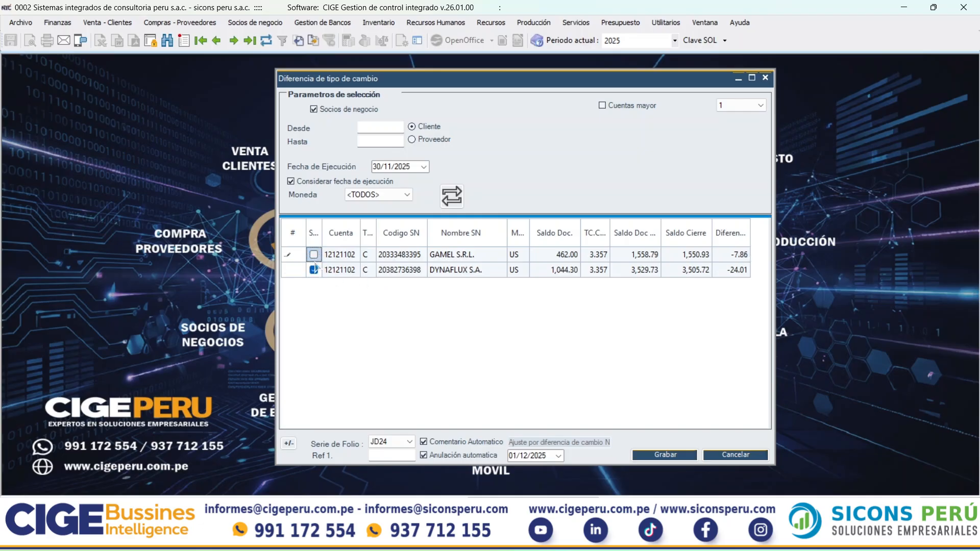
left_click(289, 444)
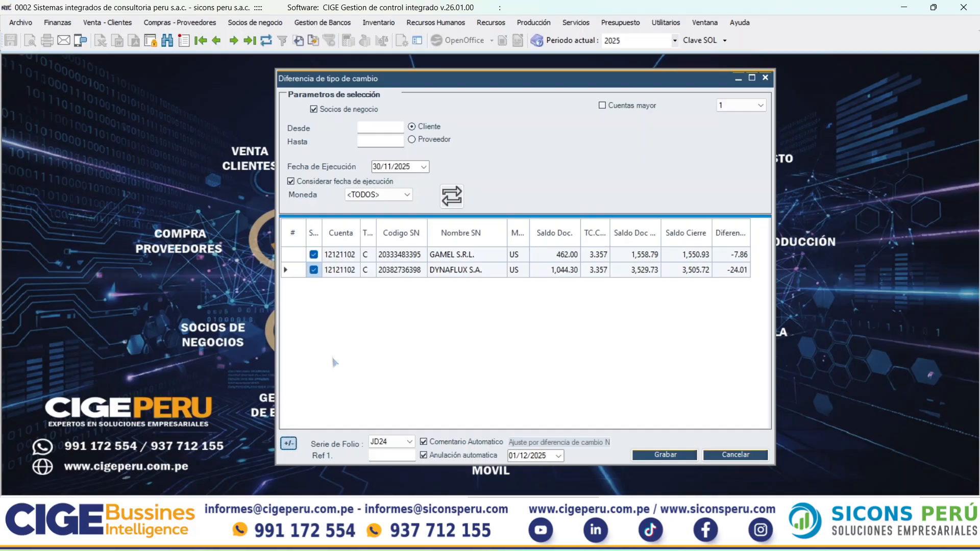
left_click(289, 444)
left_click(289, 444)
left_click(383, 456)
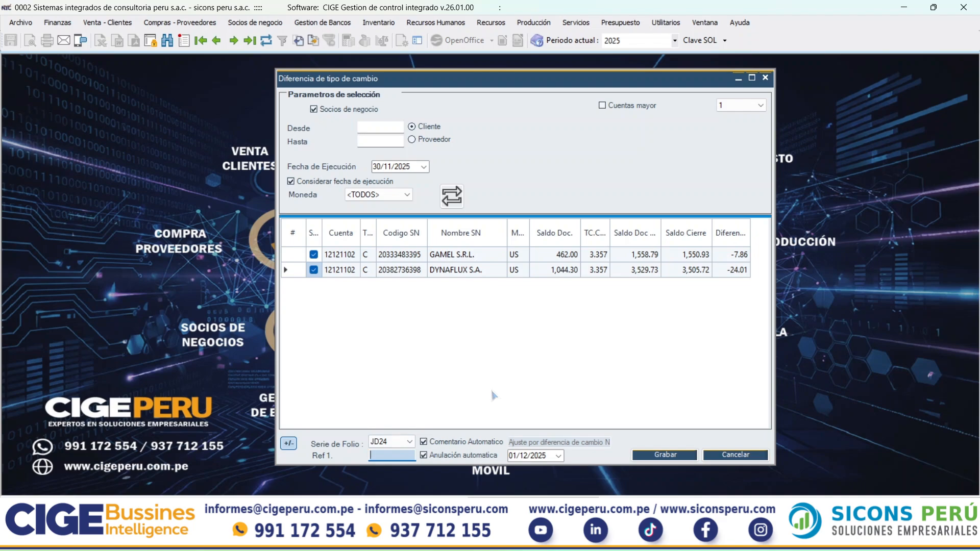
type("DIFT")
type("C 11-2025")
left_click_drag(471, 79, 380, 76)
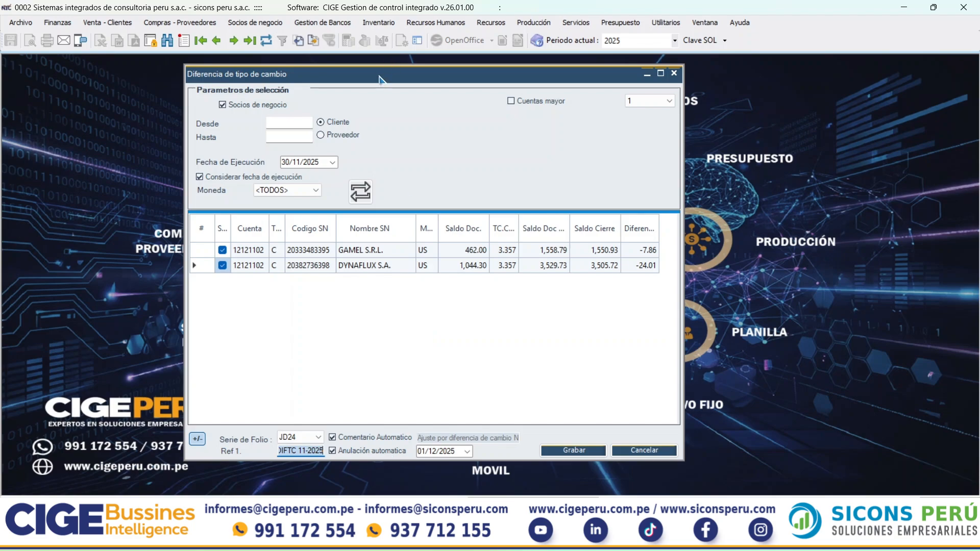
mouse_move(376, 79)
left_mouse_down()
mouse_move(491, 74)
mouse_move(485, 91)
mouse_move(390, 80)
left_mouse_up()
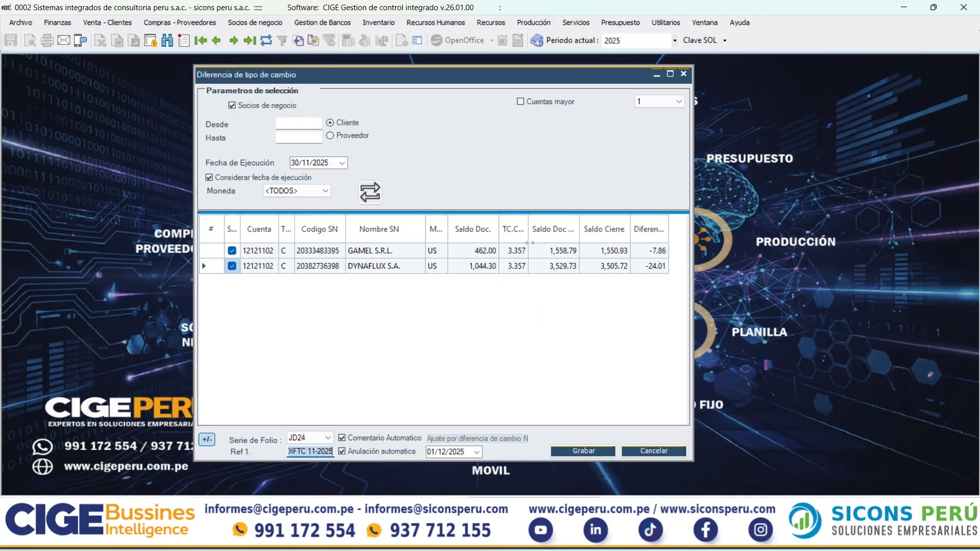
Review both customers' US-dollar document balances and save the exchange-difference adjustment
left_click(481, 255)
left_click(475, 265)
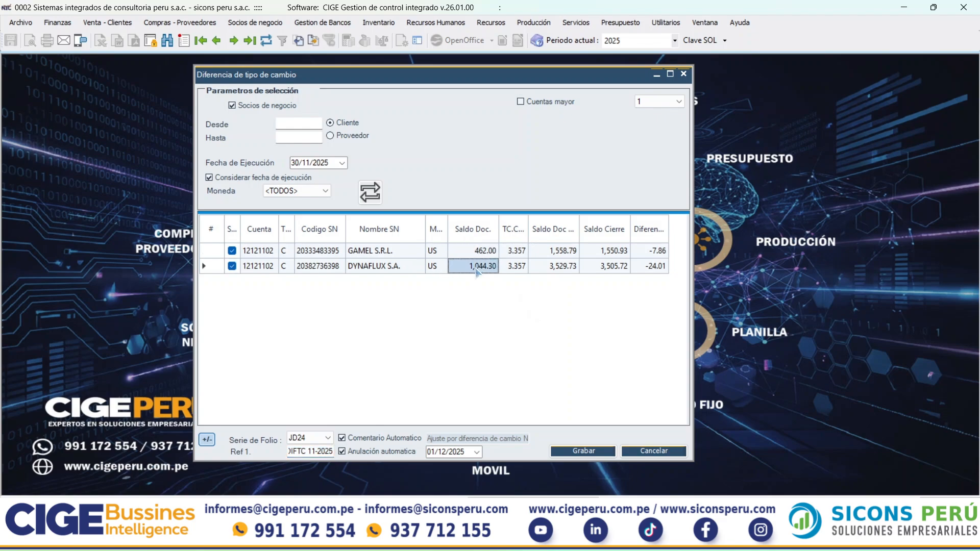
left_click(479, 252)
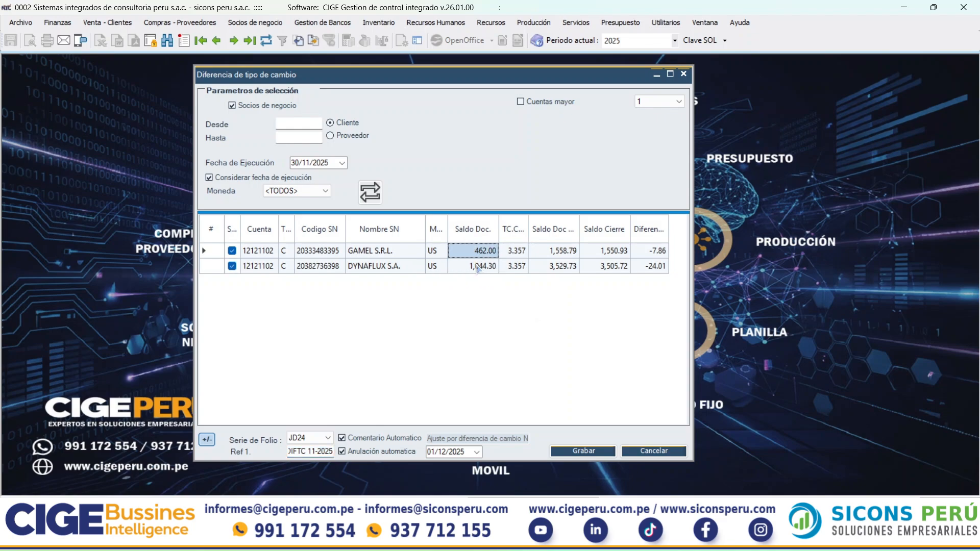
left_click(478, 266)
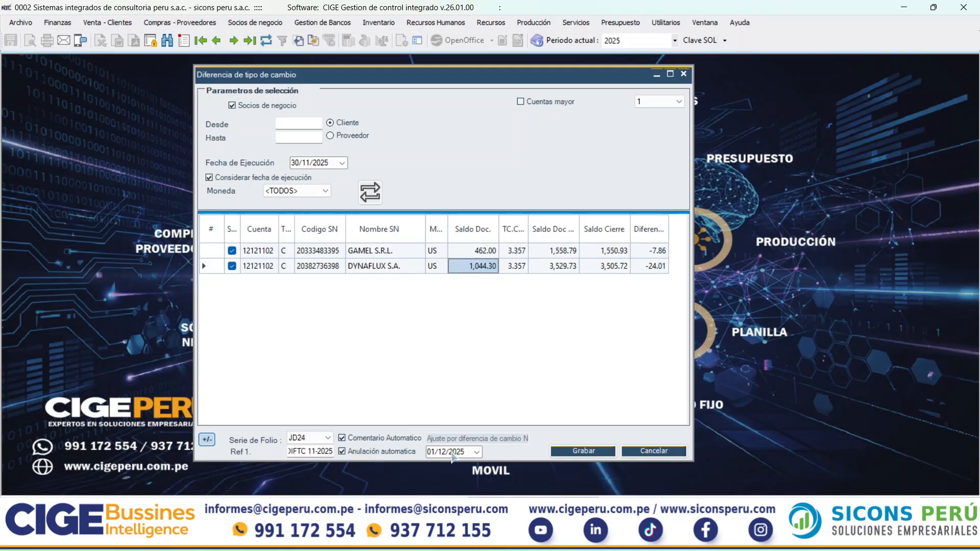
left_click(485, 255)
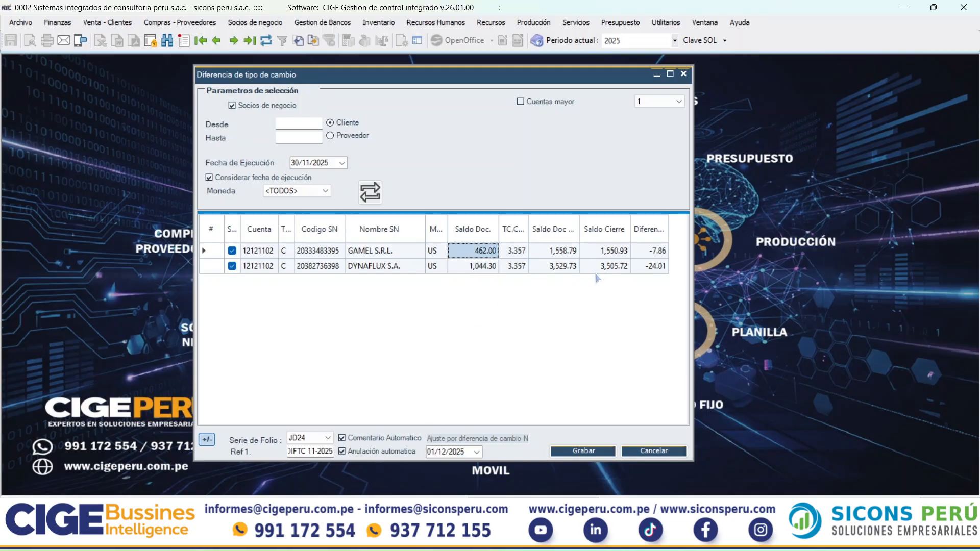
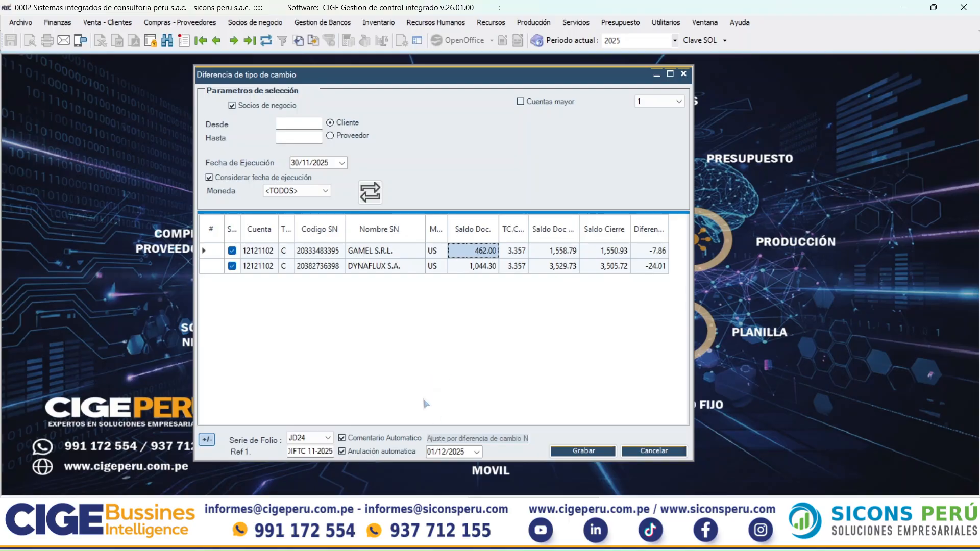
left_click(478, 267)
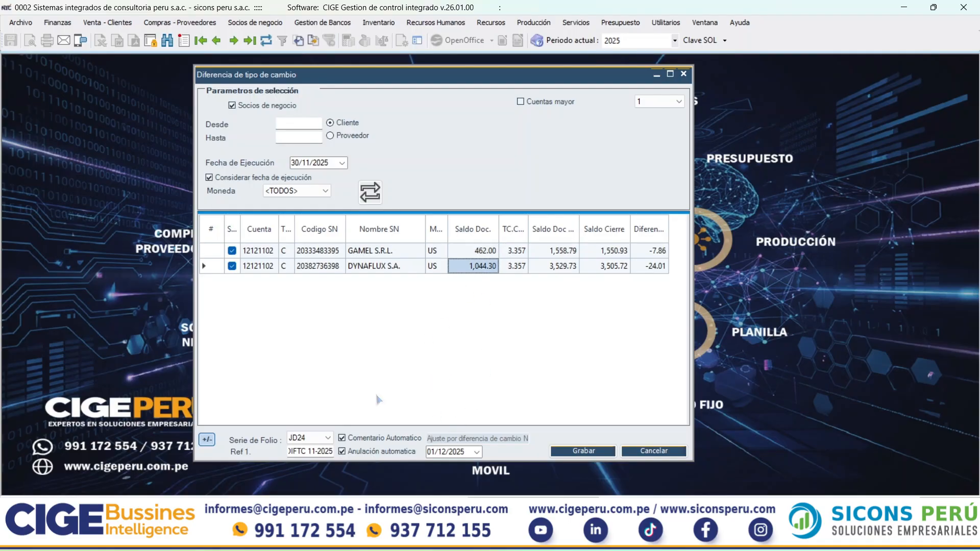
left_click(583, 452)
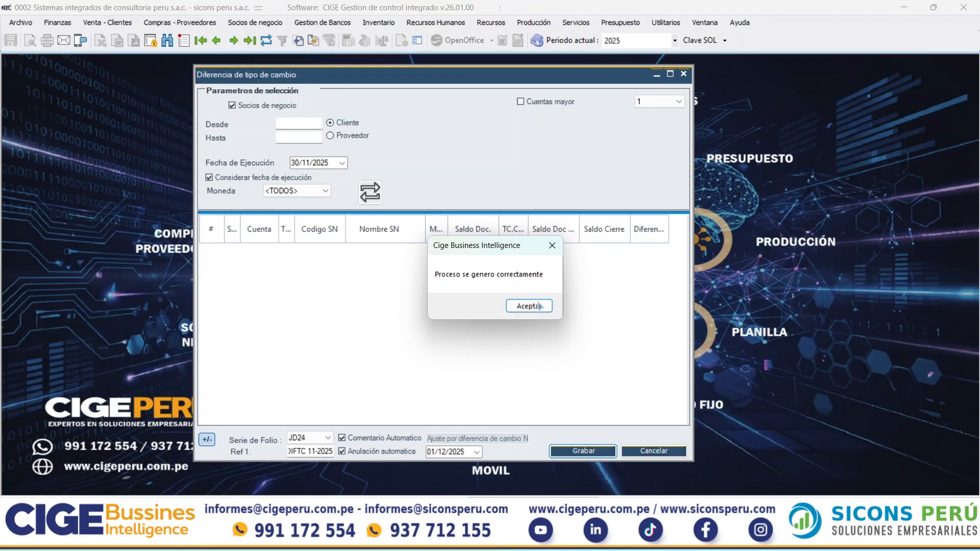
left_click(540, 305)
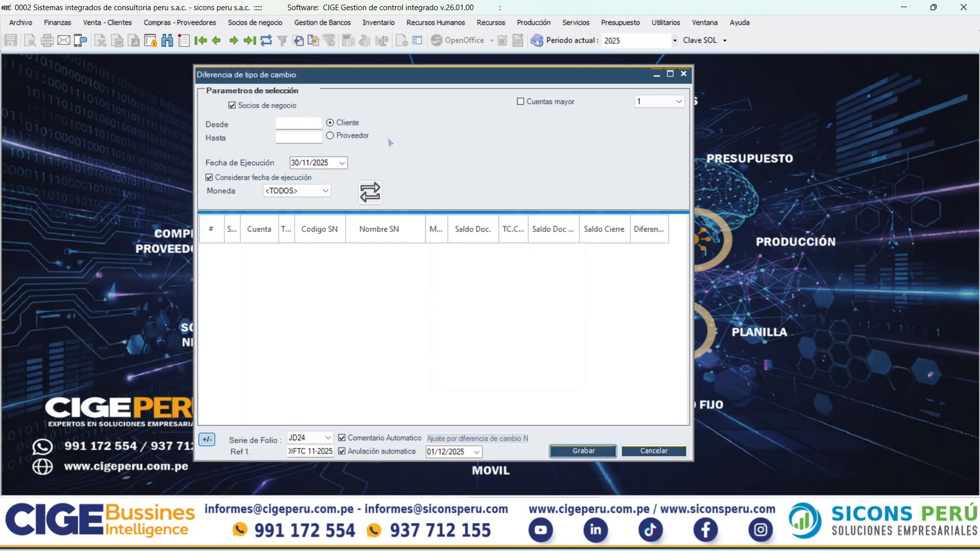
Open the list of journal entries beside the exchange-difference window and set its start date to 30/11/2025
left_click_drag(371, 78, 597, 82)
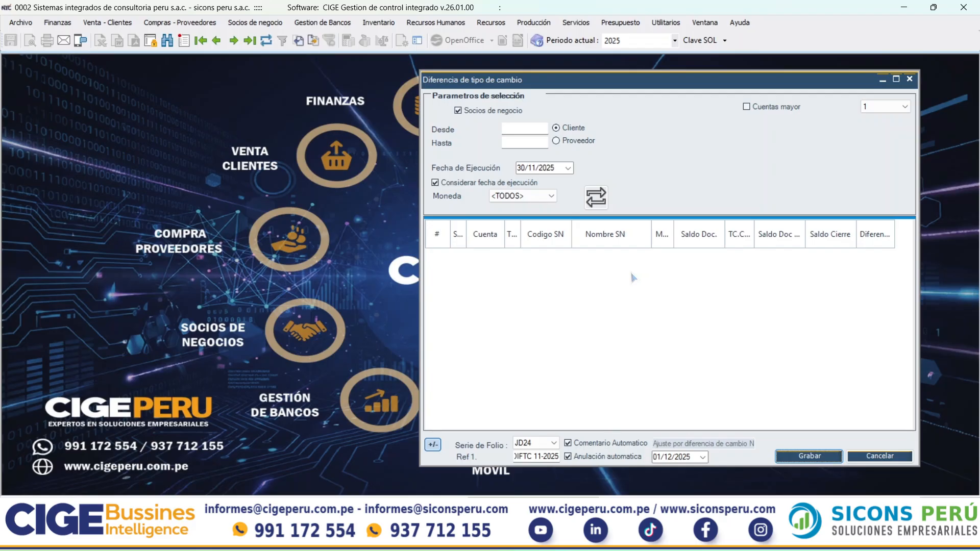
left_click(57, 23)
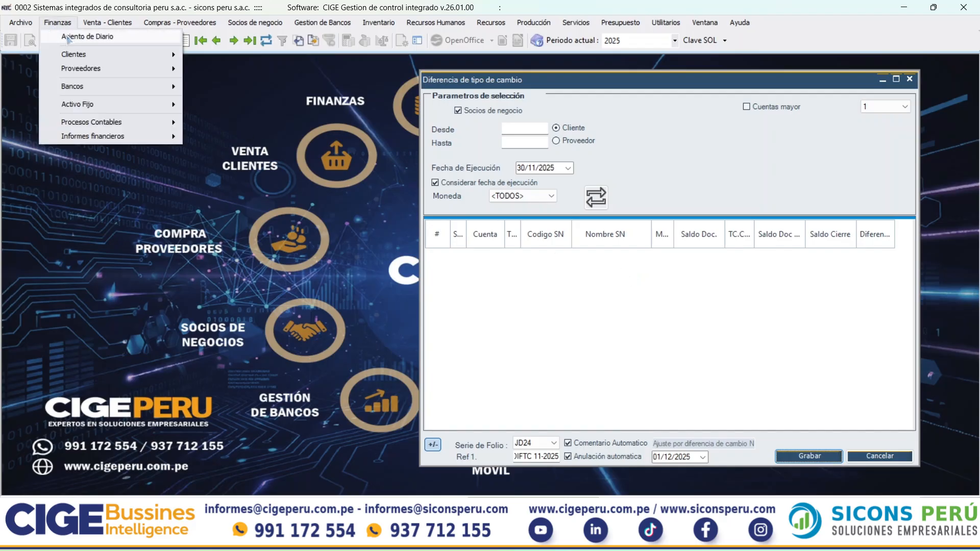
left_click(68, 37)
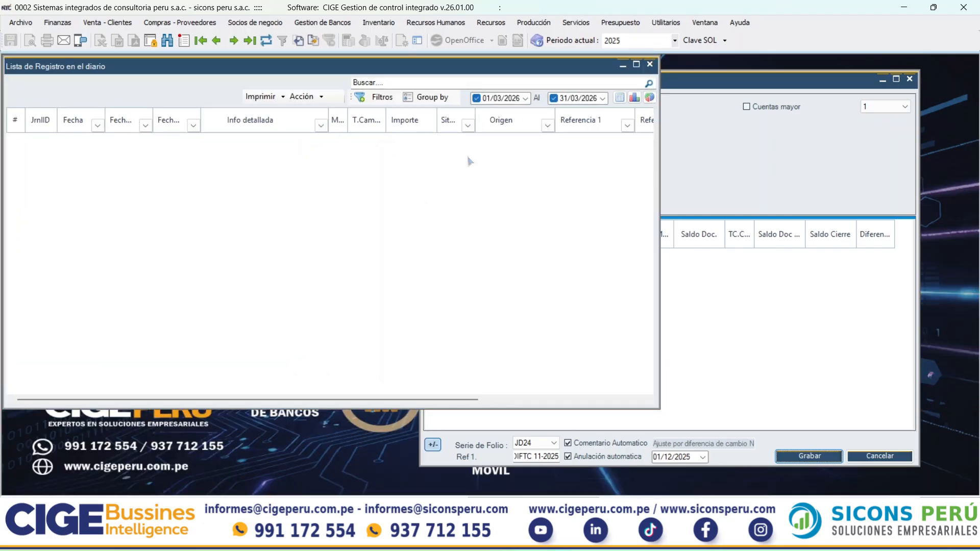
left_click(514, 99)
type("2025")
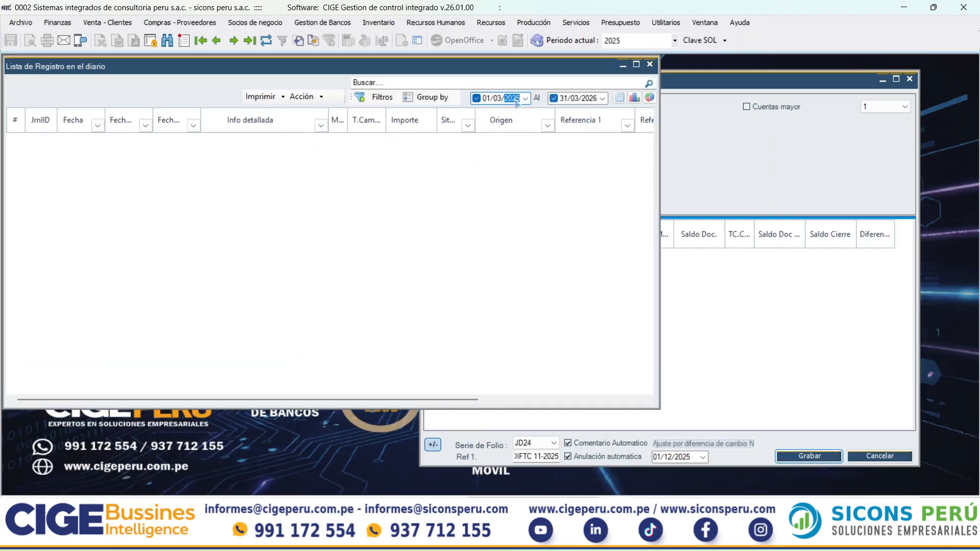
key("Left")
type("11")
left_click(487, 98)
Set the journal list's end date to 01/12/2025 and widen the Info detallada column to show the full adjustment descriptions
key("Tab")
key("Right")
type("202")
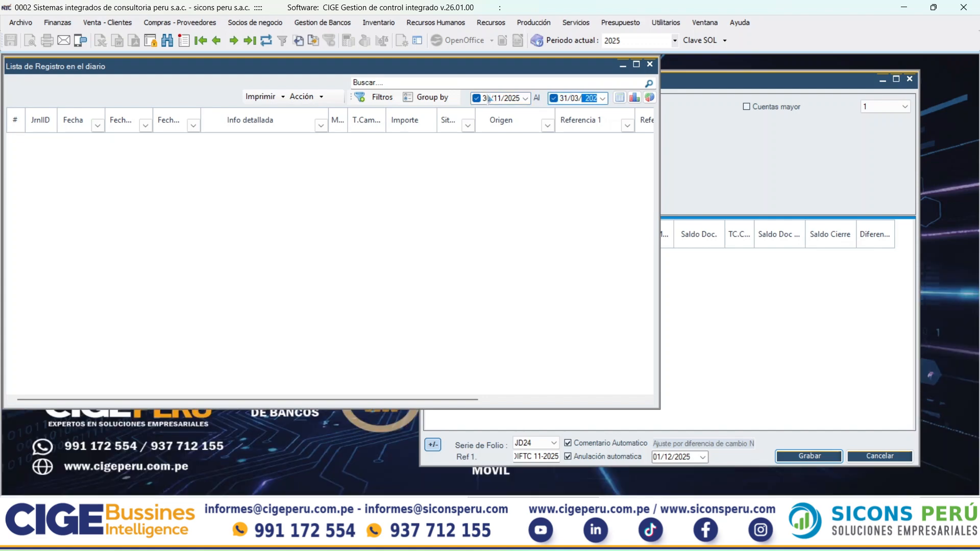
type("5")
key("Left")
type("12")
key("Left")
type("01")
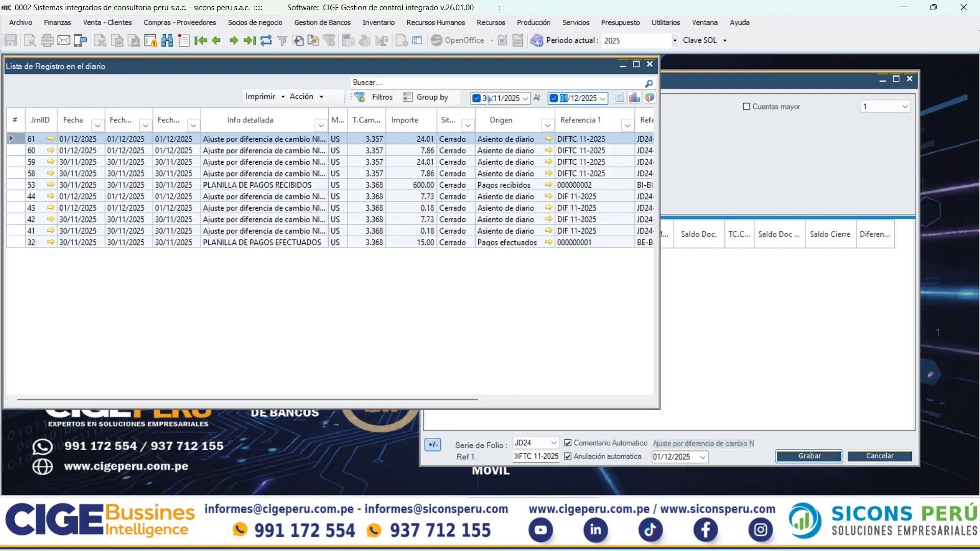
left_click(266, 172)
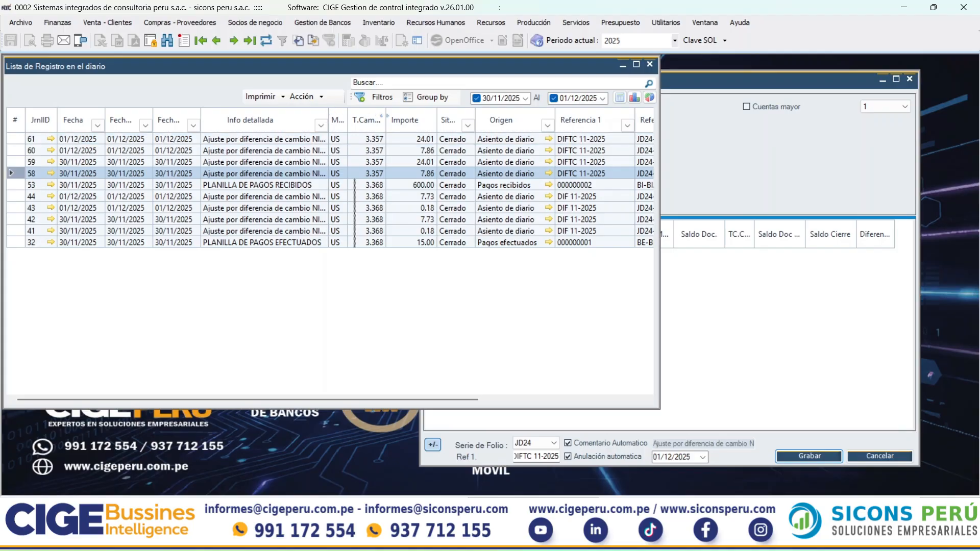
left_click_drag(354, 122, 407, 122)
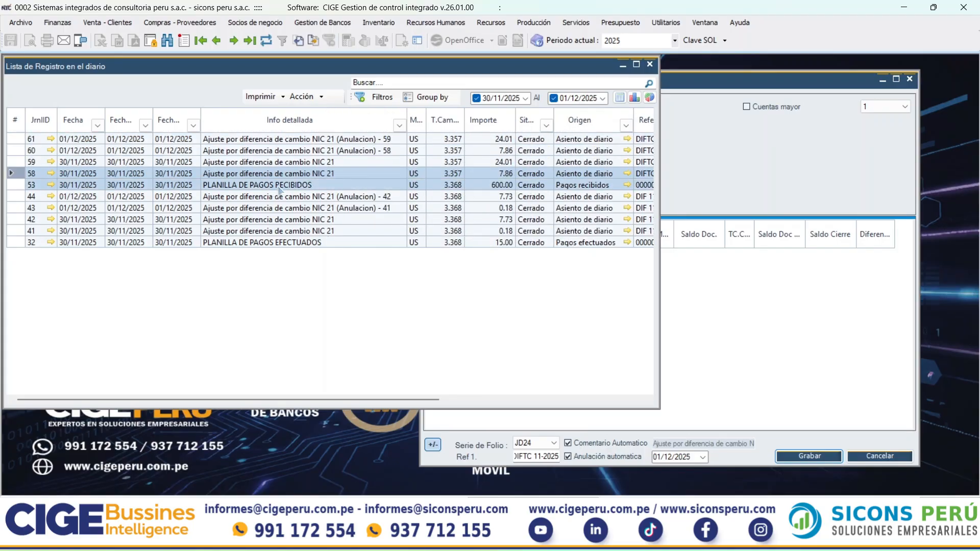
Examine the lines of journal entry 58 and compare the November adjustment entries with their 01/12/2025 cancellations
left_click(51, 175)
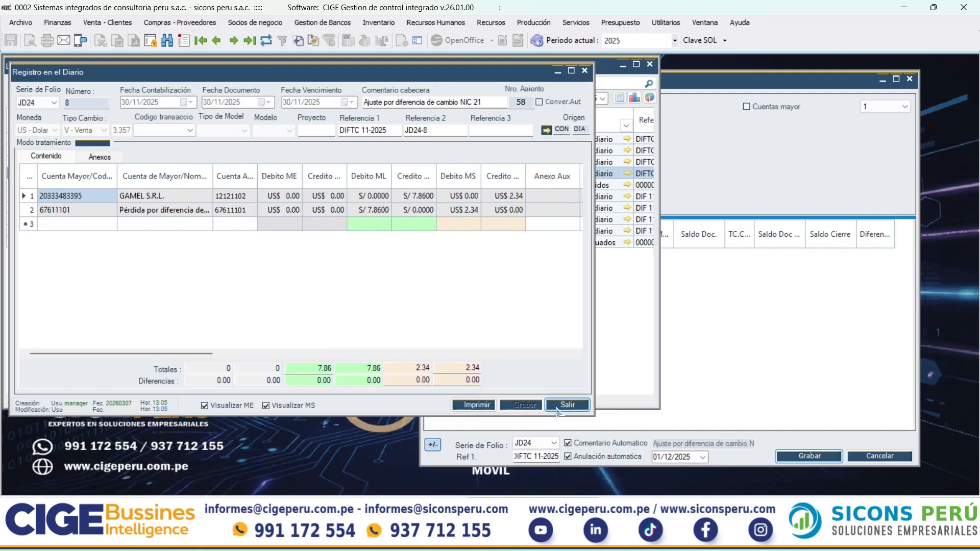
left_click(565, 405)
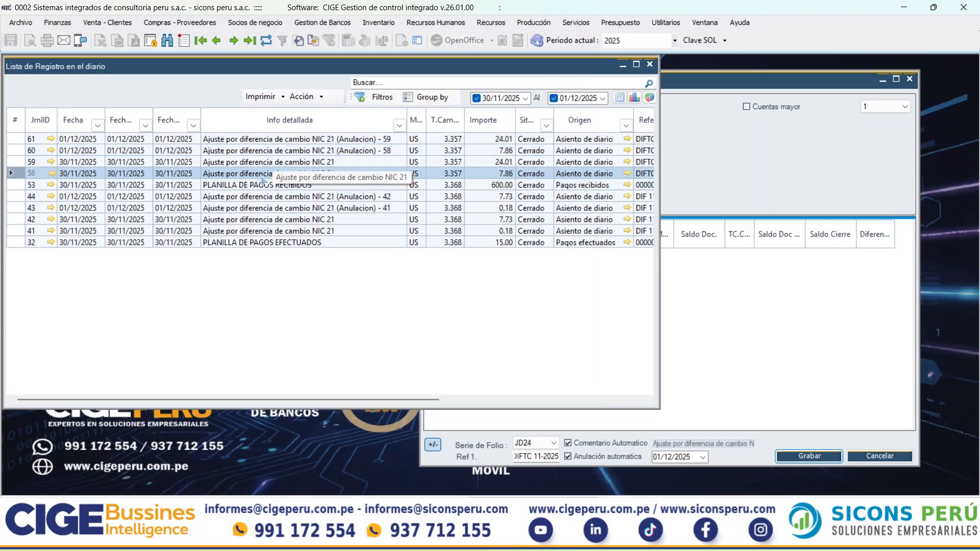
left_click(272, 152)
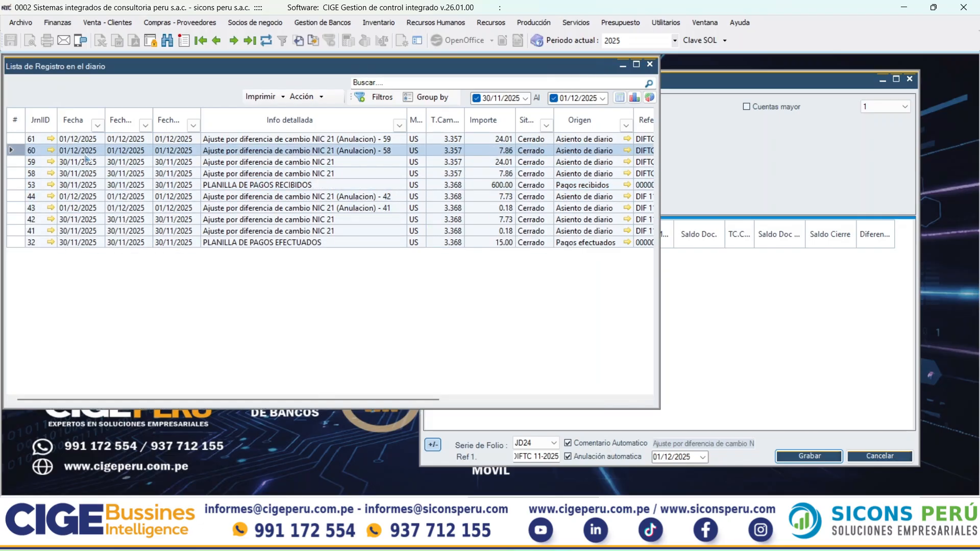
left_click(292, 174)
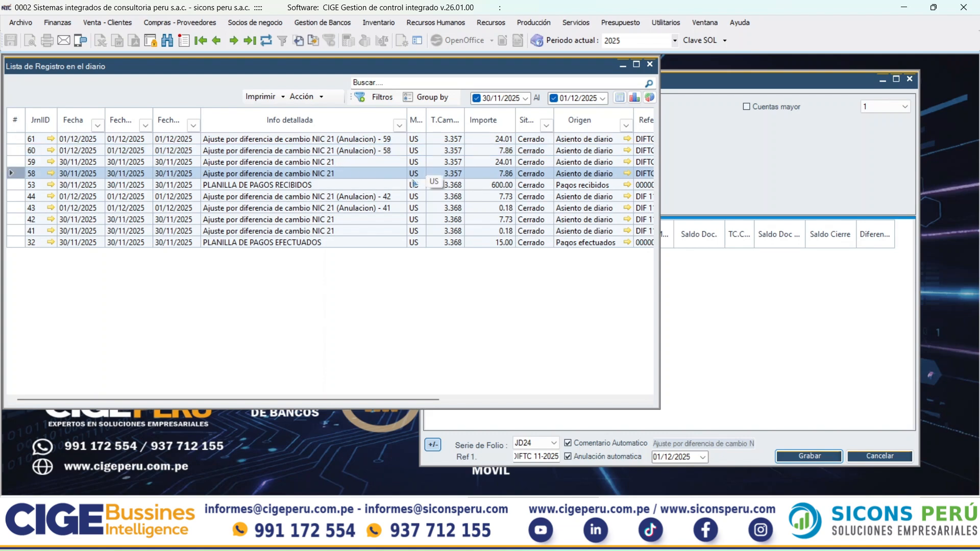
left_click(278, 152)
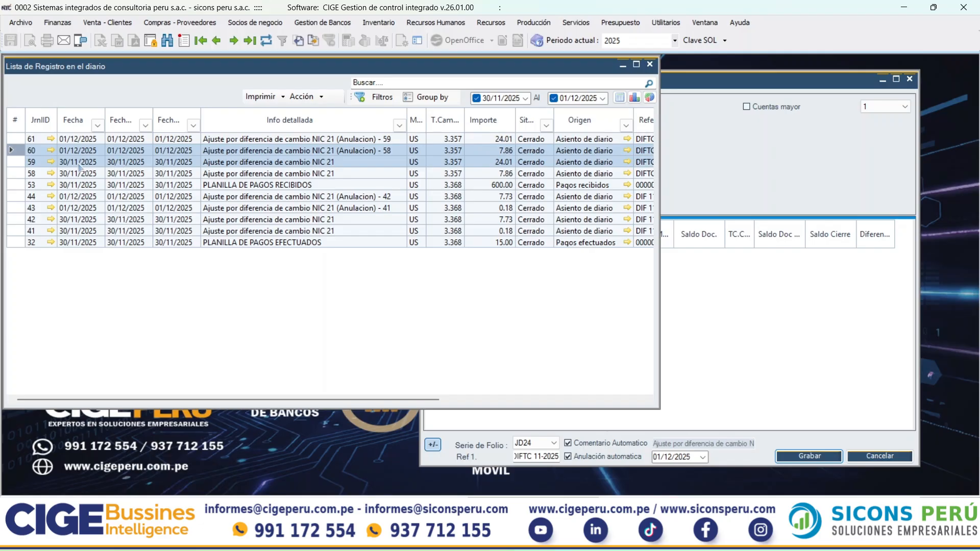
left_click(345, 163)
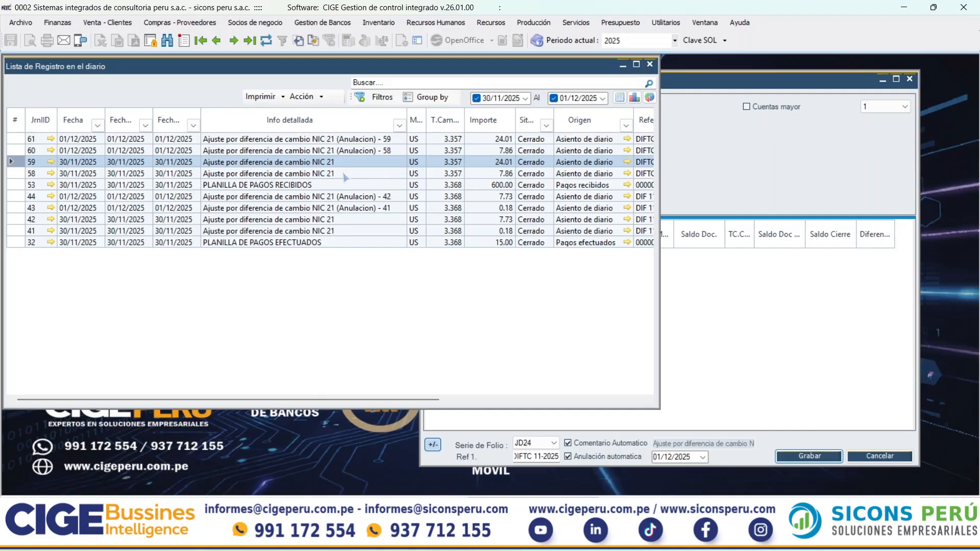
left_click(295, 188)
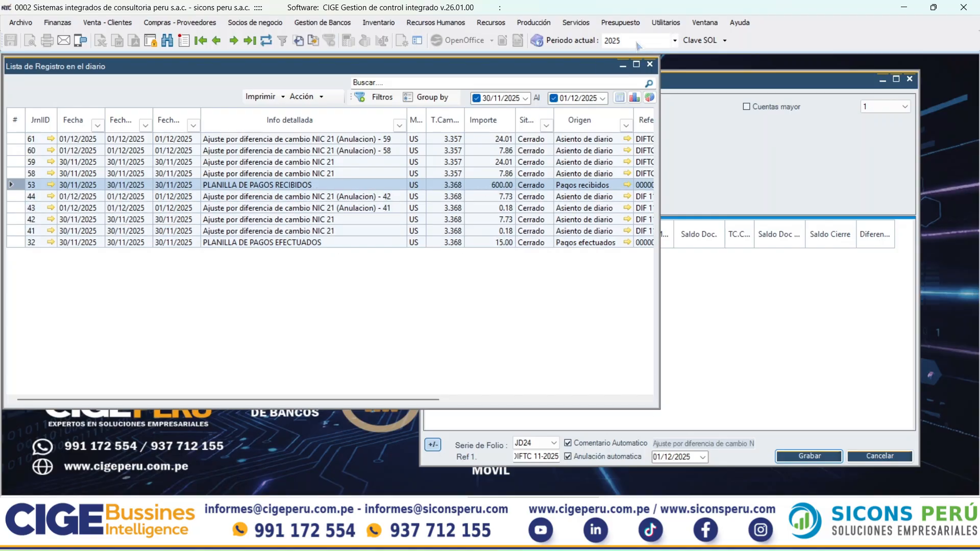
Close the journal list and load the supplier (Proveedor) exchange differences for 30/11/2025
left_click(649, 64)
left_click_drag(658, 81, 482, 105)
left_click(436, 155)
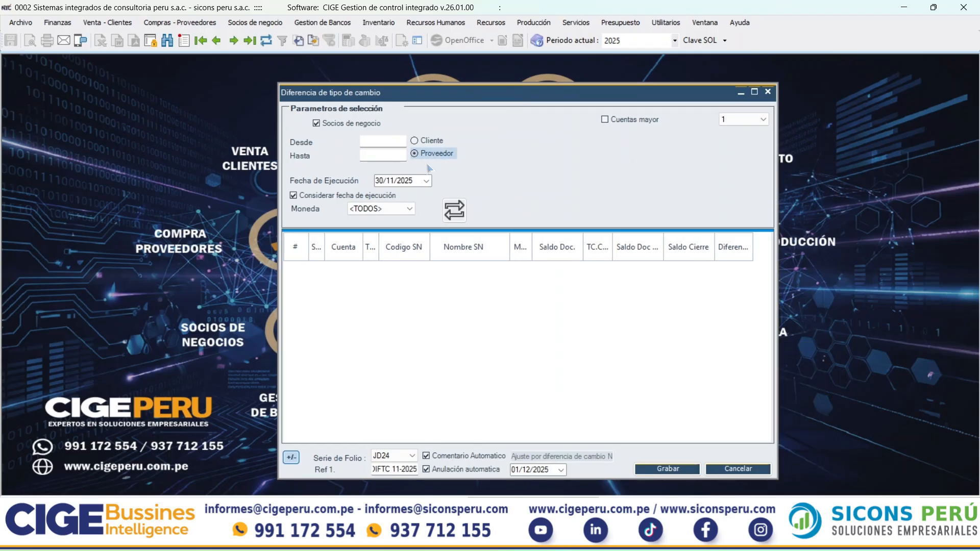
left_click(459, 213)
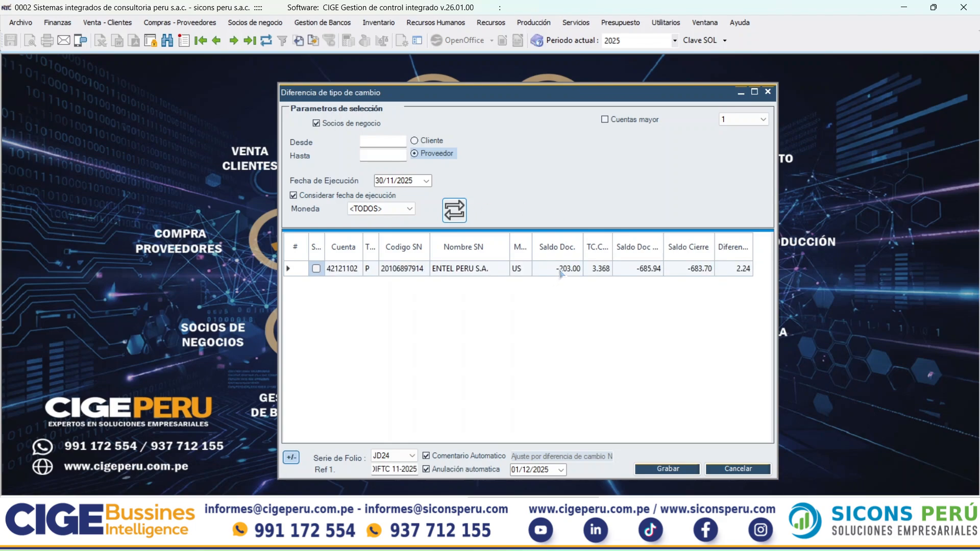
Review ENTEL PERU S.A.'s US-dollar balance and closing rate, mark its row and save the supplier adjustment
left_click_drag(489, 92, 446, 89)
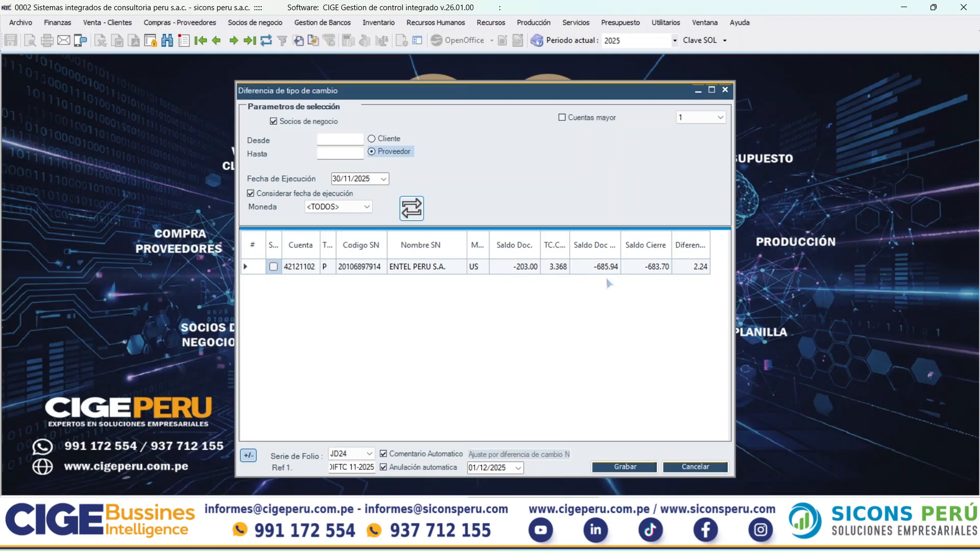
left_click(559, 272)
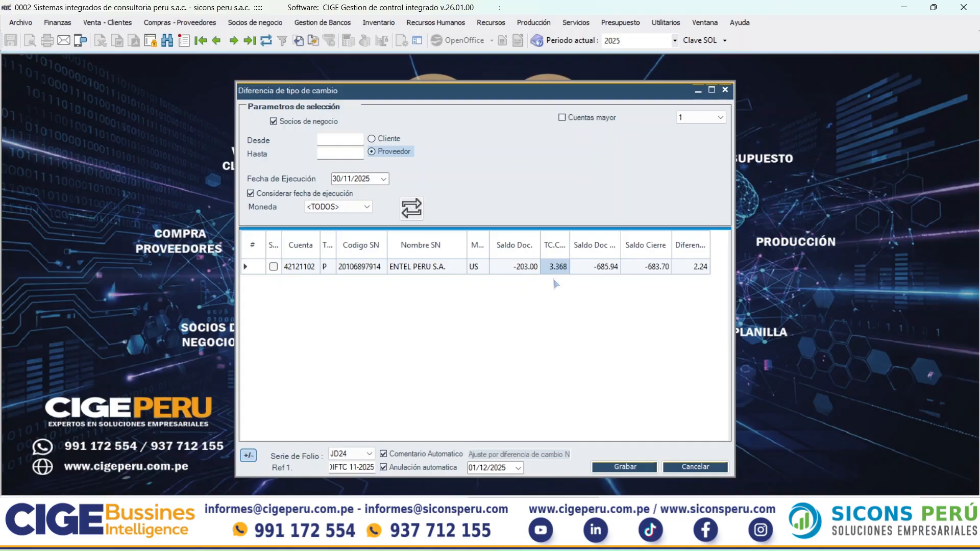
left_click(522, 271)
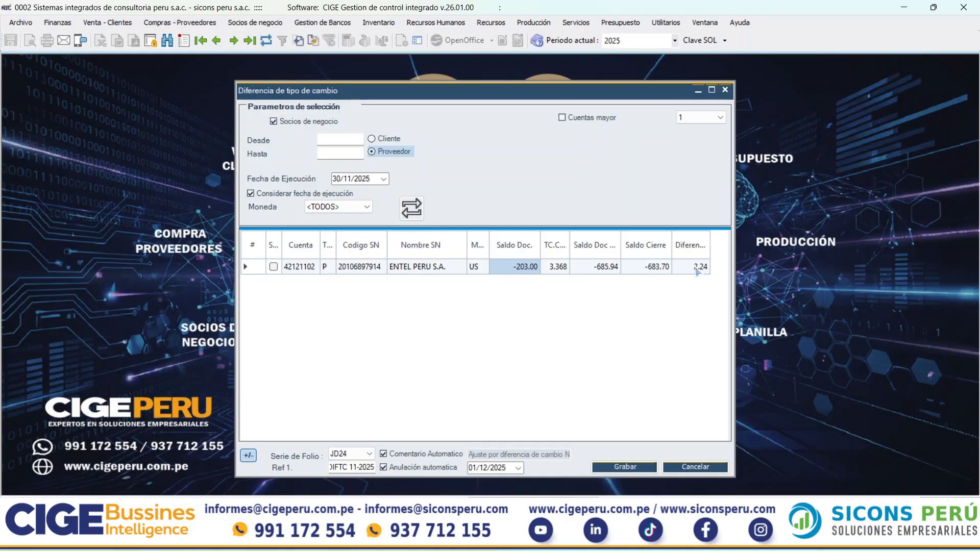
left_click(274, 266)
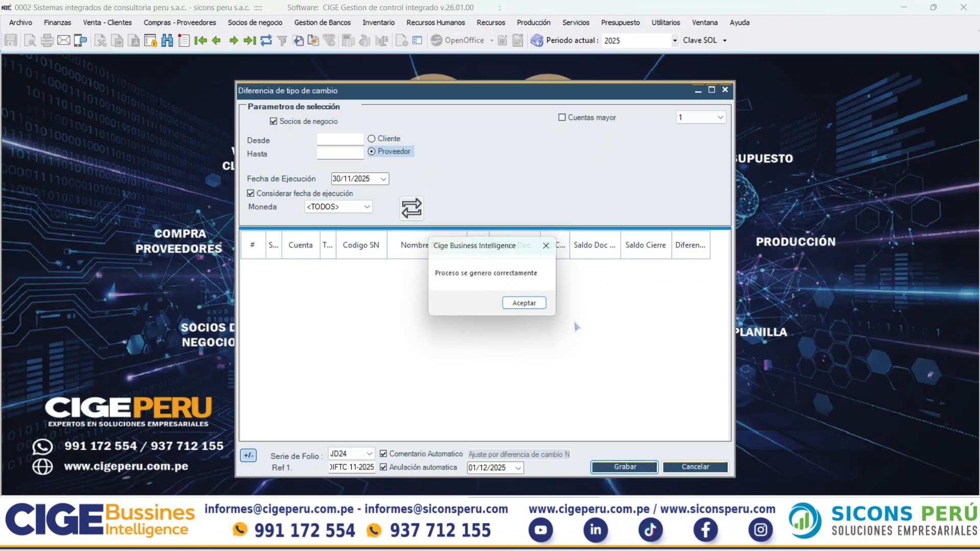
left_click(525, 304)
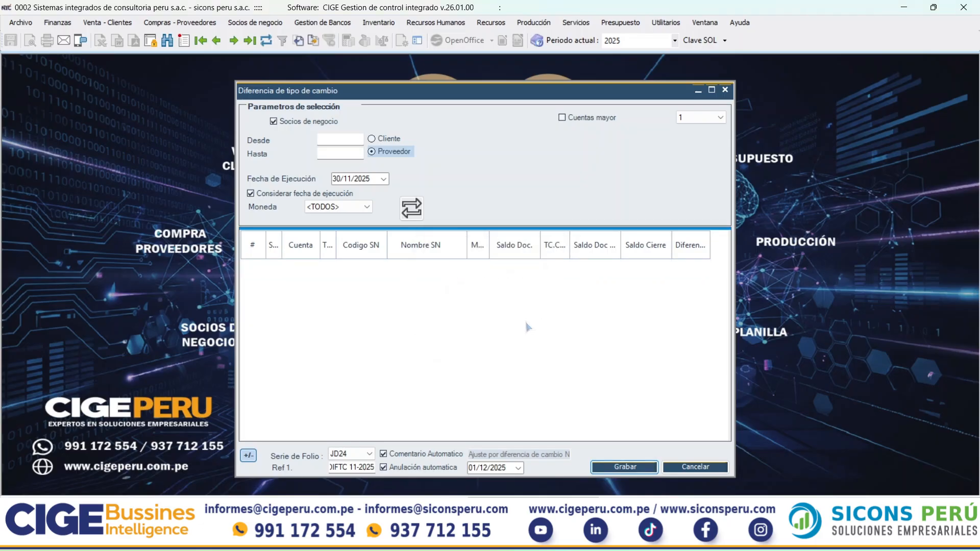
Reopen the list of journal entries with the exchange-difference window moved aside, and set its start date to 30/11/2025
left_click_drag(416, 92, 513, 94)
left_click(57, 23)
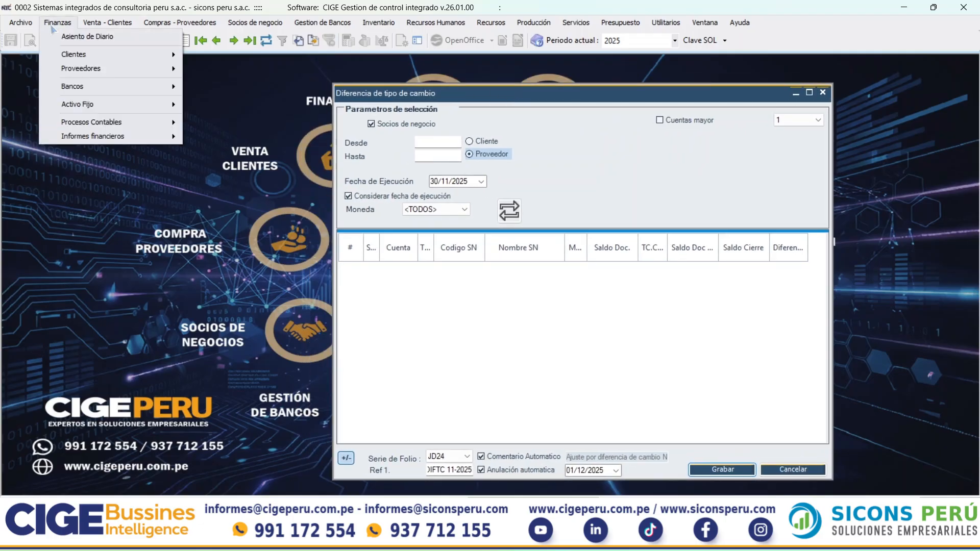
left_click(76, 38)
left_click(497, 99)
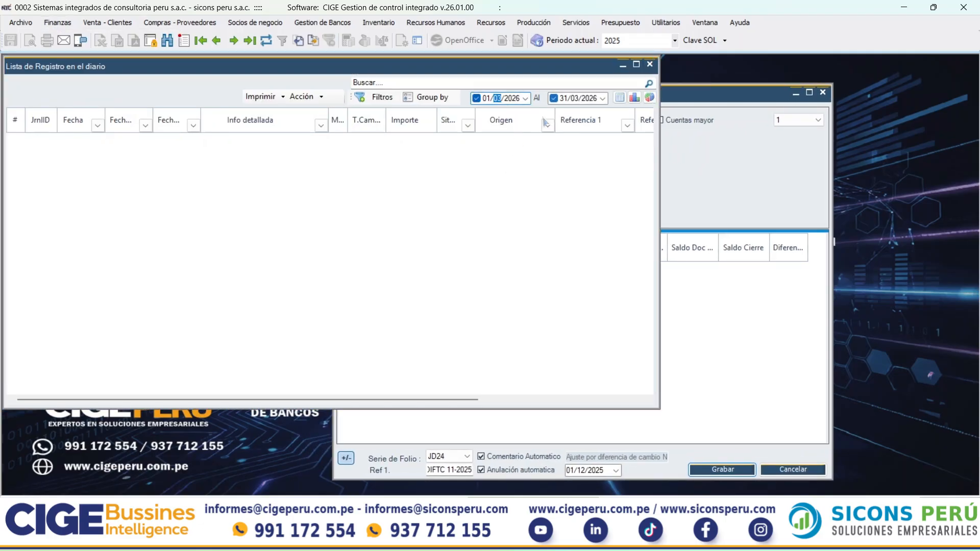
key("Right")
type("2")
key("Left")
key("Left")
type("30")
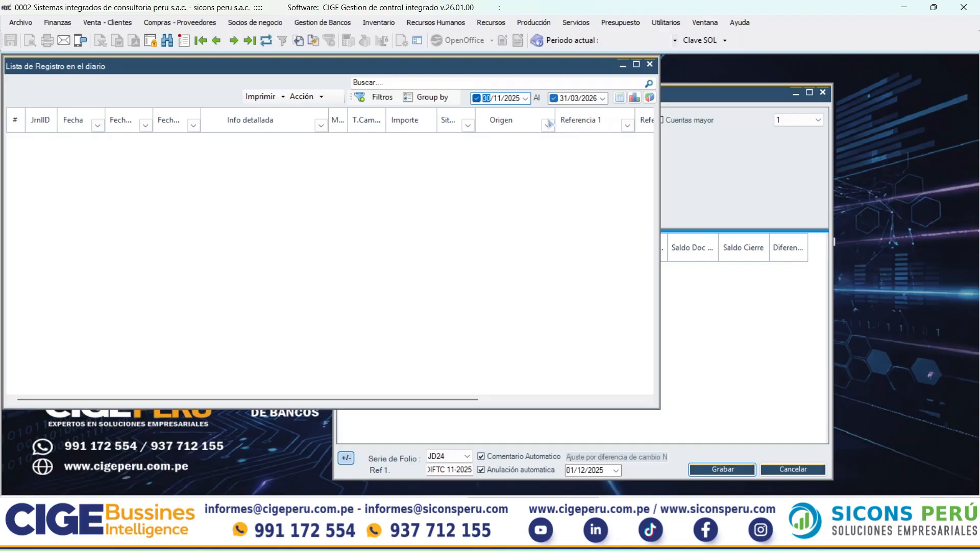
Set the journal list's end date to 01/12/2025
key("Tab")
key("Right")
key("Right")
type("2")
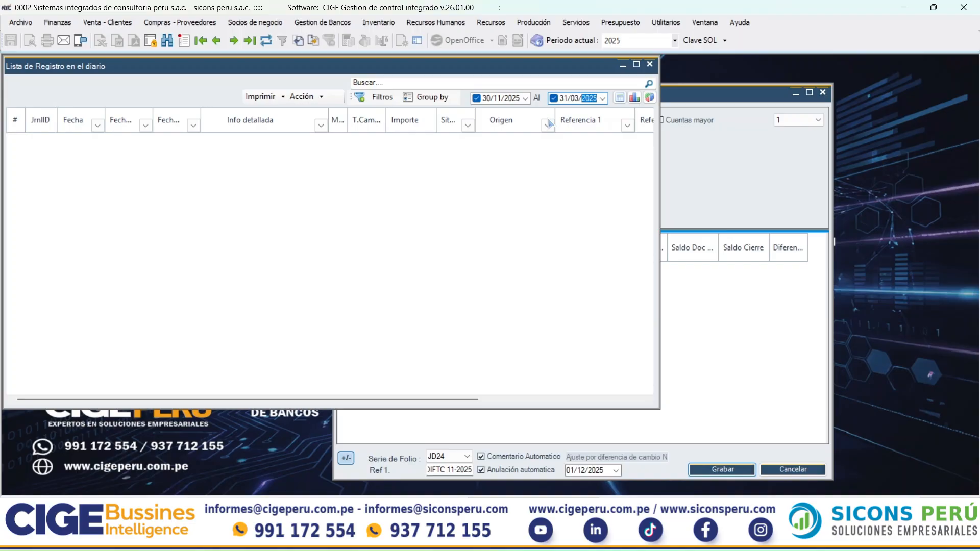
key("Left")
key("Left")
key("Right")
key("Up")
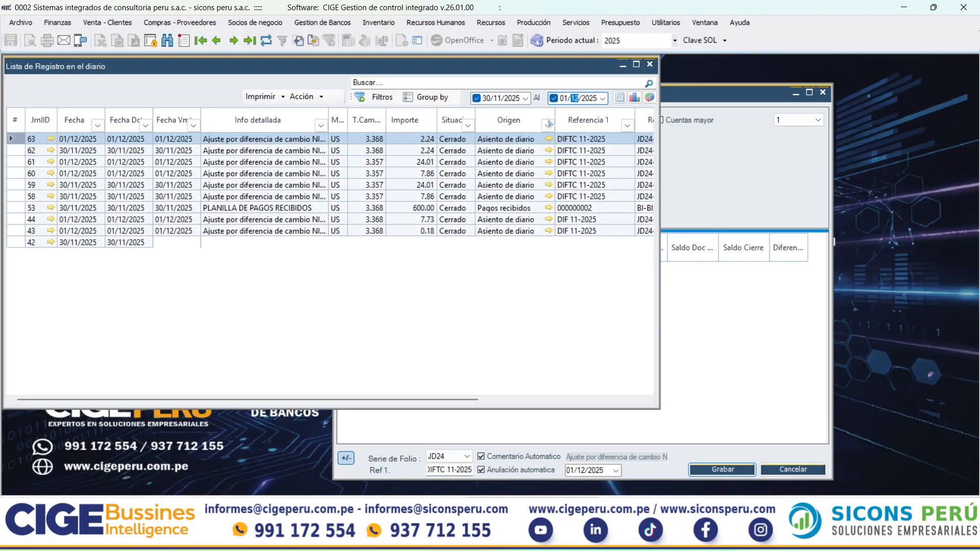
Widen the Info detallada column and reposition the journal list window while reviewing the supplier adjustment entries
left_click_drag(263, 152, 118, 159)
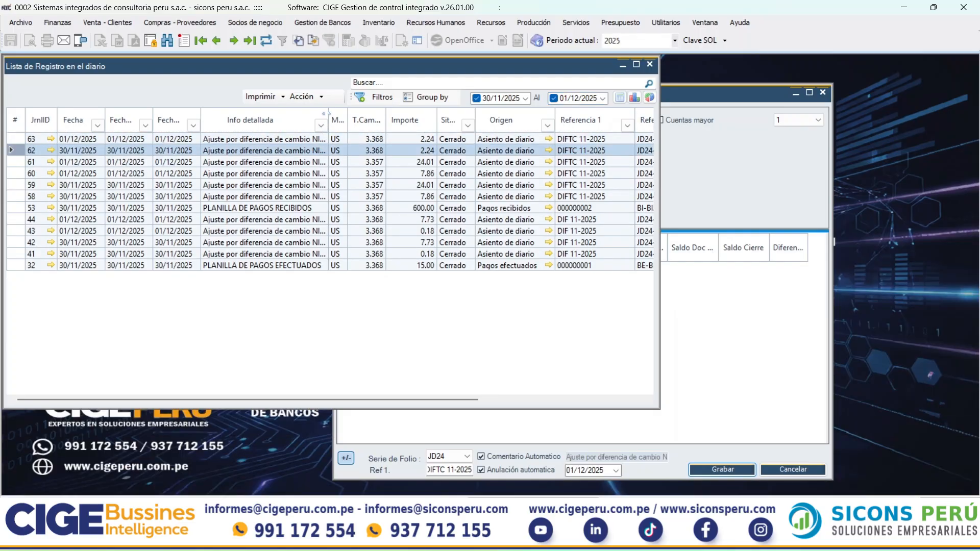
left_click_drag(328, 120, 359, 120)
left_click(341, 141)
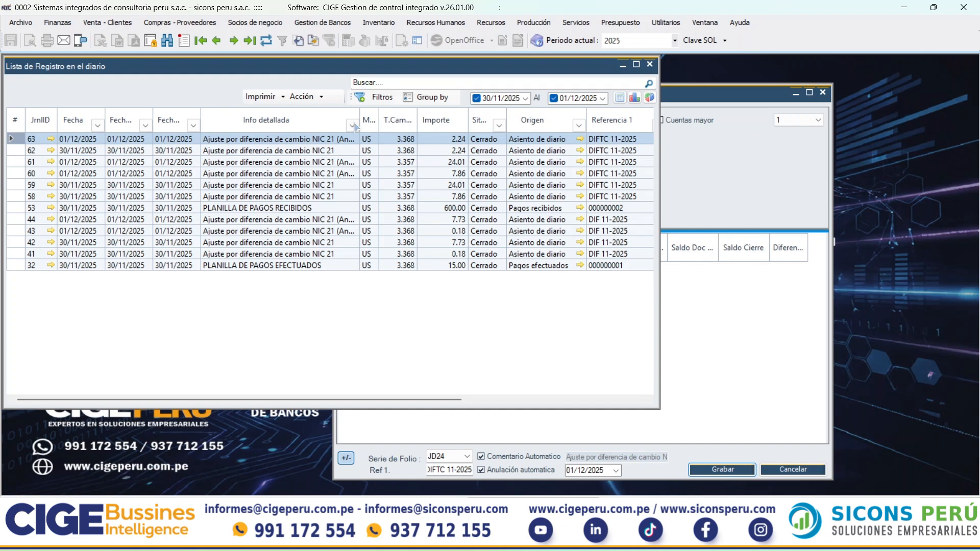
left_click_drag(359, 115, 370, 116)
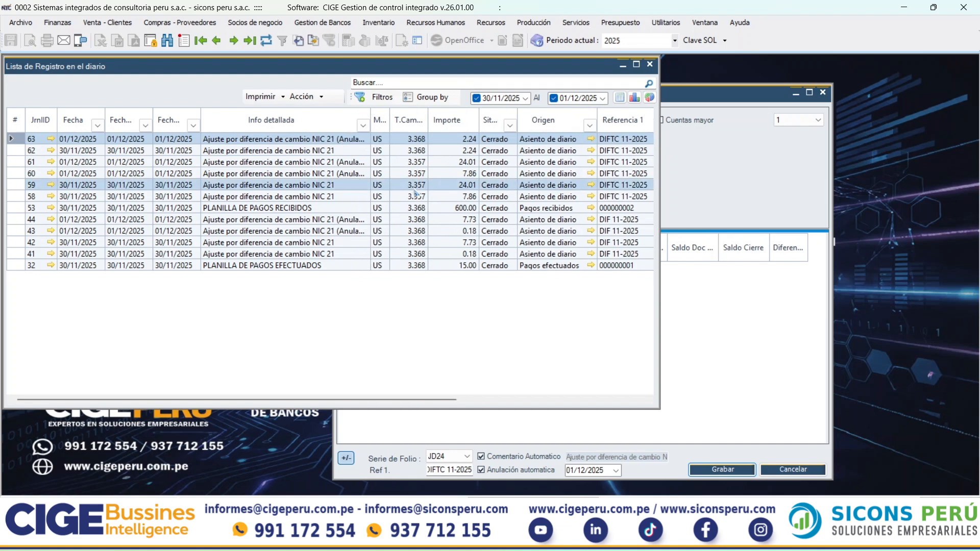
left_click_drag(358, 67, 401, 105)
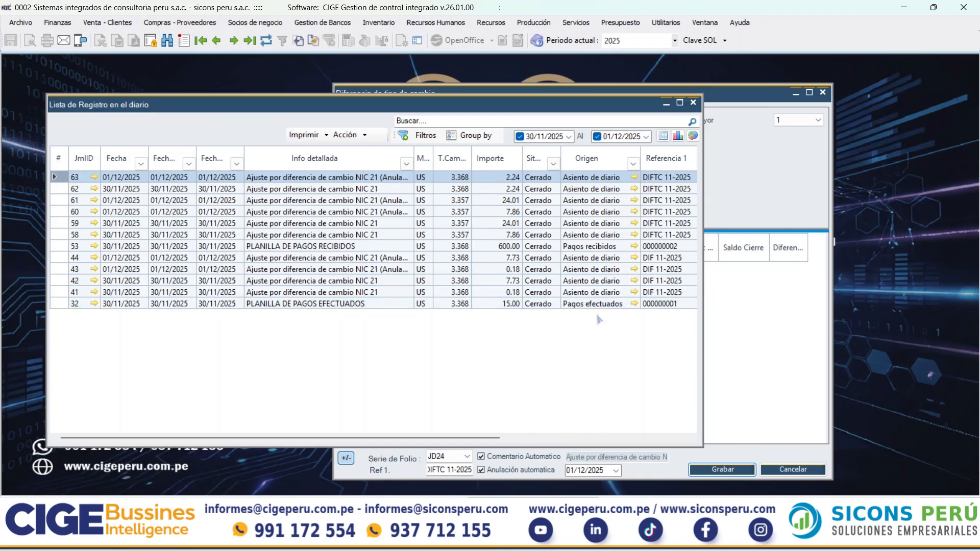
left_click_drag(346, 106, 343, 88)
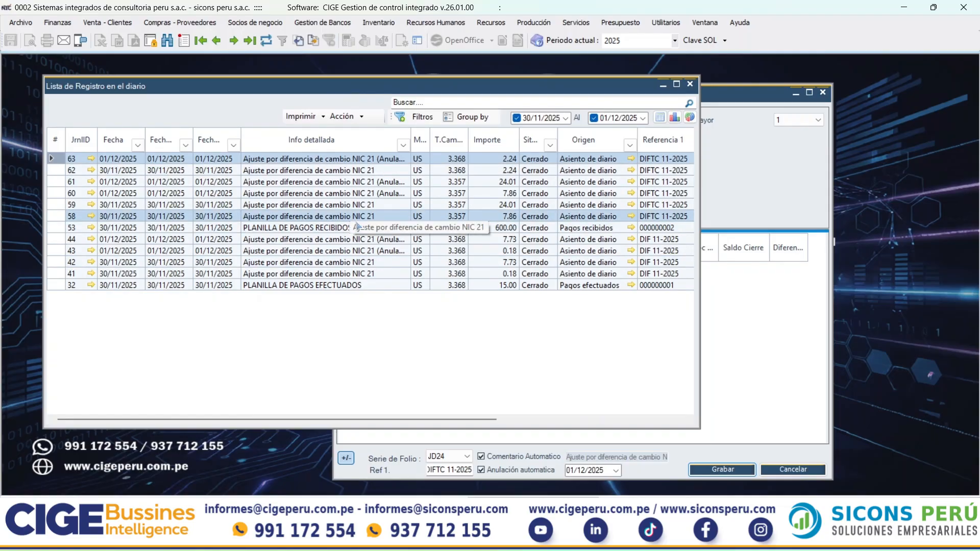
Try to delete the supplier adjustment, journal entry 62 dated 30/11/2025
left_click(347, 170)
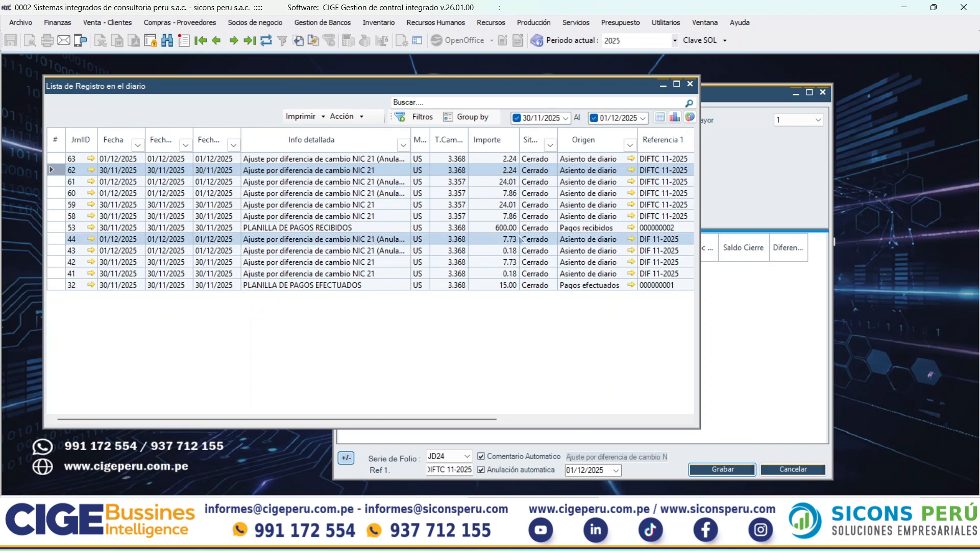
left_click(369, 122)
left_click(368, 177)
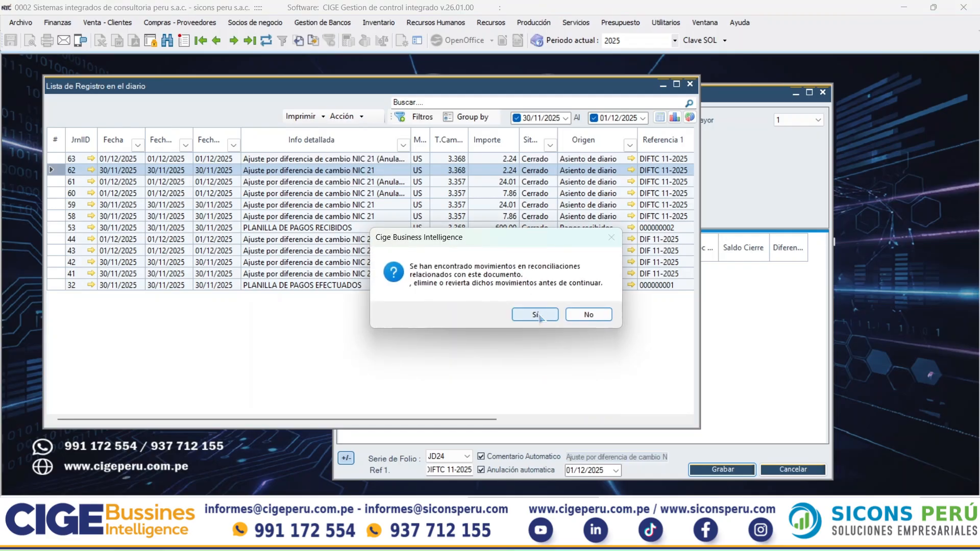
left_click(588, 314)
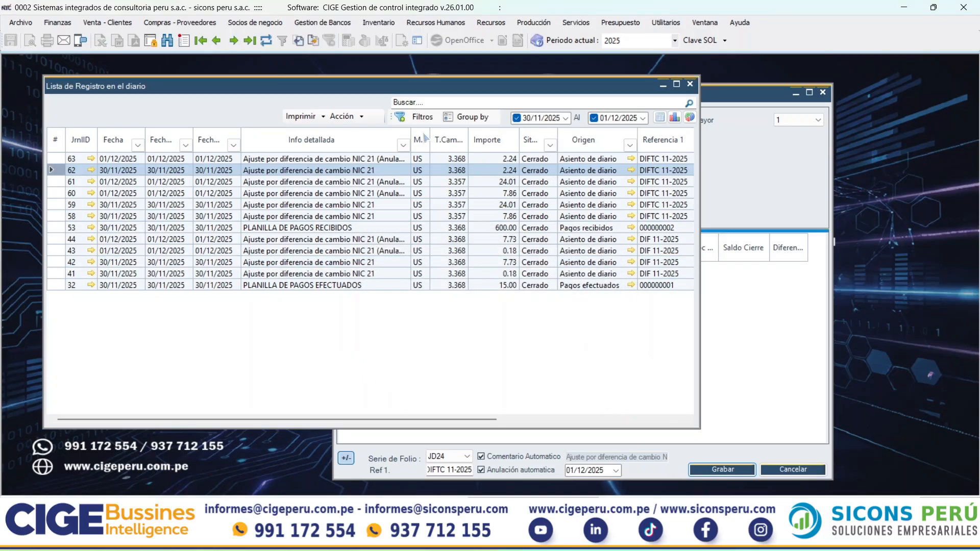
Widen the Info detallada column to show full descriptions and match each cancellation with its original adjustment entry
left_click_drag(412, 142, 450, 131)
left_click(398, 160)
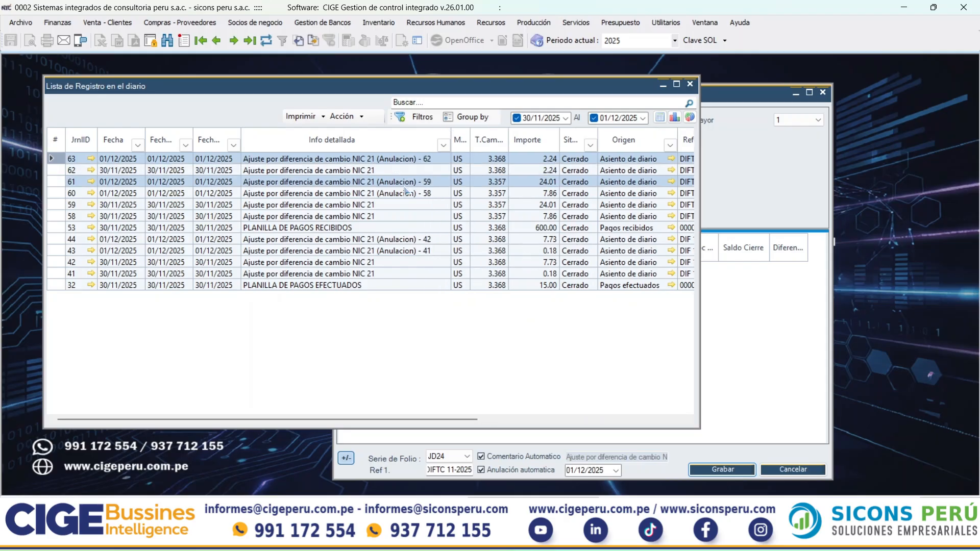
left_click(364, 173)
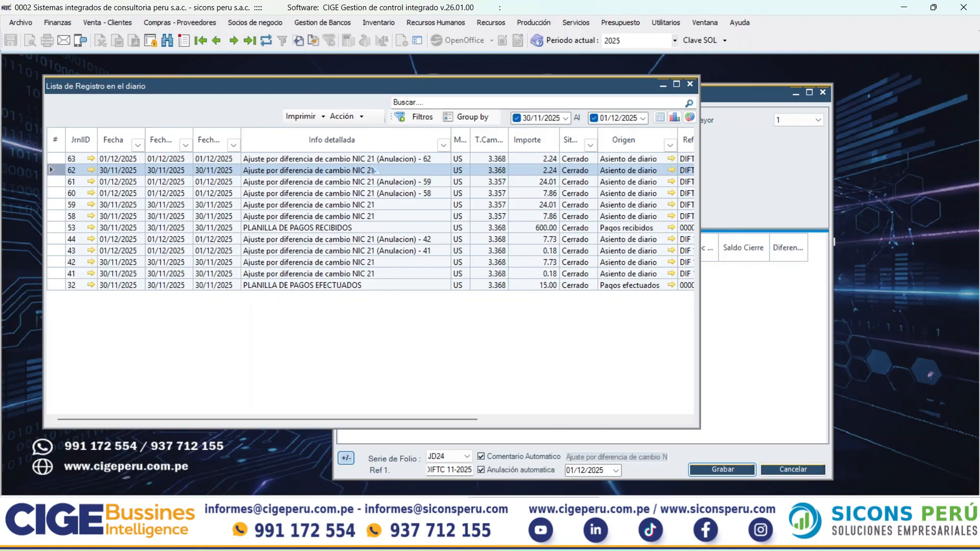
Delete journal entry 63, the 01/12/2025 cancellation of supplier adjustment 62
left_click(378, 162, "shift")
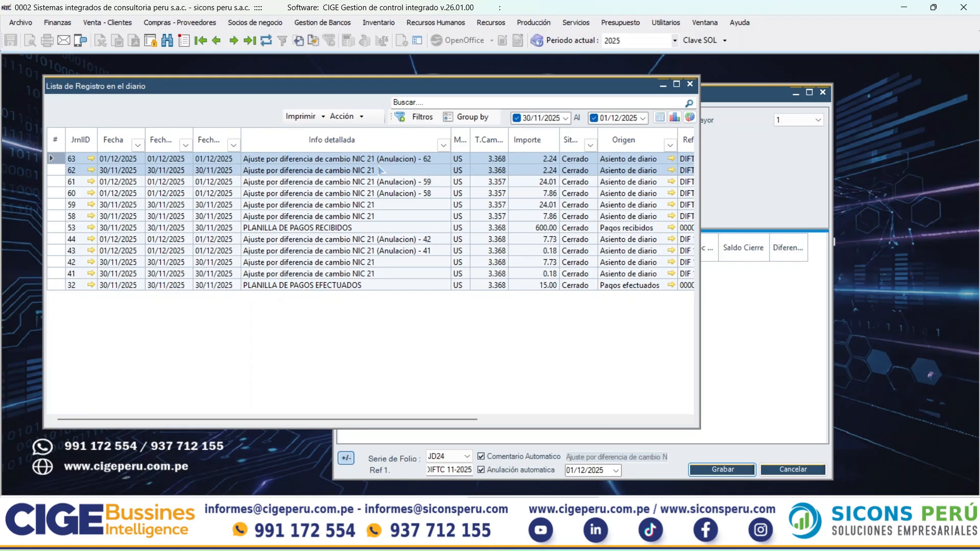
left_click(364, 117)
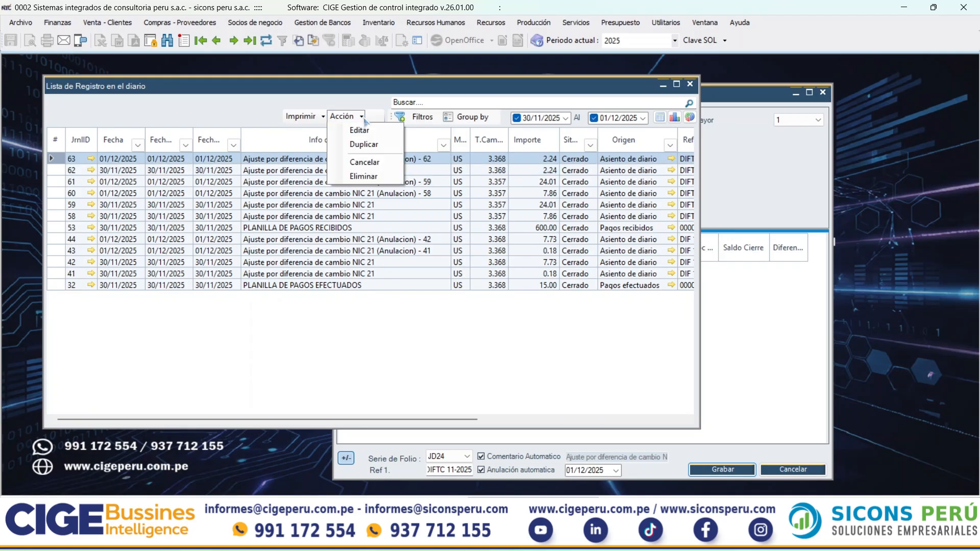
left_click(362, 177)
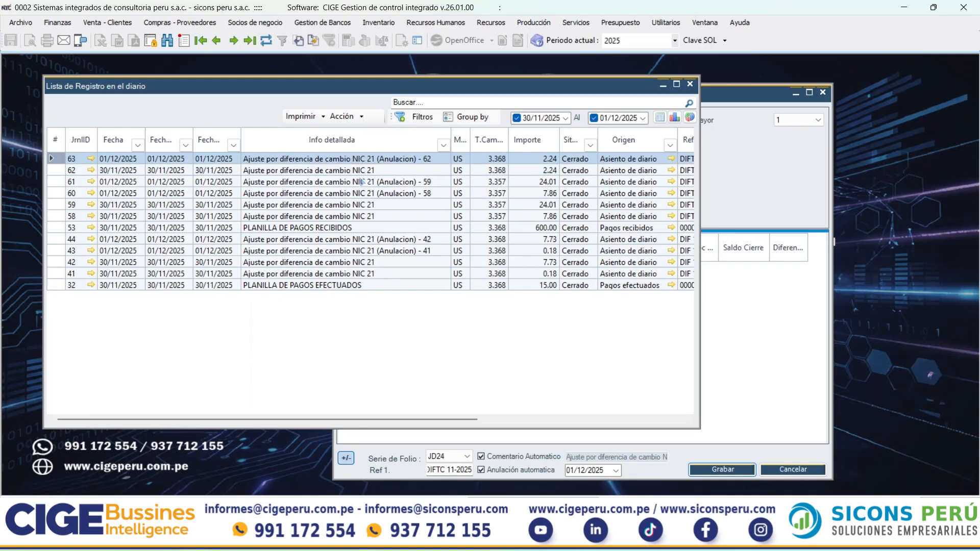
left_click(529, 313)
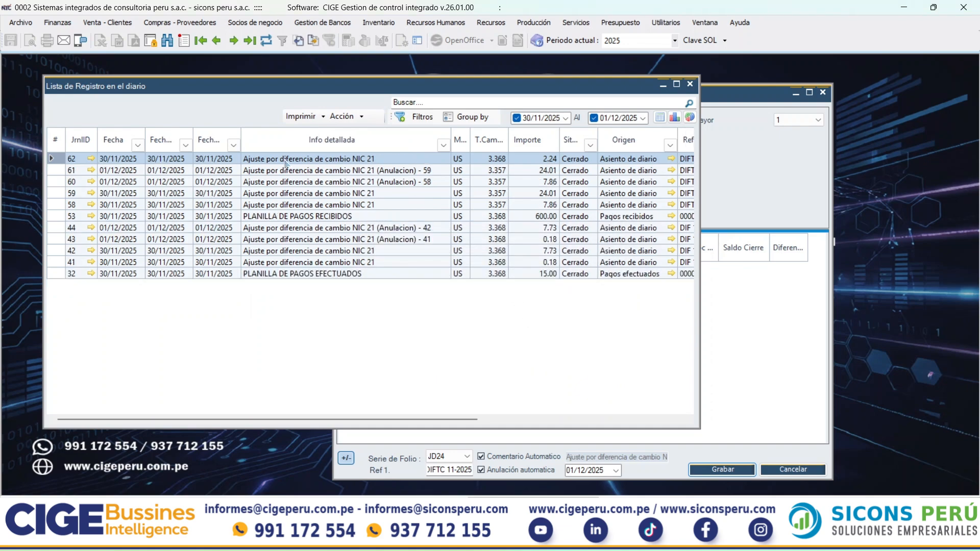
Delete the supplier adjustment, journal entry 62 dated 30/11/2025
left_click(342, 116)
left_click(363, 177)
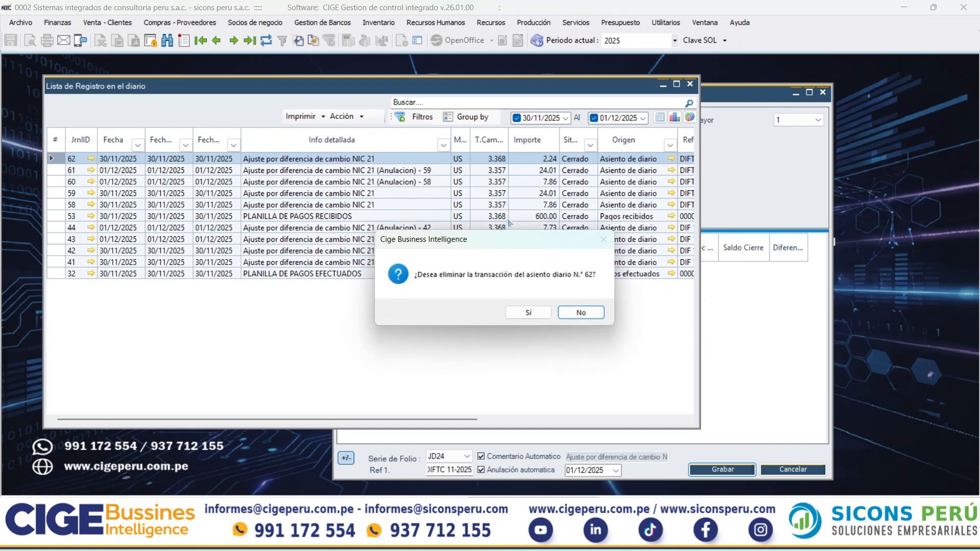
left_click(529, 312)
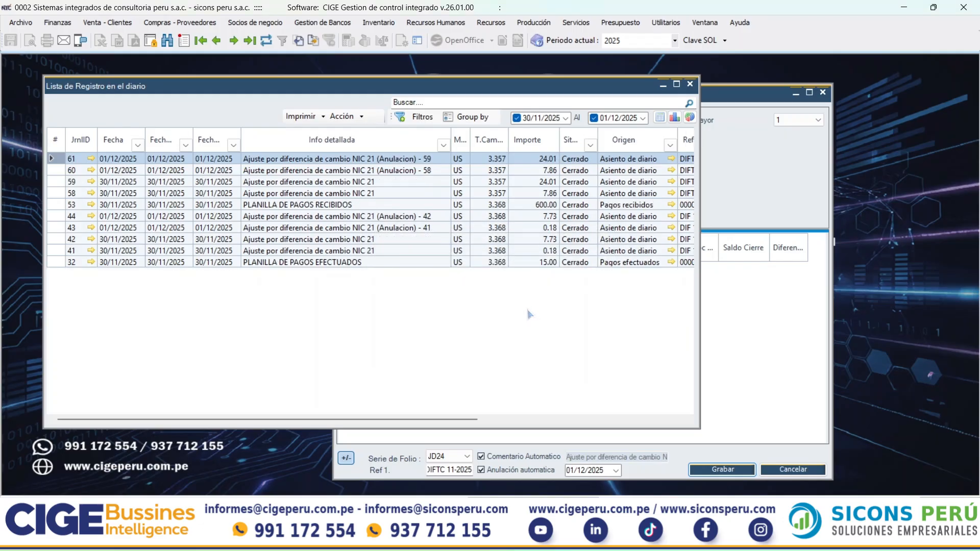
Recalculate the suppliers' exchange differences in all currencies with execution date 30/11/2025
left_click(743, 161)
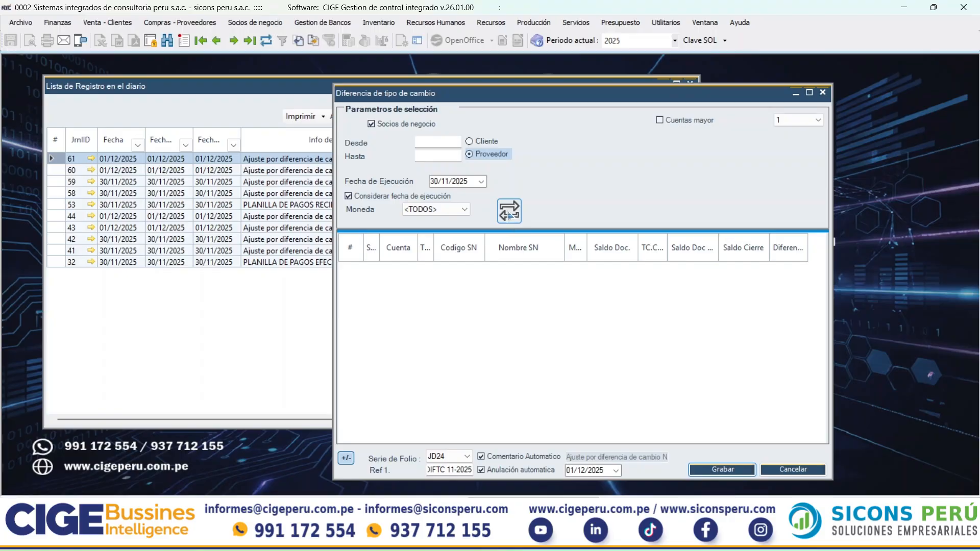
left_click(509, 216)
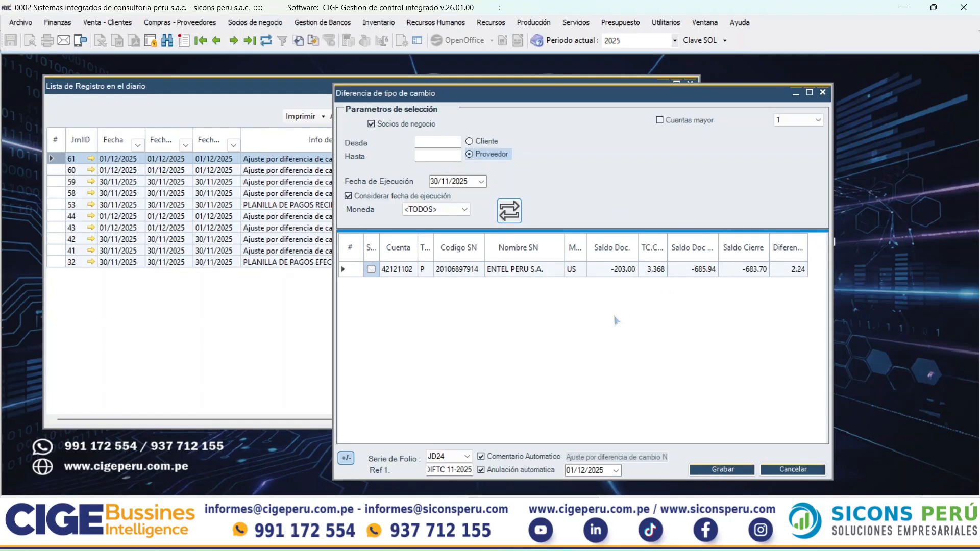
left_click(617, 274)
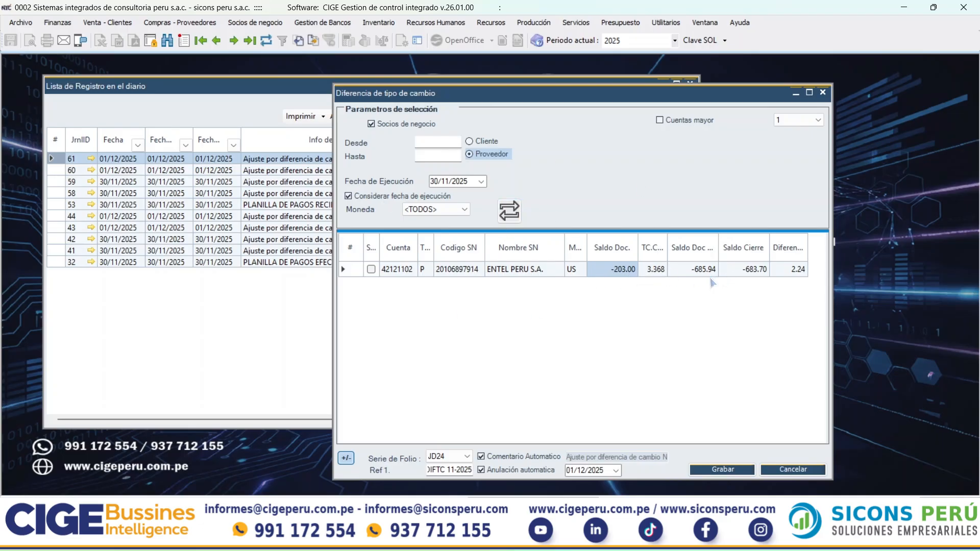
Select the ENTEL PERU S.A. difference, save its adjustment with automatic cancellation dated 01/12/2025, and locate the adjustment entry in the journal list
left_click(371, 270)
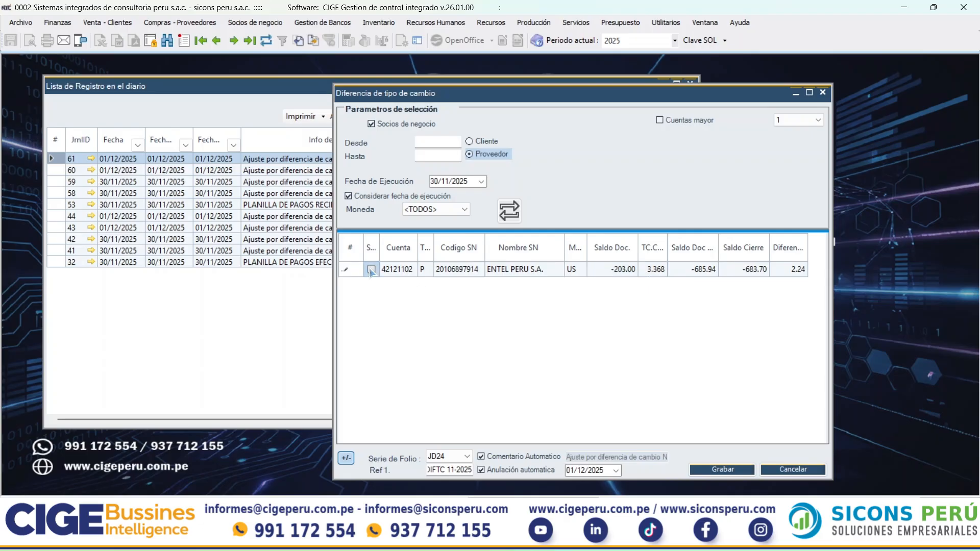
left_click(371, 270)
left_click_drag(494, 94, 487, 75)
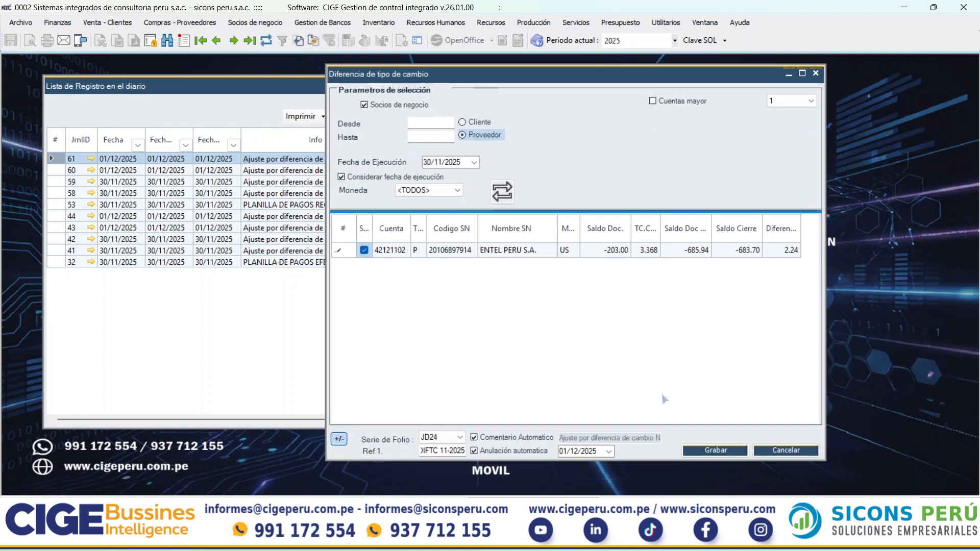
left_click(714, 451)
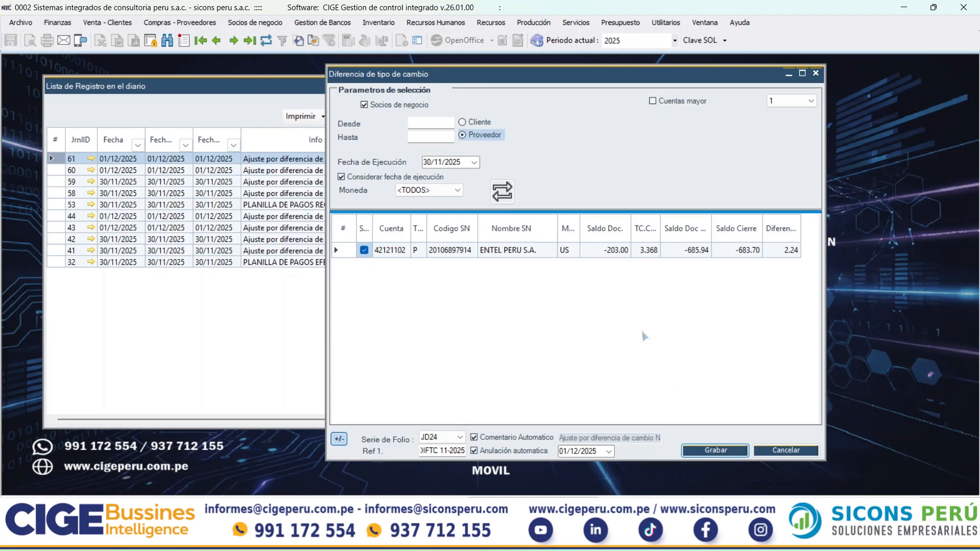
left_click(525, 305)
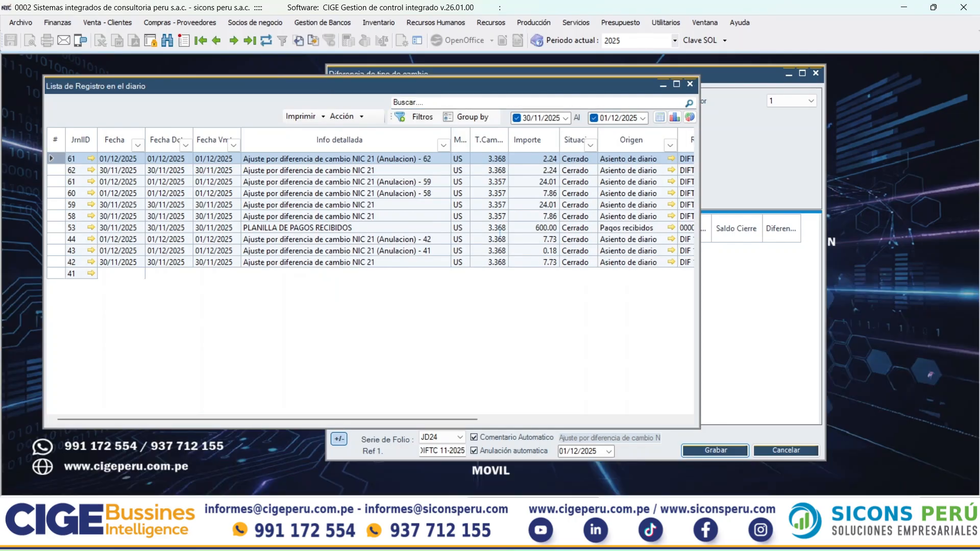
left_click(287, 174)
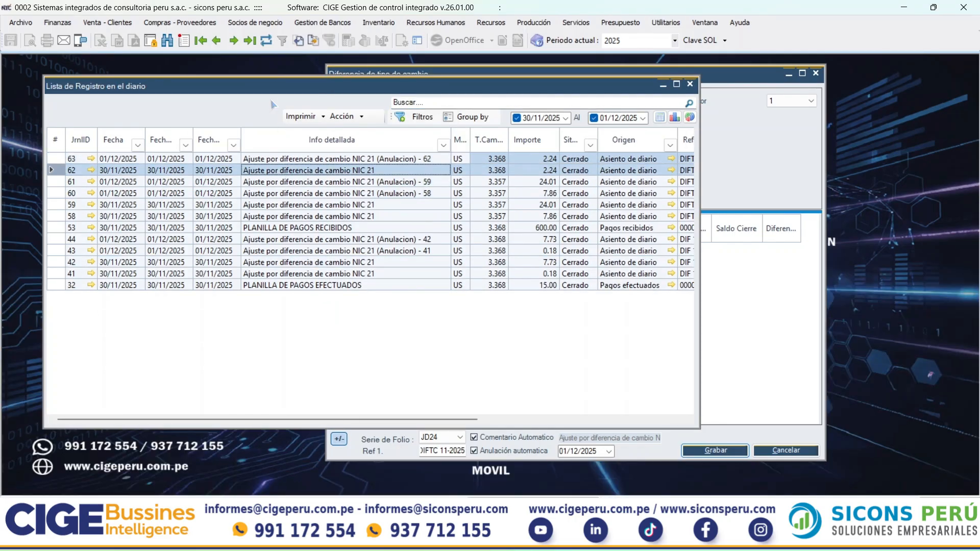
Switch the exchange-difference selection from business partners to general ledger accounts (Cuentas mayor), keeping the journal list visible beside it
left_click_drag(533, 88, 531, 132)
left_click(547, 101)
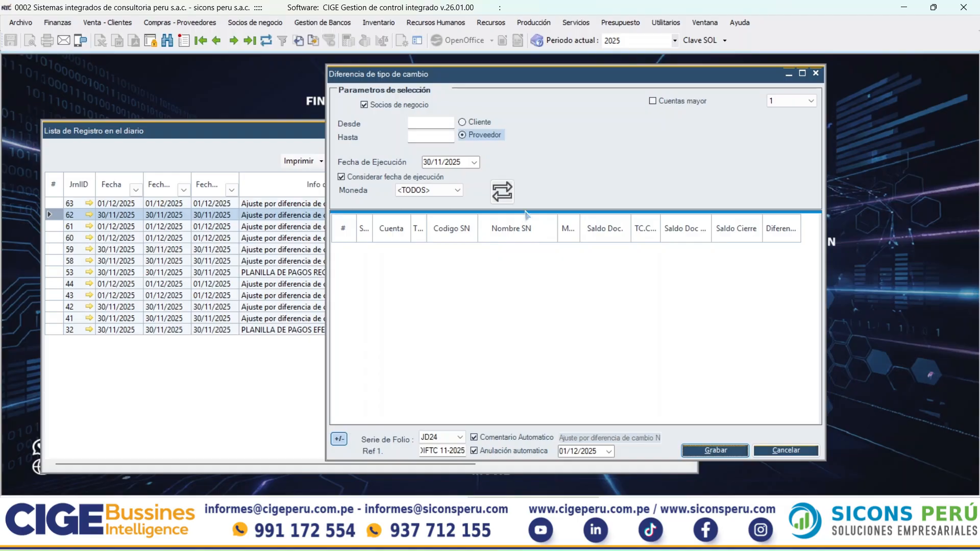
left_click_drag(618, 79, 568, 86)
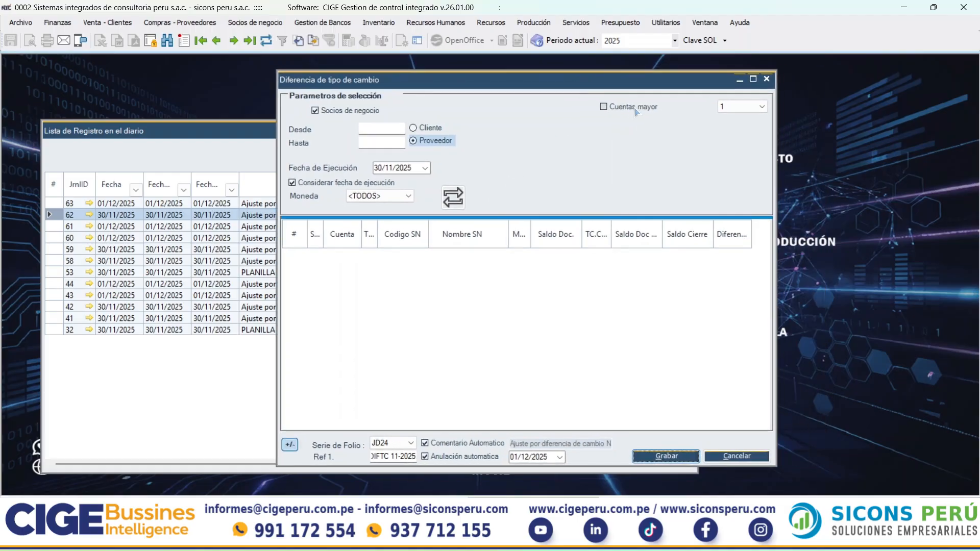
left_click(636, 108)
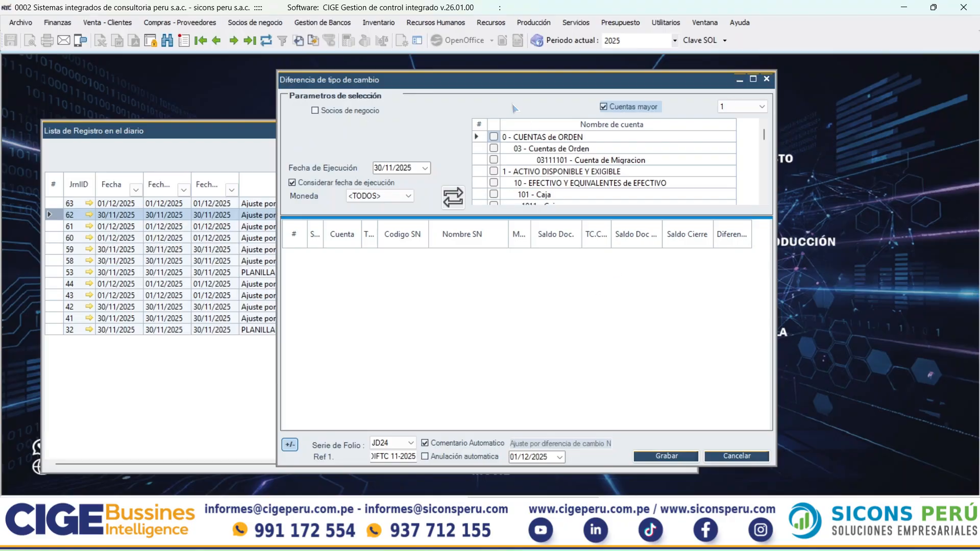
left_click_drag(507, 84, 607, 83)
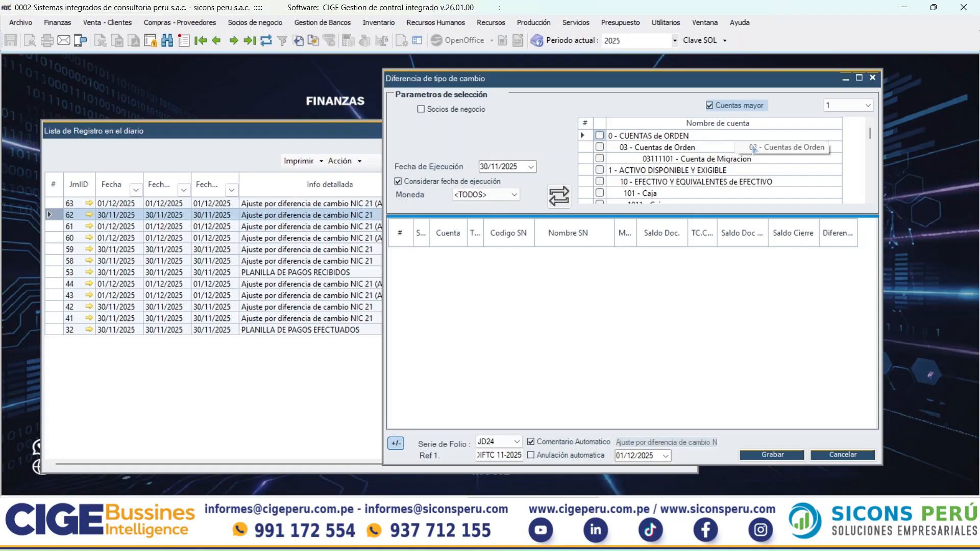
left_click_drag(615, 84, 622, 85)
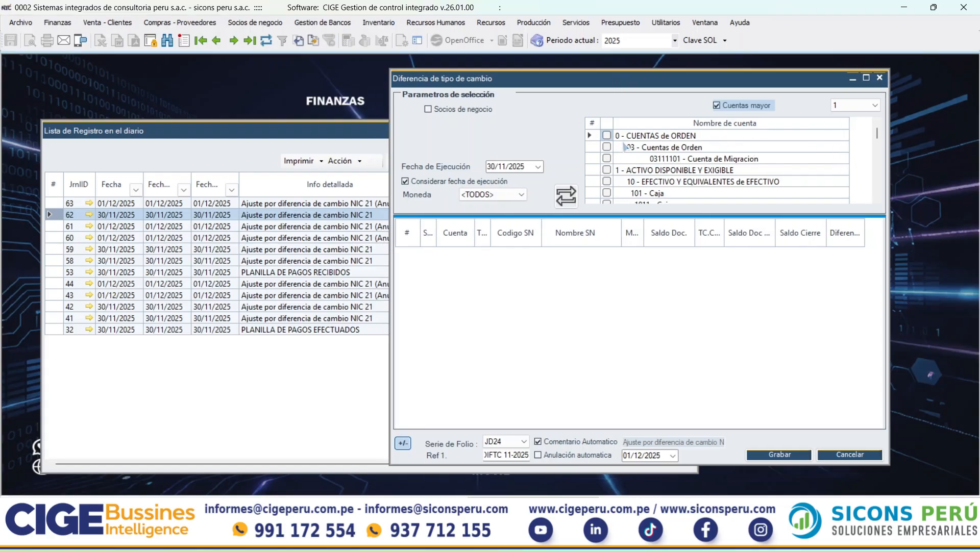
Examine the Banco Scotiabank M.E. account in the chart of accounts for its currency and NIC 21 exchange-difference adjustment settings
left_click(20, 23)
mouse_move(93, 69)
mouse_move(181, 64)
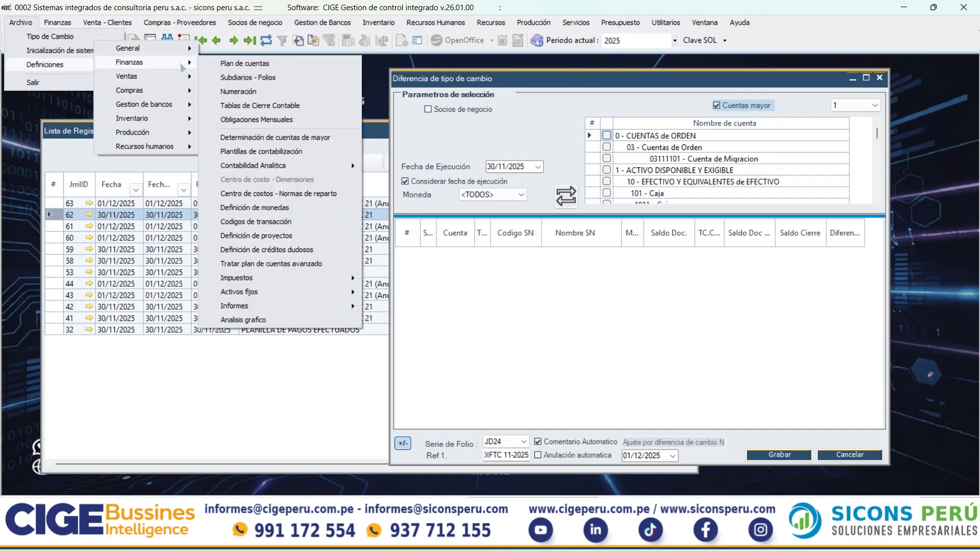
left_click(228, 63)
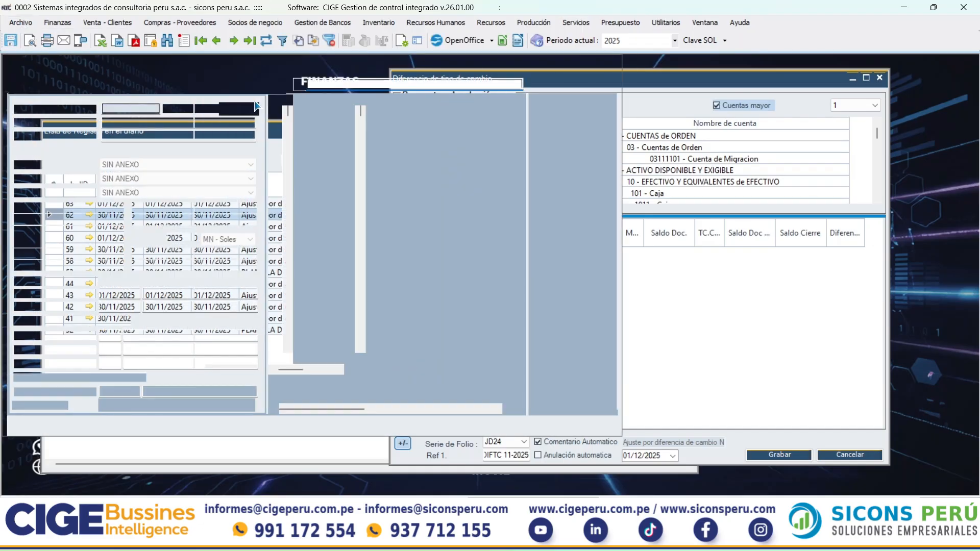
scroll(383, 263, "down", 3)
left_click(411, 273)
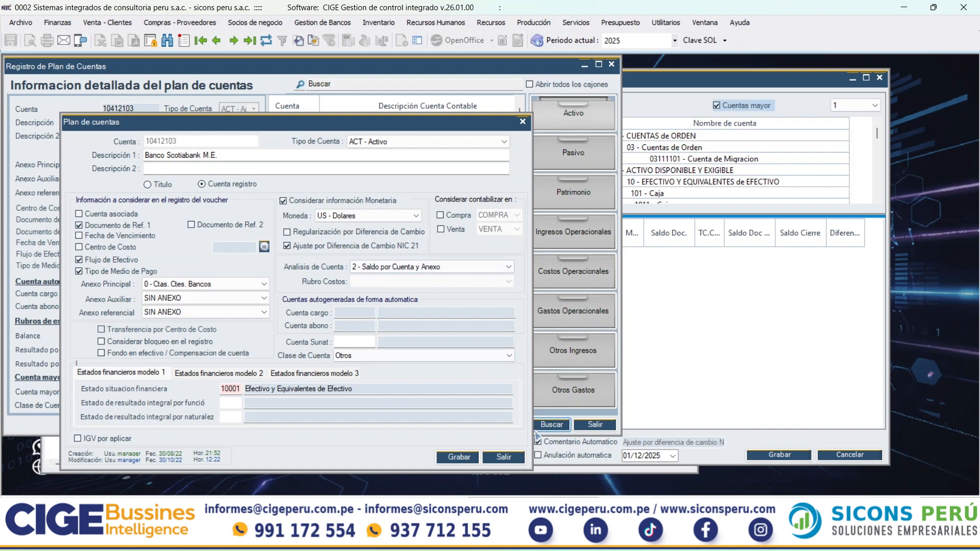
left_click(504, 458)
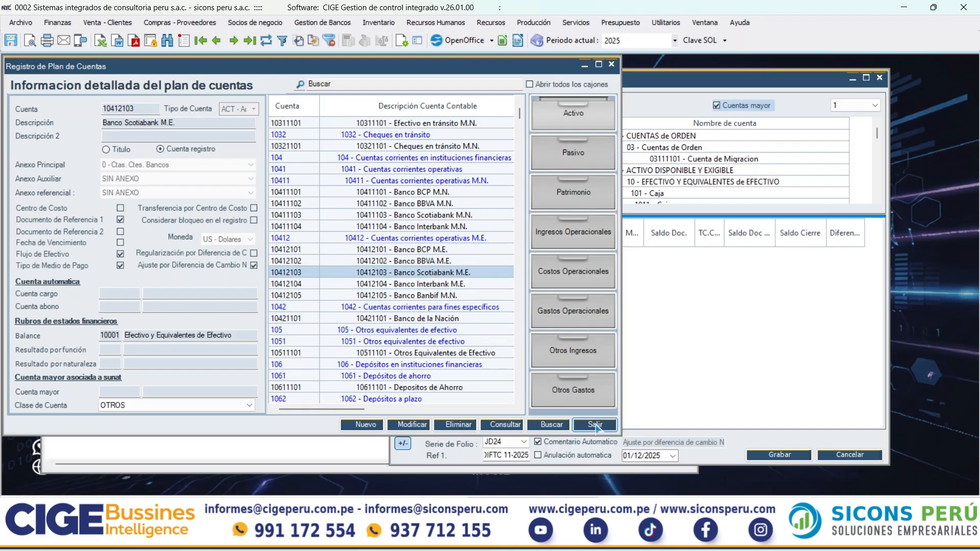
left_click(595, 425)
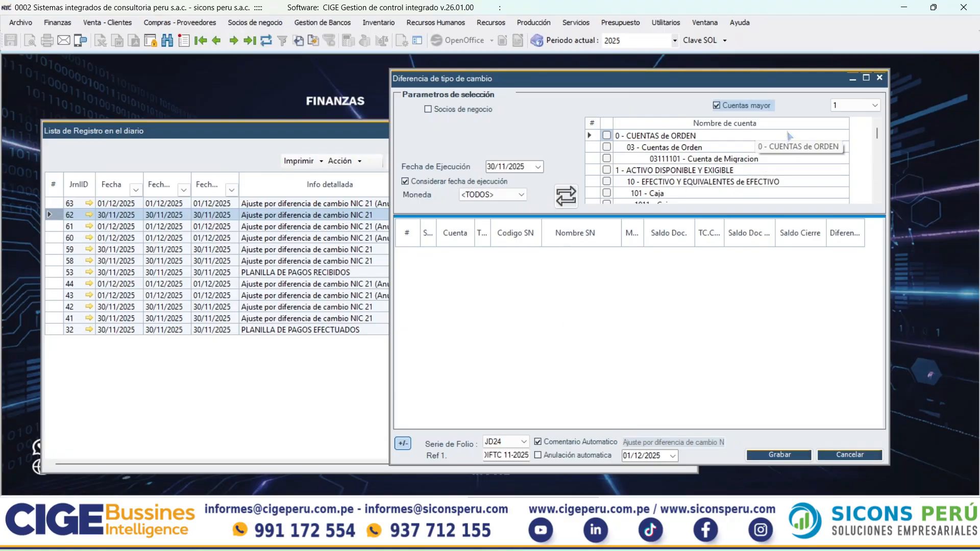
Show the ledger accounts at level 2 and calculate the 30/11/2025 exchange differences for 10 - EFECTIVO Y EQUIVALENTES de EFECTIVO
left_click_drag(687, 81, 657, 78)
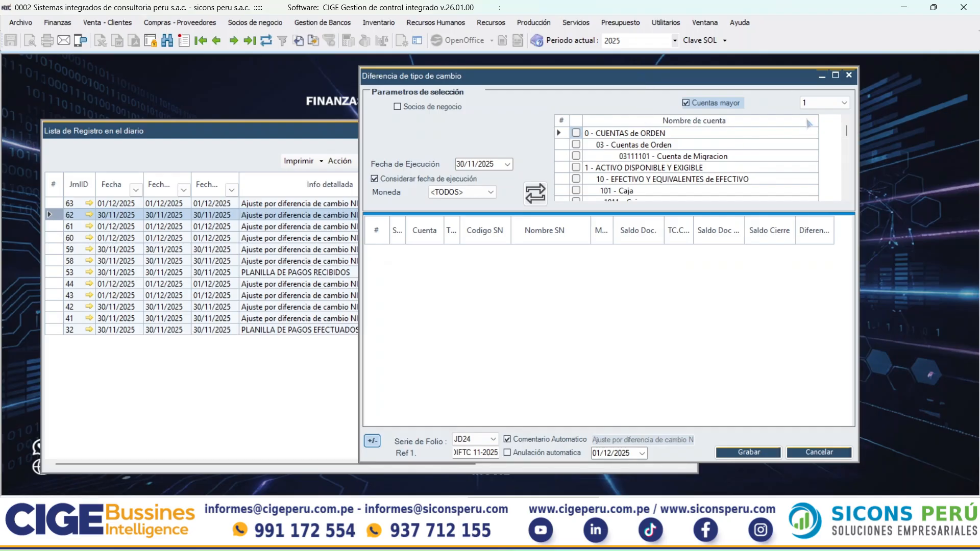
left_click(821, 107)
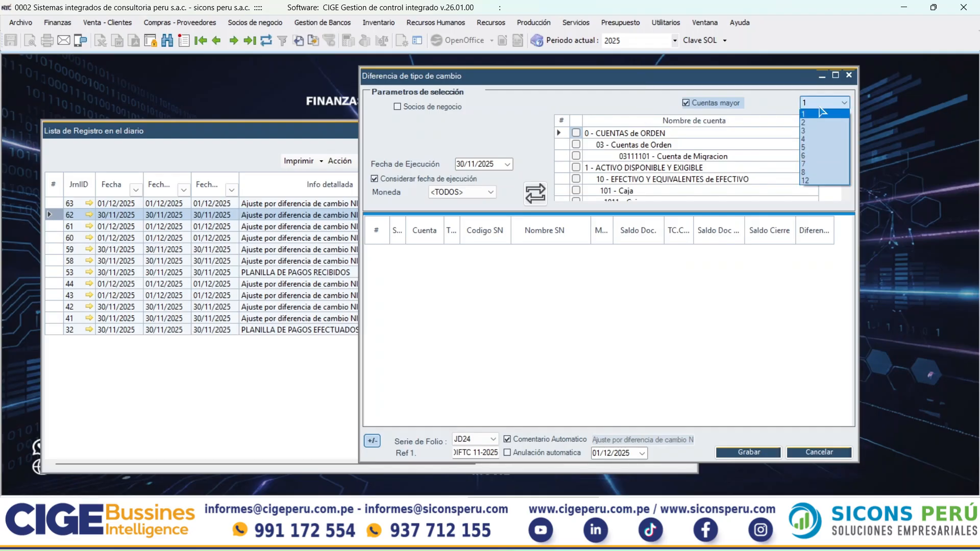
left_click(805, 123)
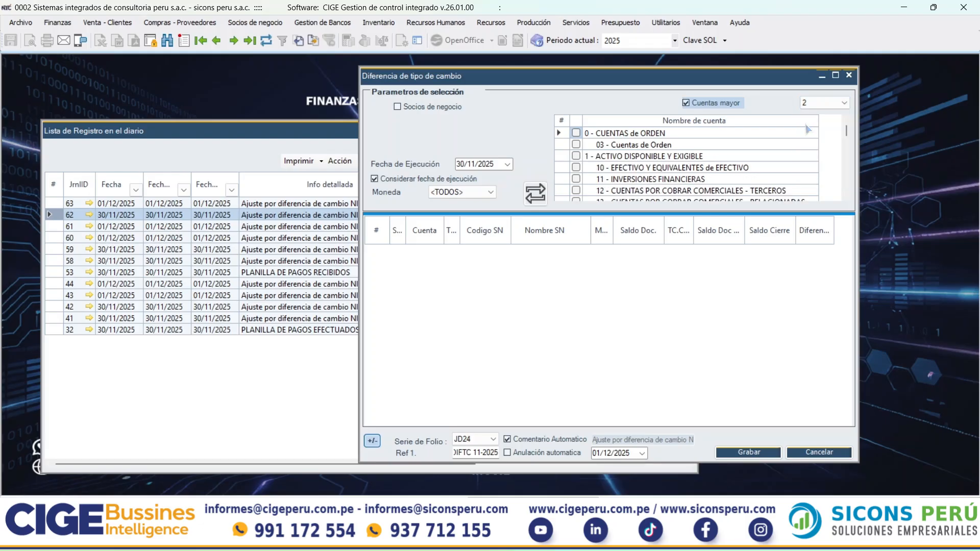
left_click(576, 168)
left_click(537, 203)
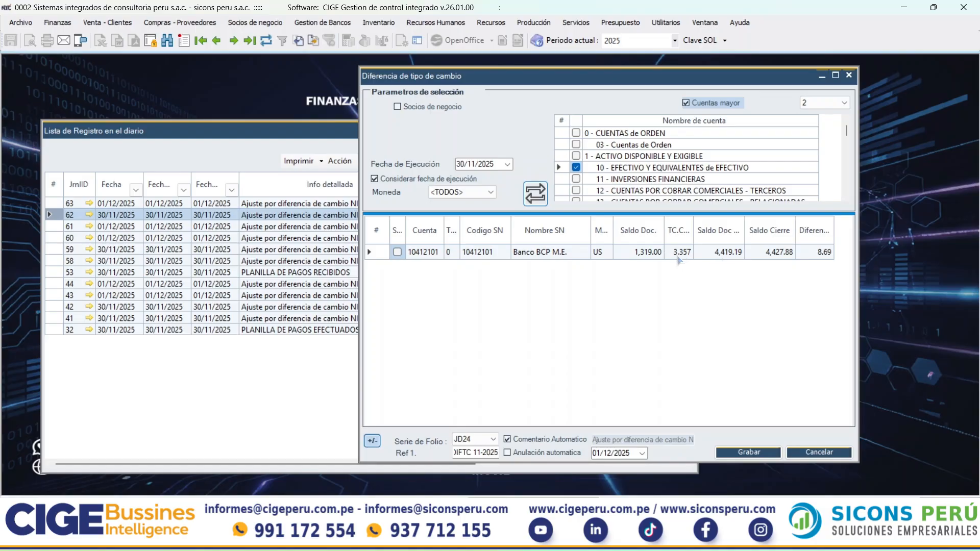
Save the exchange-difference adjustment for Banco BCP M.E. without automatic cancellation and close the exchange-difference window
left_click(398, 252)
left_click(749, 453)
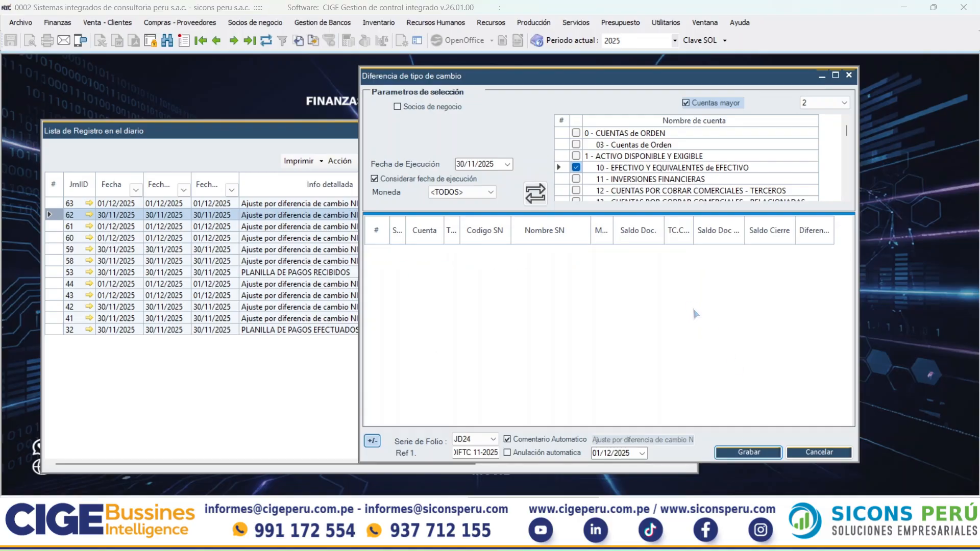
left_click(541, 306)
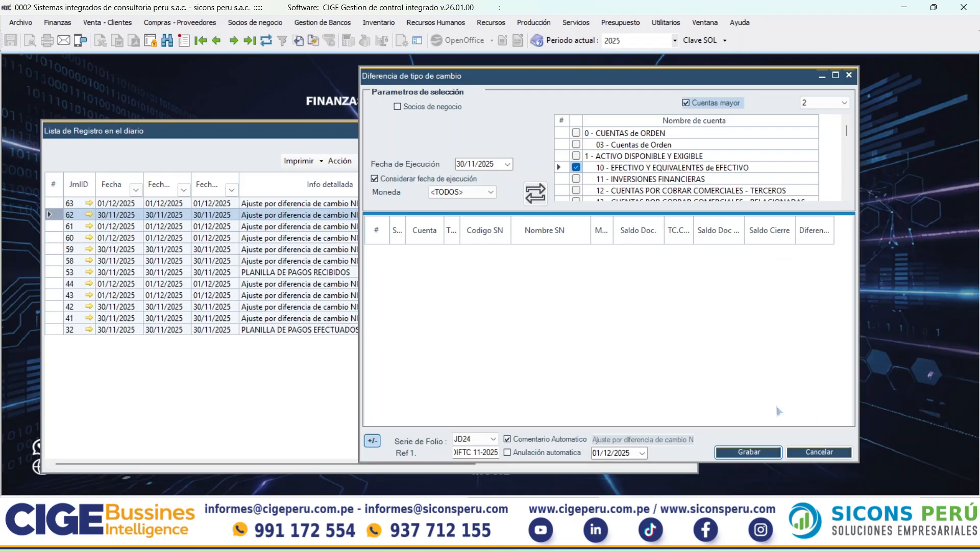
left_click(814, 451)
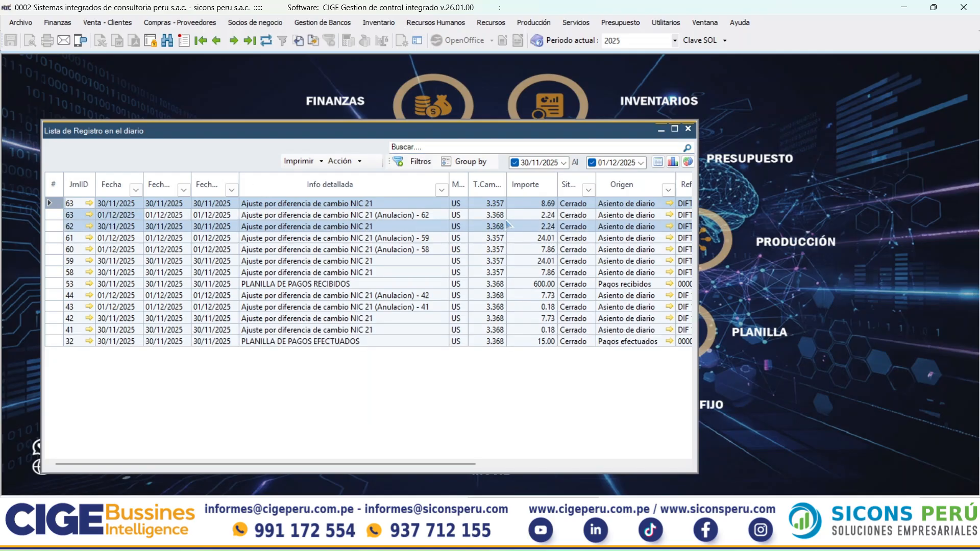
Open the Banco BCP M.E. adjustment, journal entry 64, to review its debit and credit lines, and close it
left_click(389, 229)
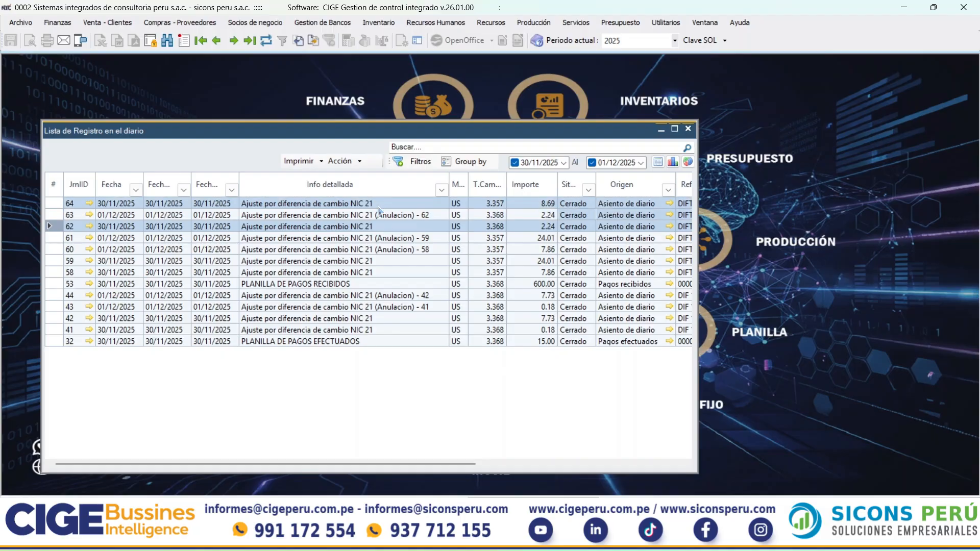
left_click(379, 205)
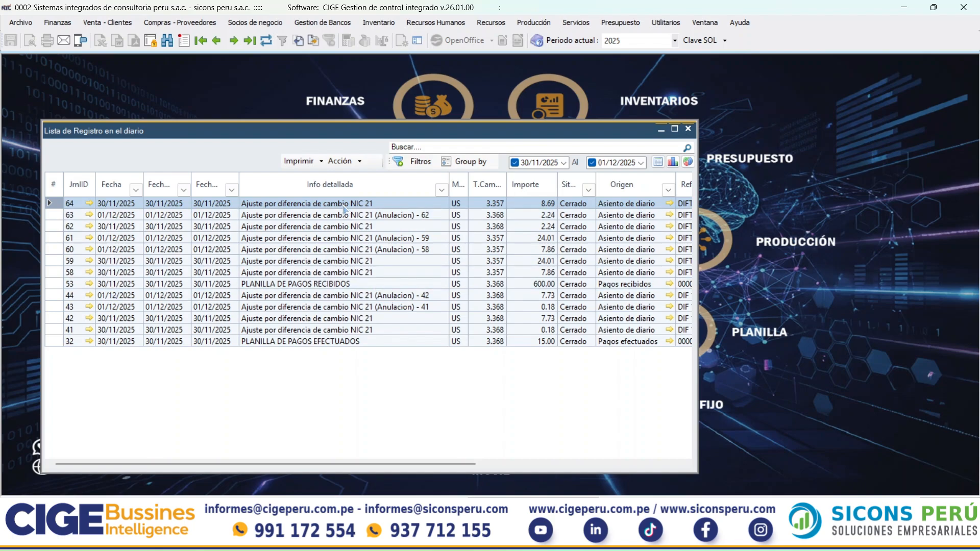
left_click(90, 206)
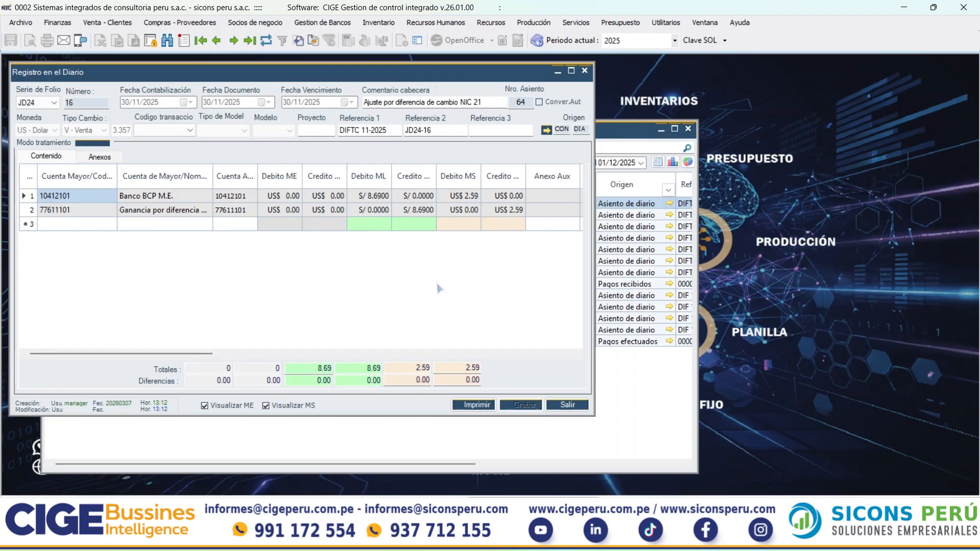
left_click(579, 406)
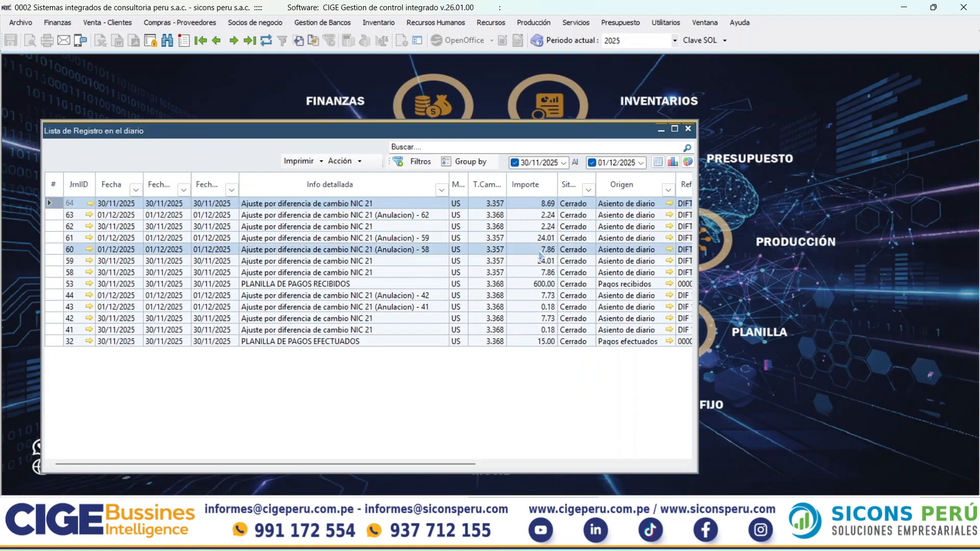
left_click_drag(392, 137, 448, 131)
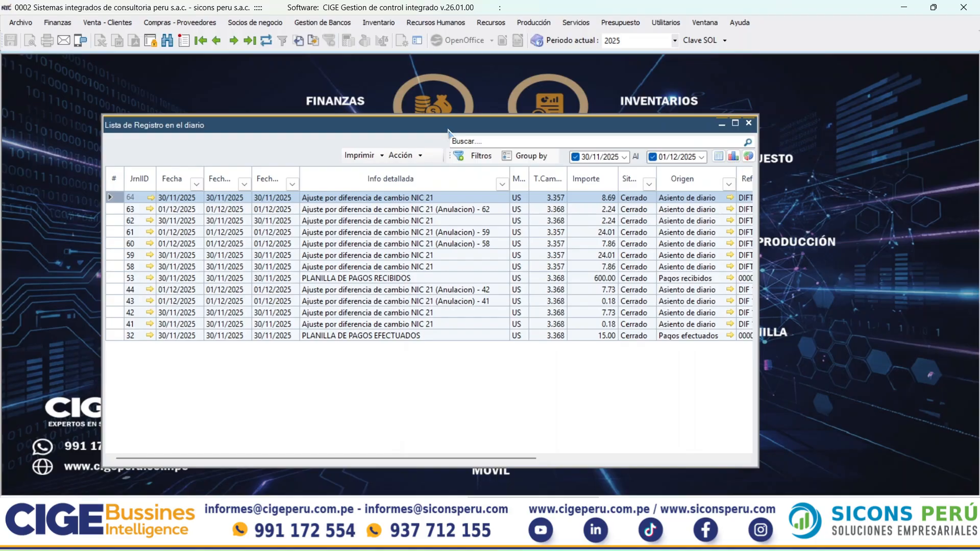